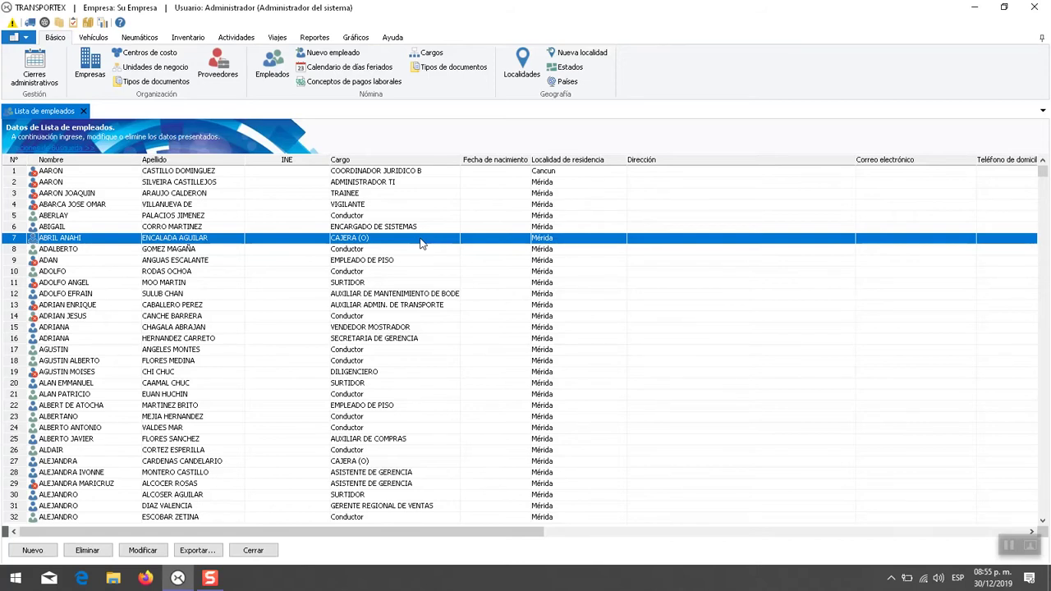
# - Try sorting the employees by Nombre, Apellido, INE, Cargo, Fecha de nacimiento, Localidad and Dirección
pyautogui.moveTo(1043, 172); pyautogui.dragTo(977, 197)
pyautogui.click(611, 306)
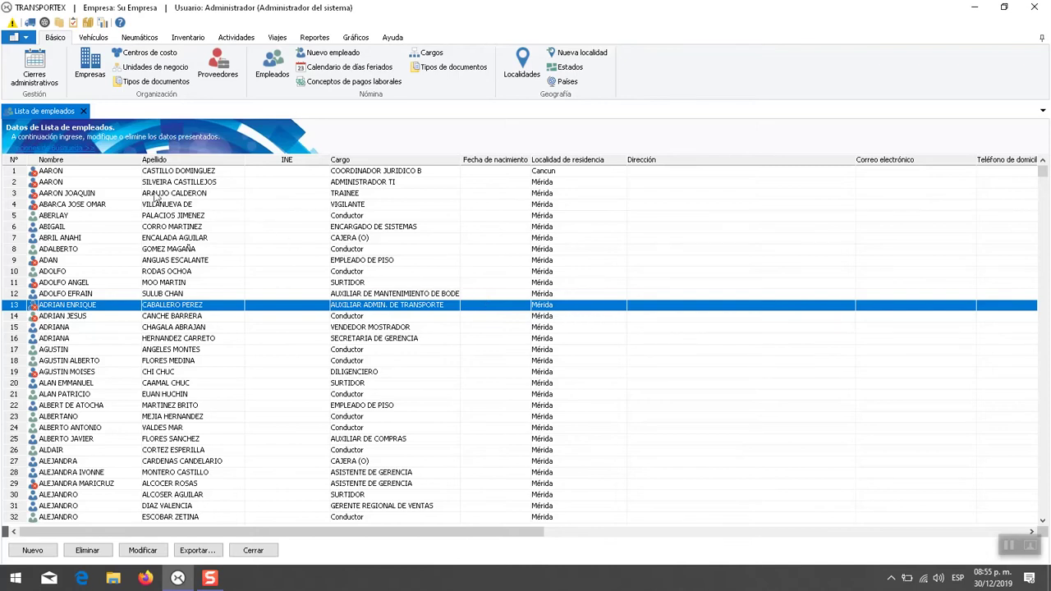
pyautogui.click(115, 160)
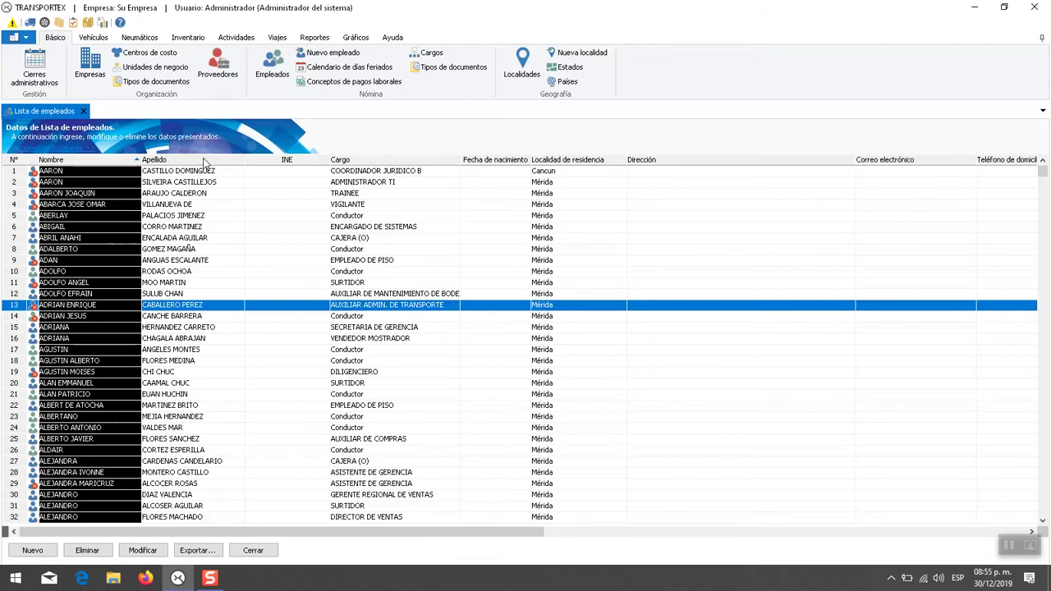
pyautogui.click(205, 161)
pyautogui.click(281, 161)
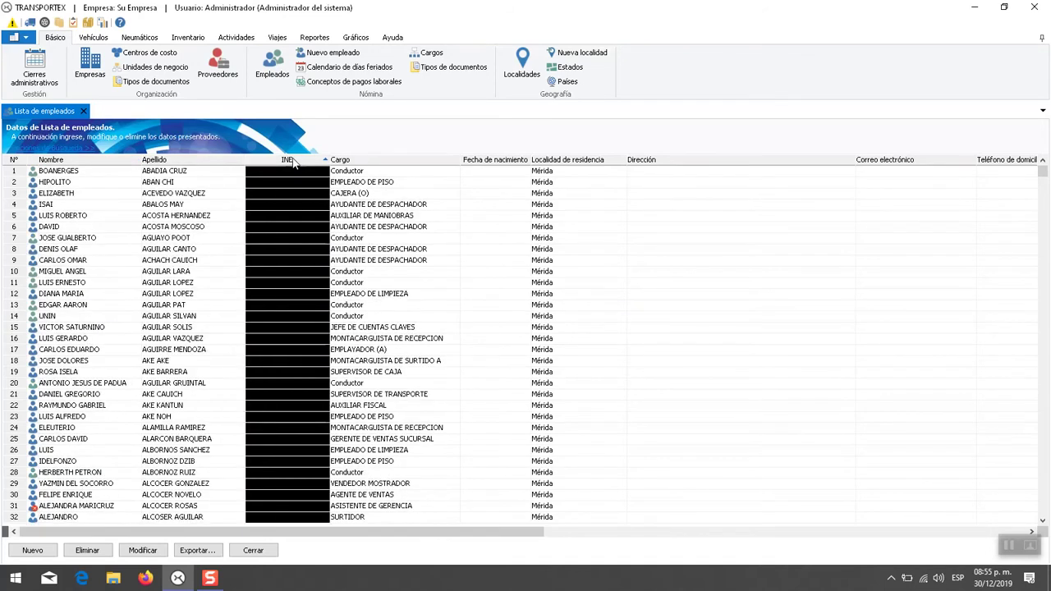
pyautogui.click(394, 161)
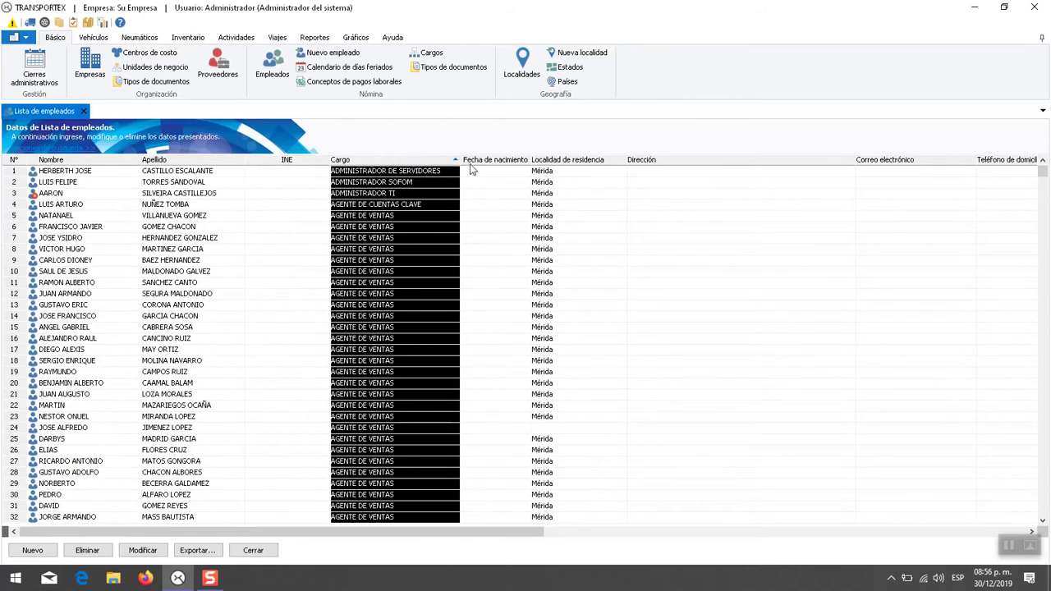
pyautogui.click(497, 161)
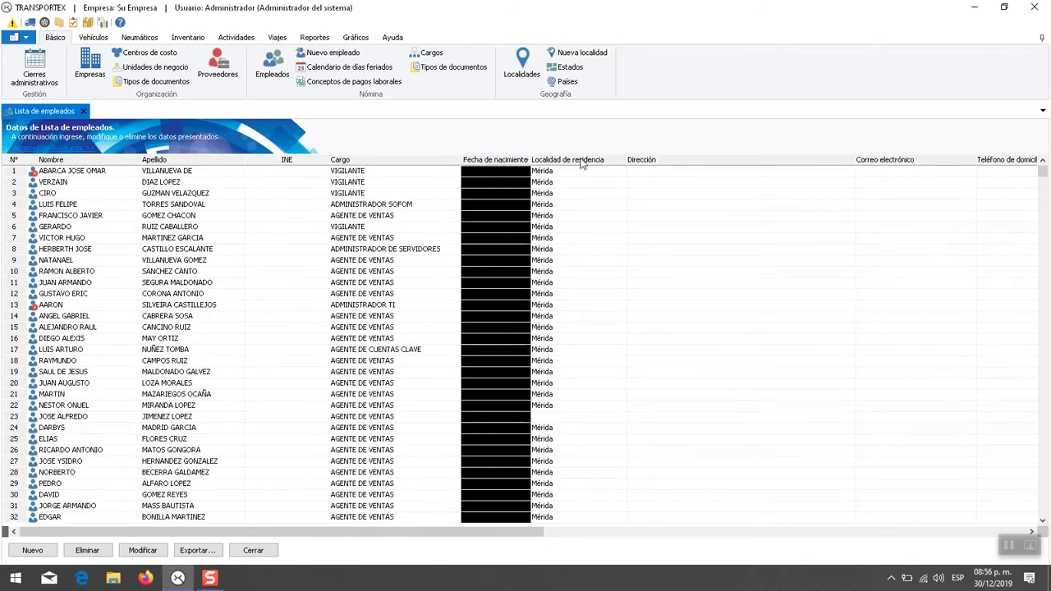
pyautogui.click(581, 161)
pyautogui.click(663, 161)
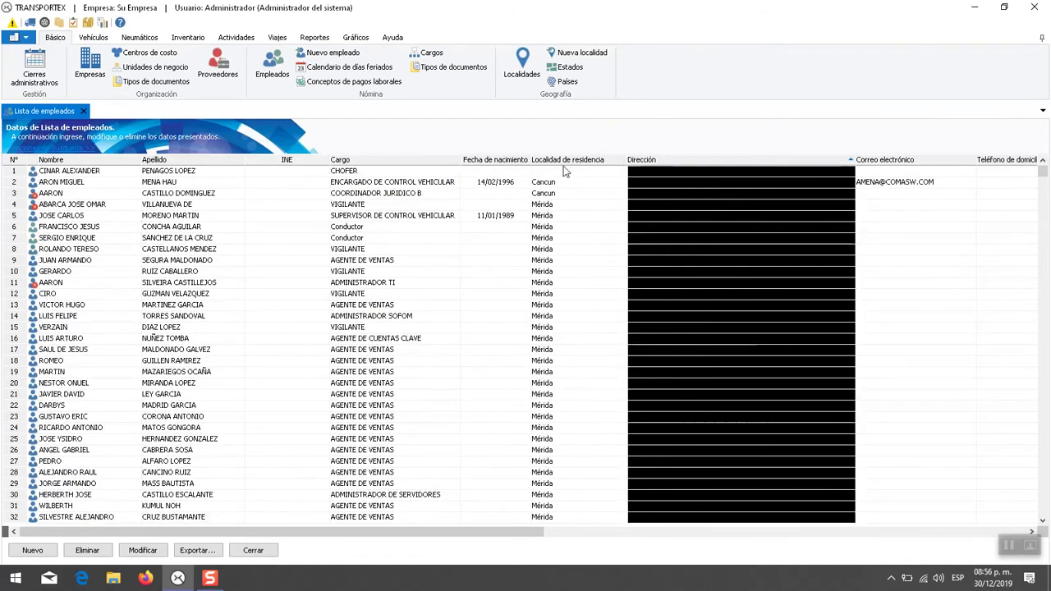
# - Sort by Cargo descending, then settle on Apellido ascending and select row 6
pyautogui.click(369, 163)
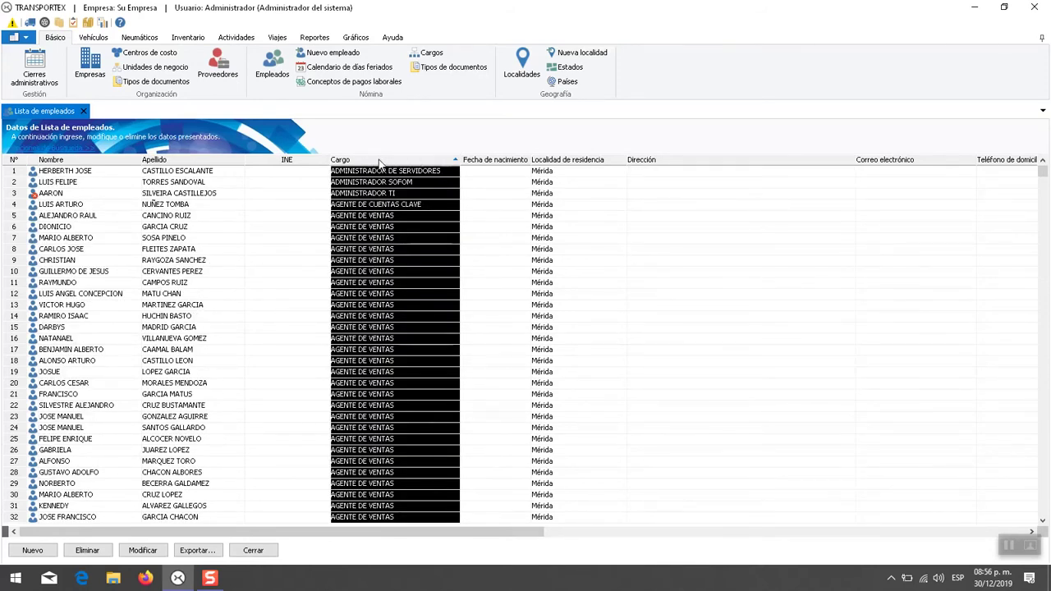
pyautogui.click(379, 162)
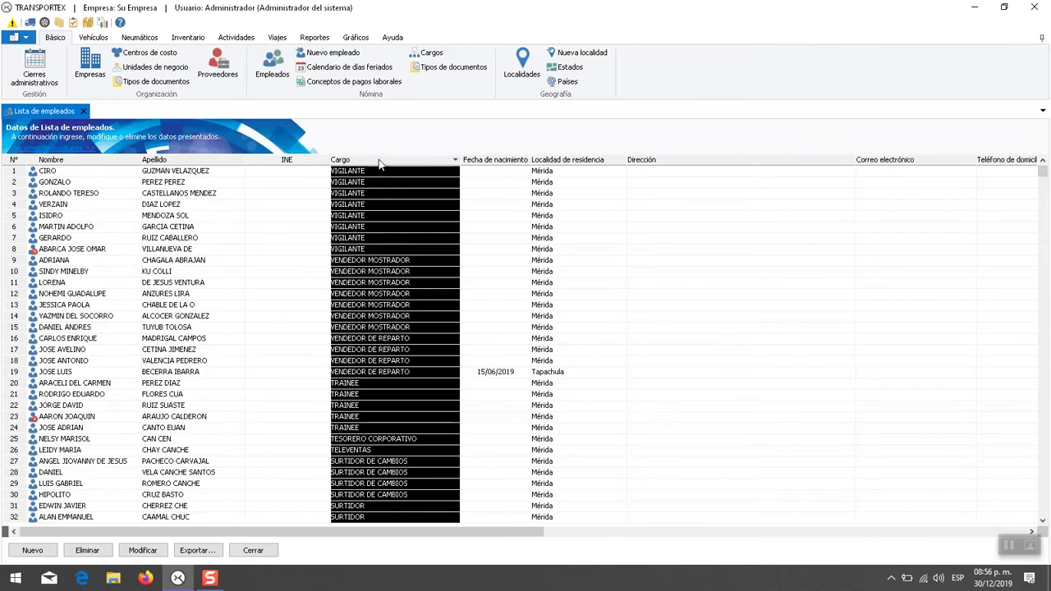
pyautogui.click(189, 162)
pyautogui.click(189, 163)
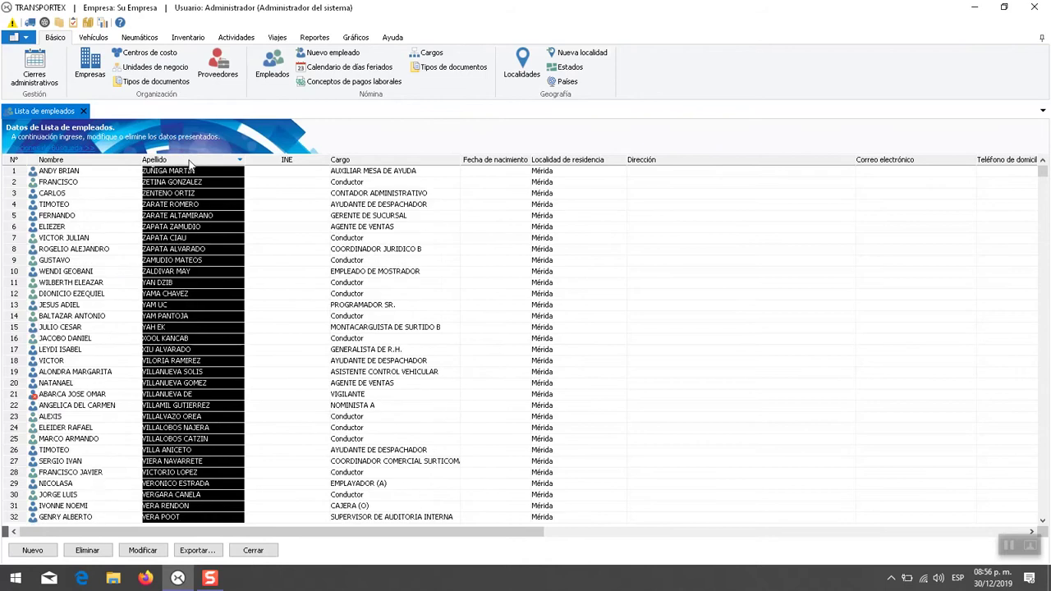
pyautogui.click(189, 163)
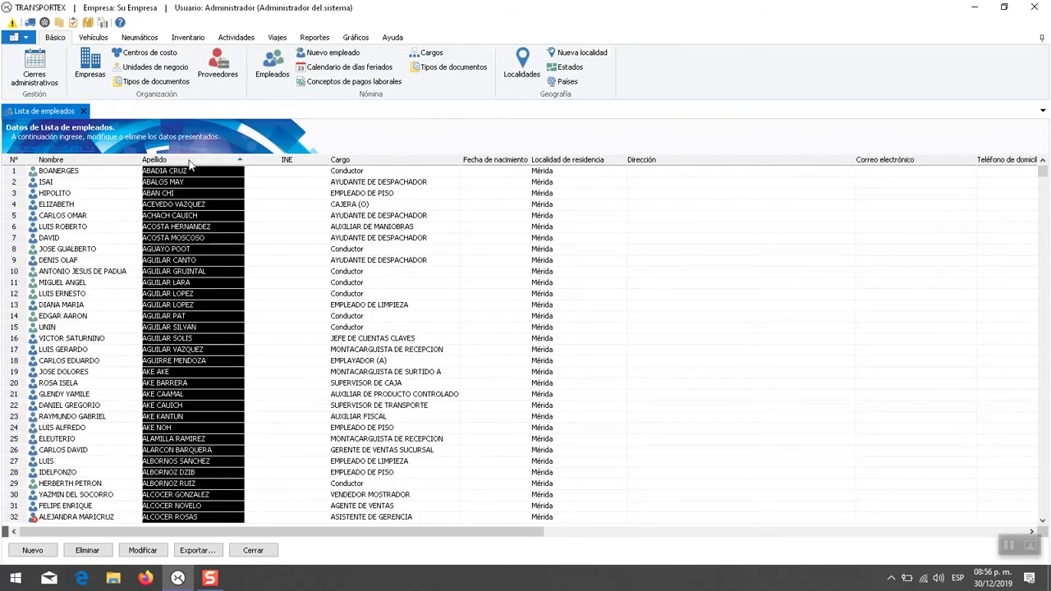
pyautogui.click(303, 230)
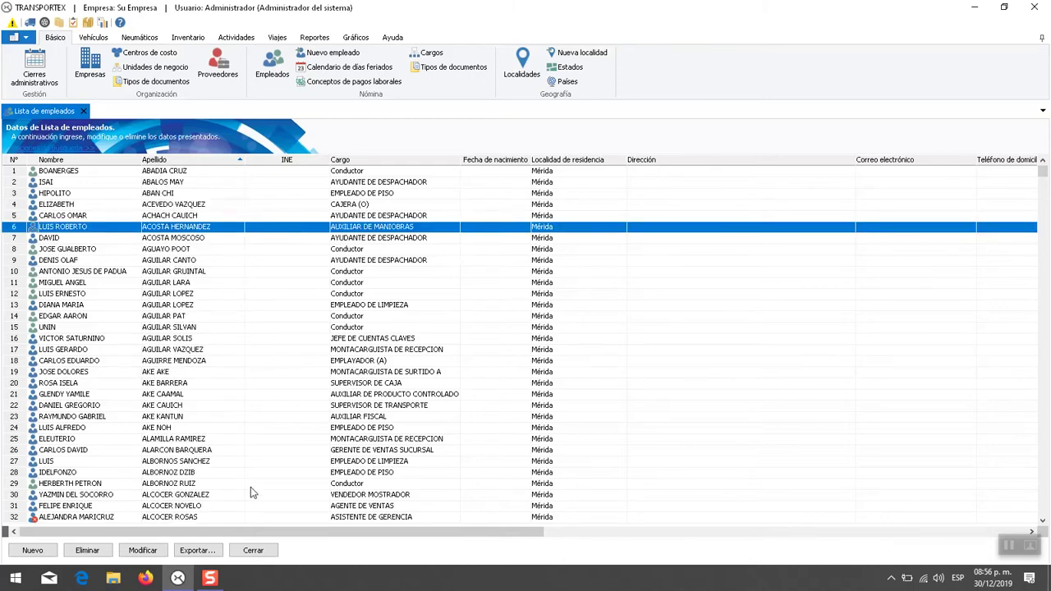
pyautogui.moveTo(222, 532); pyautogui.dragTo(144, 538)
pyautogui.moveTo(4, 532); pyautogui.dragTo(294, 541)
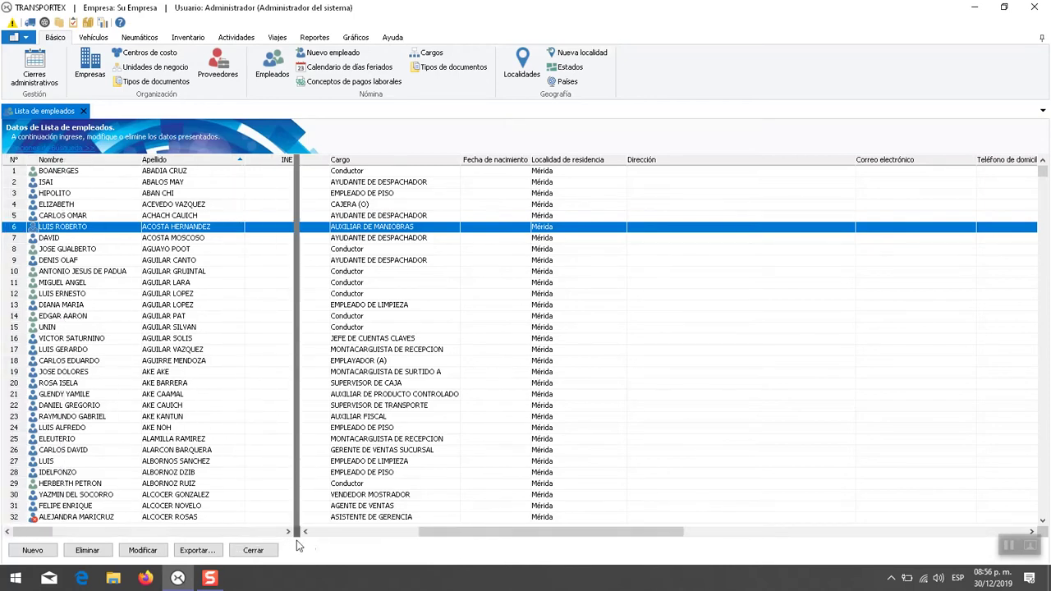
pyautogui.moveTo(458, 537); pyautogui.dragTo(620, 537)
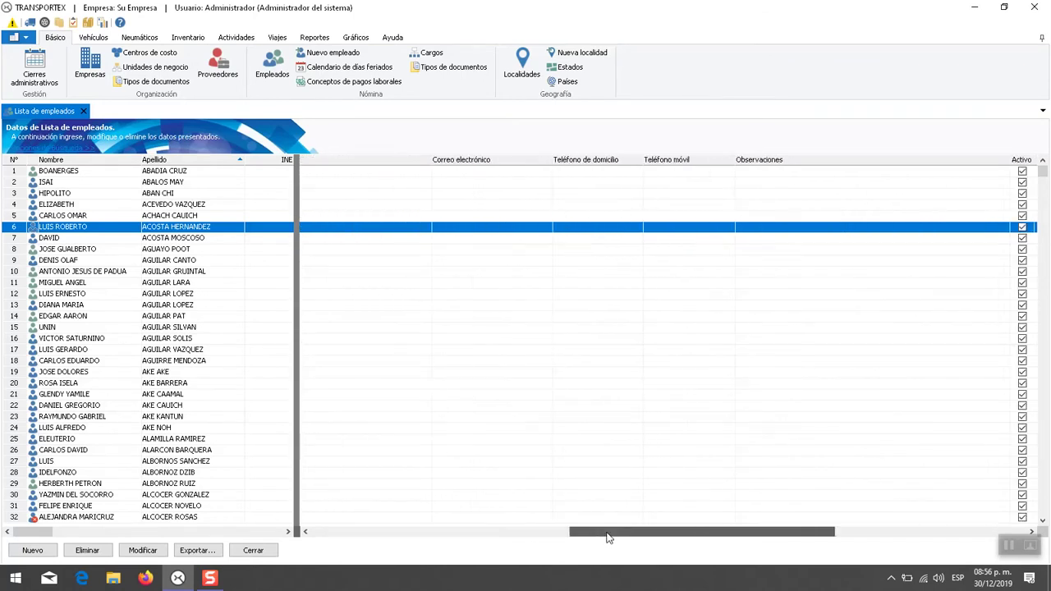
pyautogui.moveTo(40, 532)
pyautogui.mouseDown()
pyautogui.moveTo(182, 533)
pyautogui.moveTo(41, 534)
pyautogui.mouseUp()
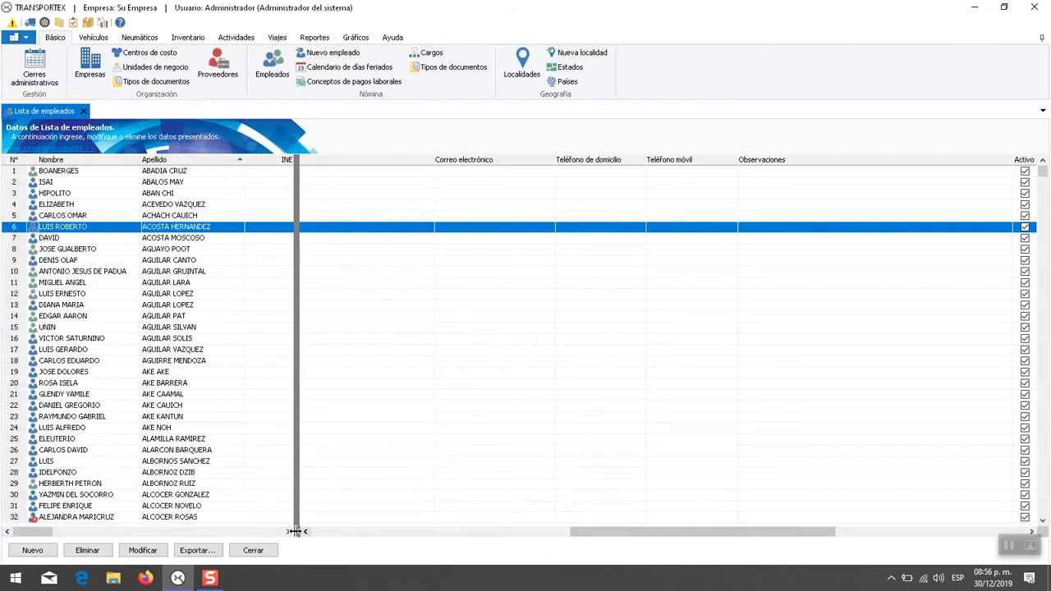
pyautogui.moveTo(296, 532); pyautogui.dragTo(4, 535)
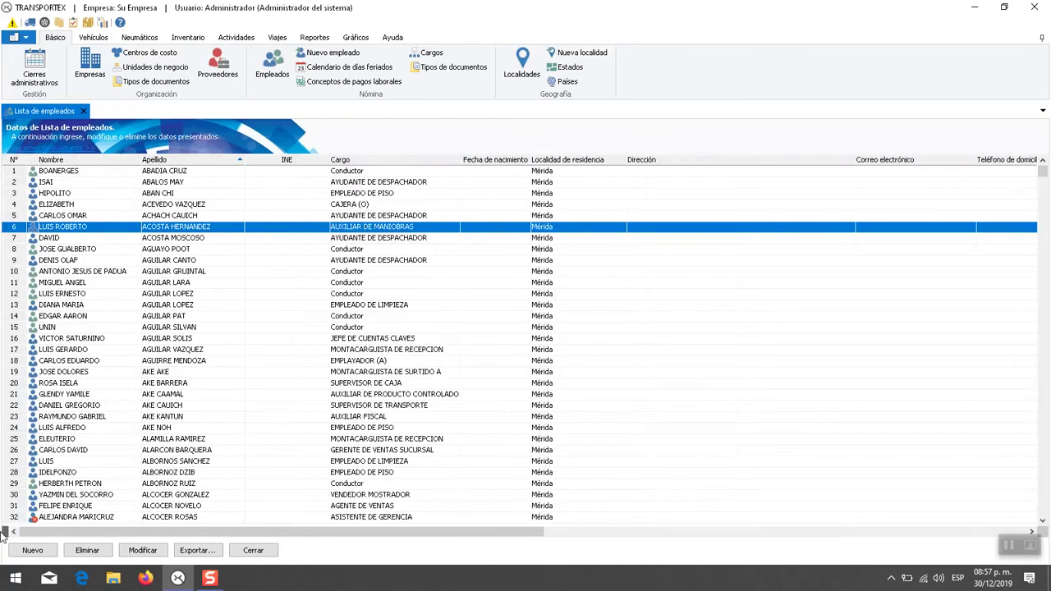
pyautogui.moveTo(139, 531)
pyautogui.mouseDown()
pyautogui.moveTo(370, 530)
pyautogui.moveTo(156, 531)
pyautogui.mouseUp()
pyautogui.click(711, 215)
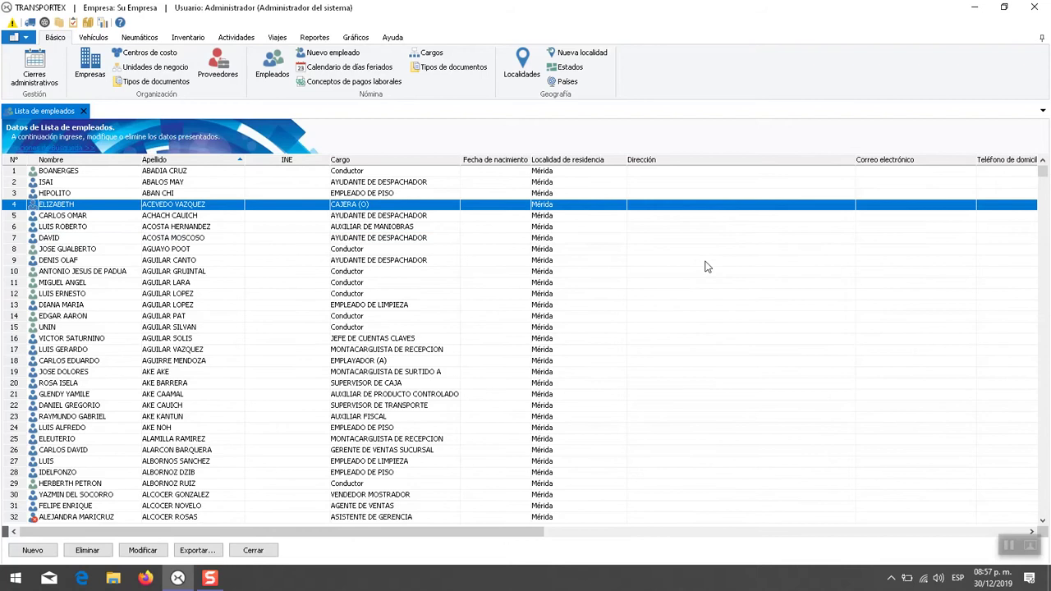
pyautogui.click(696, 287)
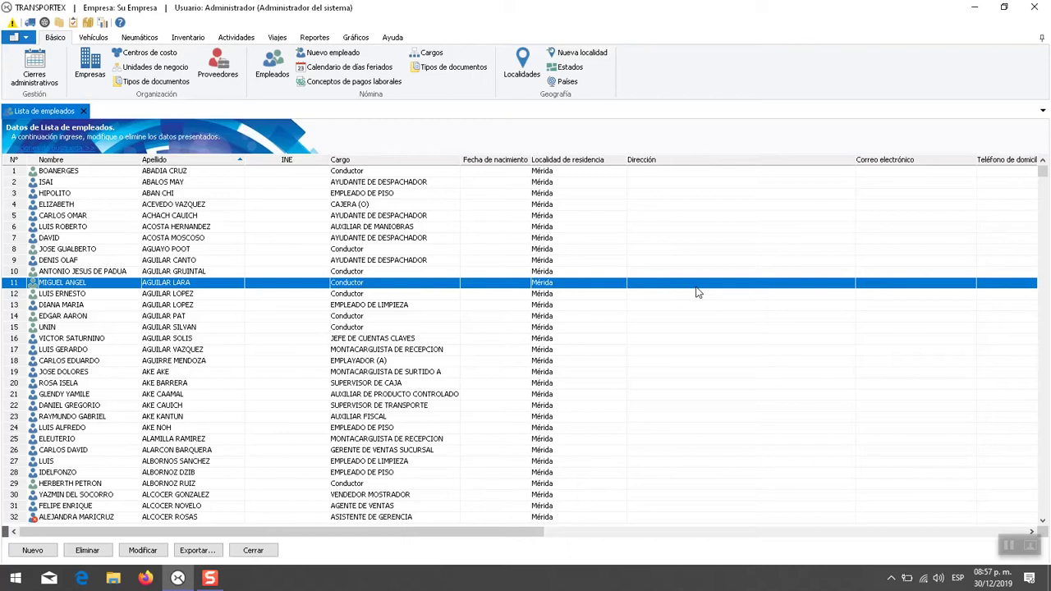
pyautogui.hotkey('ctrl', 'End')
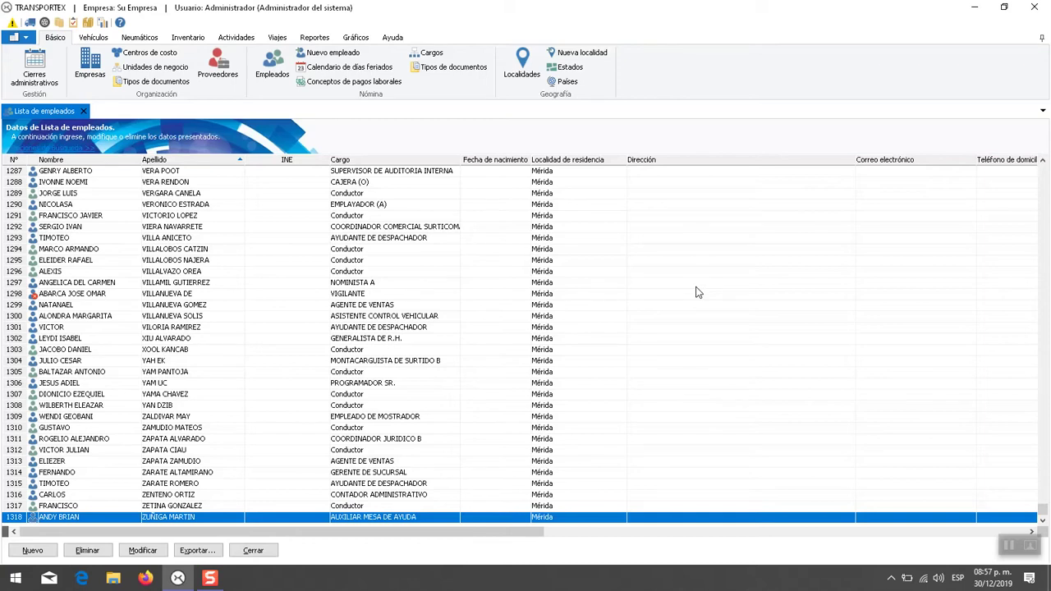
pyautogui.hotkey('ctrl', 'Home')
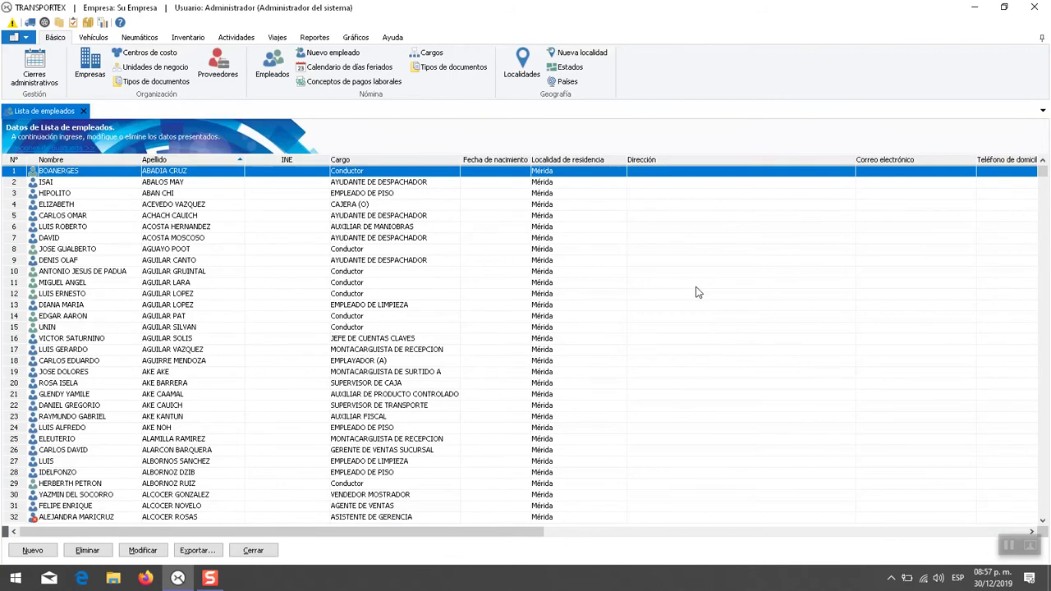
pyautogui.click(535, 305)
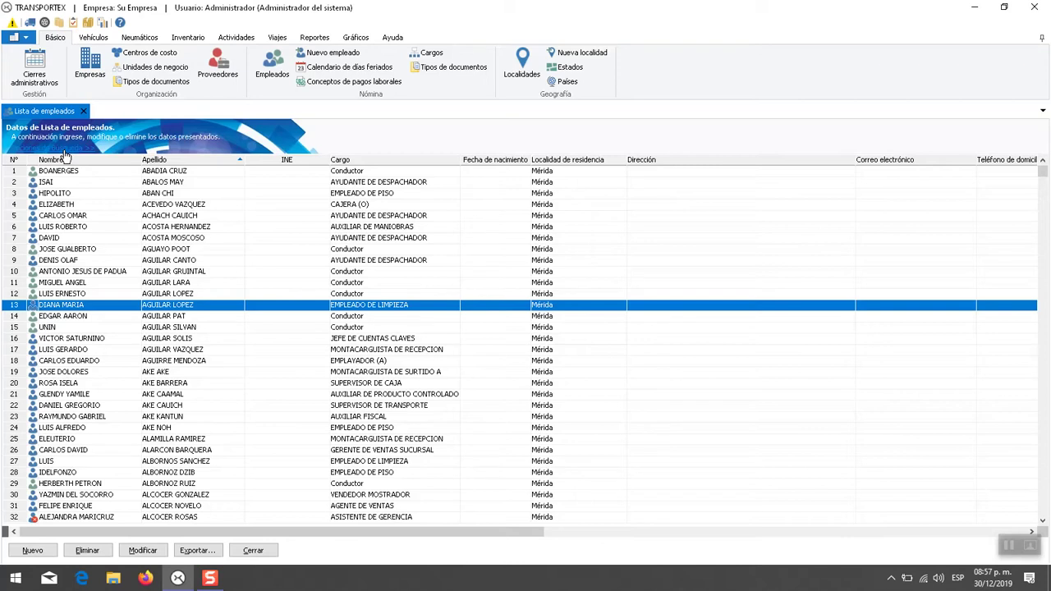
# - Reveal the search filter bar above the grid and drop down its (Todos) column list
pyautogui.click(66, 152)
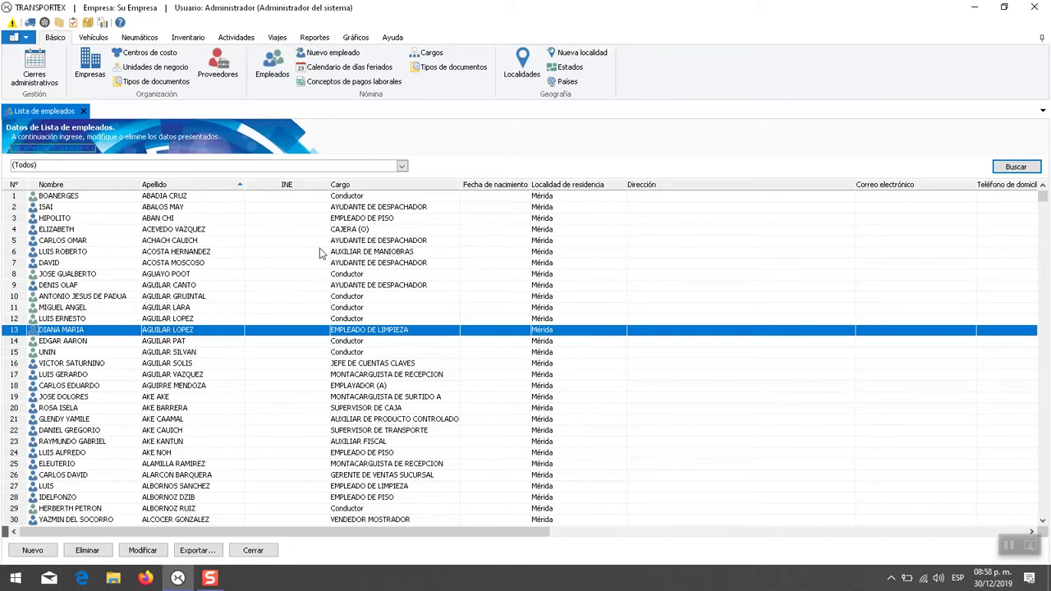
pyautogui.click(380, 167)
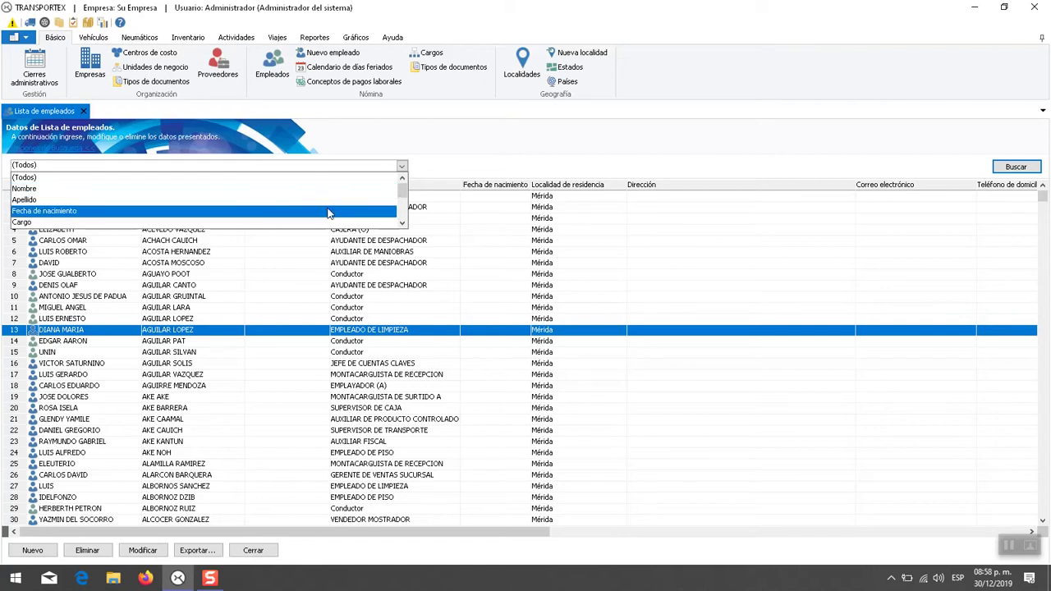
# - Set the filter column to Nombre with condition Contenga and enter the search term carlos
pyautogui.click(393, 190)
pyautogui.click(398, 196)
pyautogui.click(402, 165)
pyautogui.moveTo(401, 182)
pyautogui.mouseDown()
pyautogui.moveTo(402, 222)
pyautogui.moveTo(401, 181)
pyautogui.mouseUp()
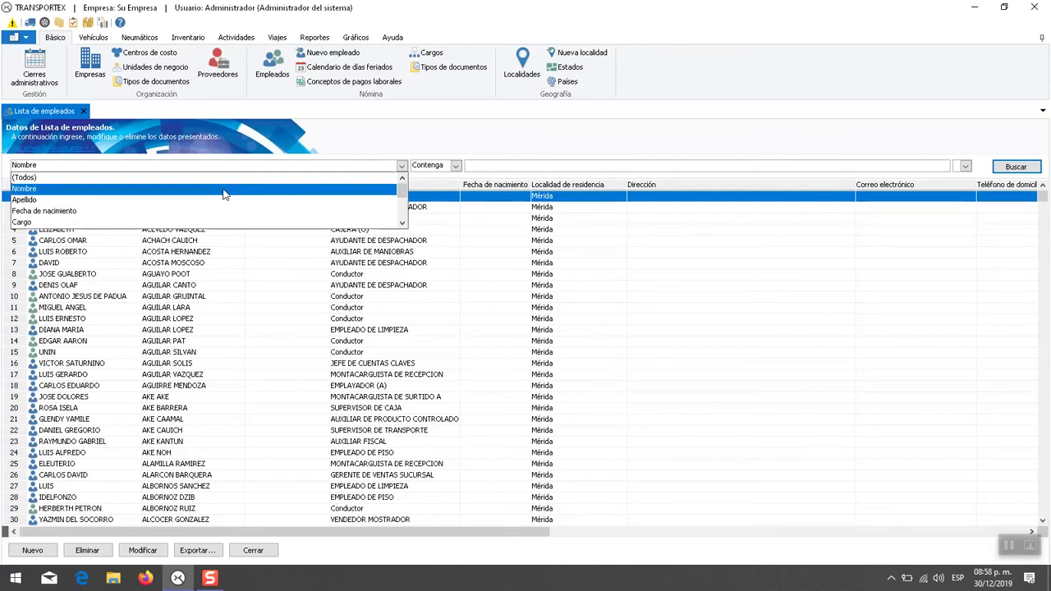
pyautogui.click(224, 189)
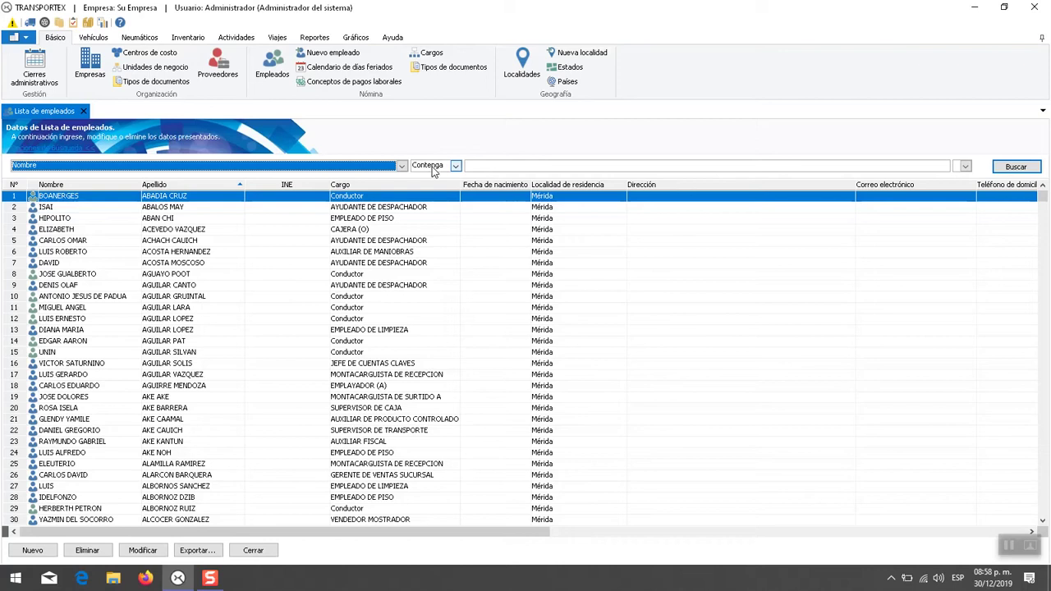
pyautogui.click(434, 167)
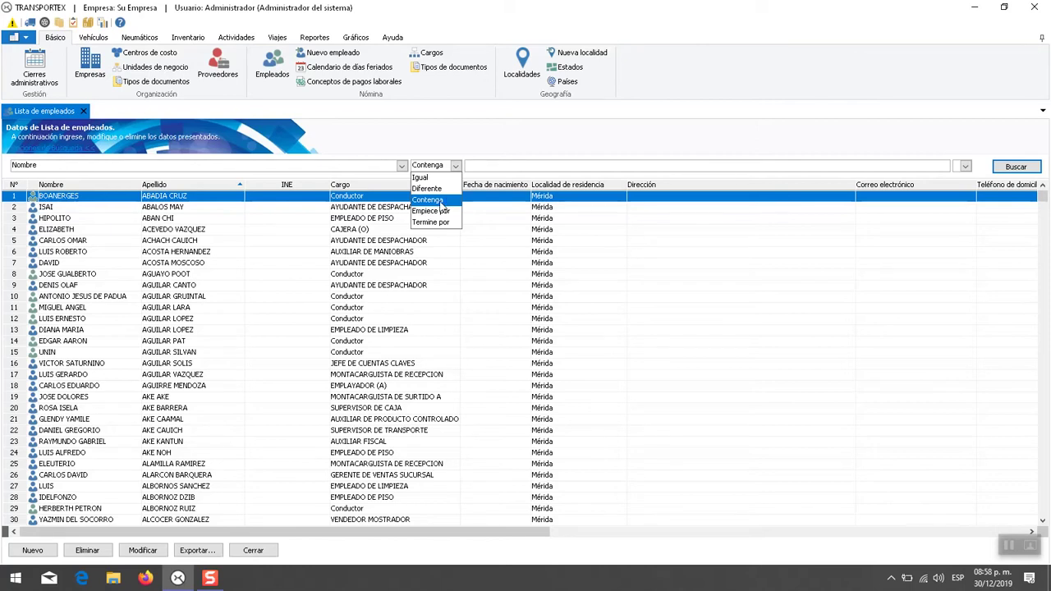
pyautogui.click(441, 201)
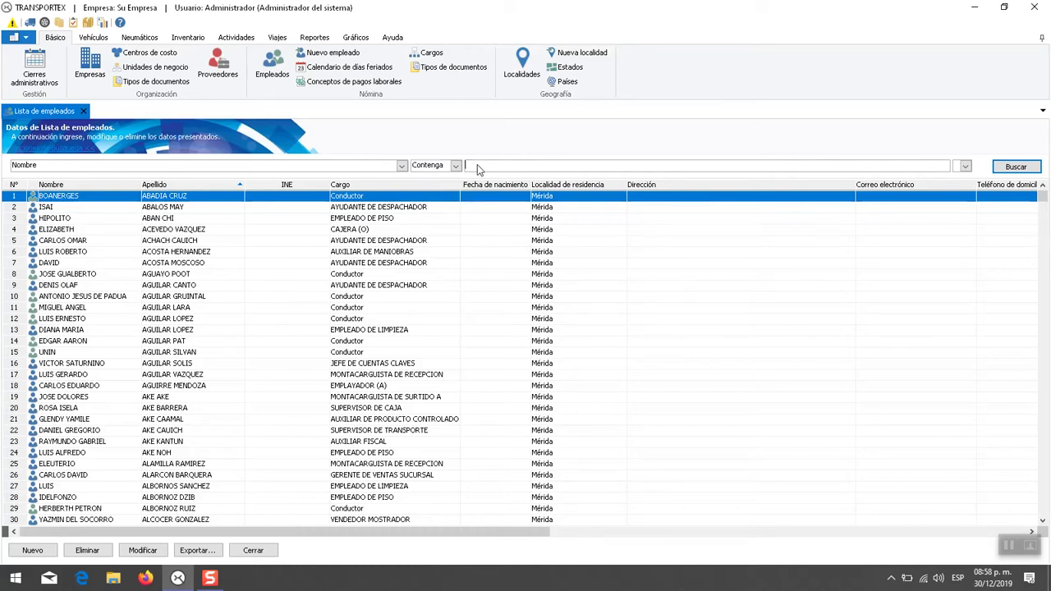
pyautogui.click(496, 168)
pyautogui.write('carlos')
# - Run the carlos name search and jump to the last of the 55 matching employees
pyautogui.click(1015, 167)
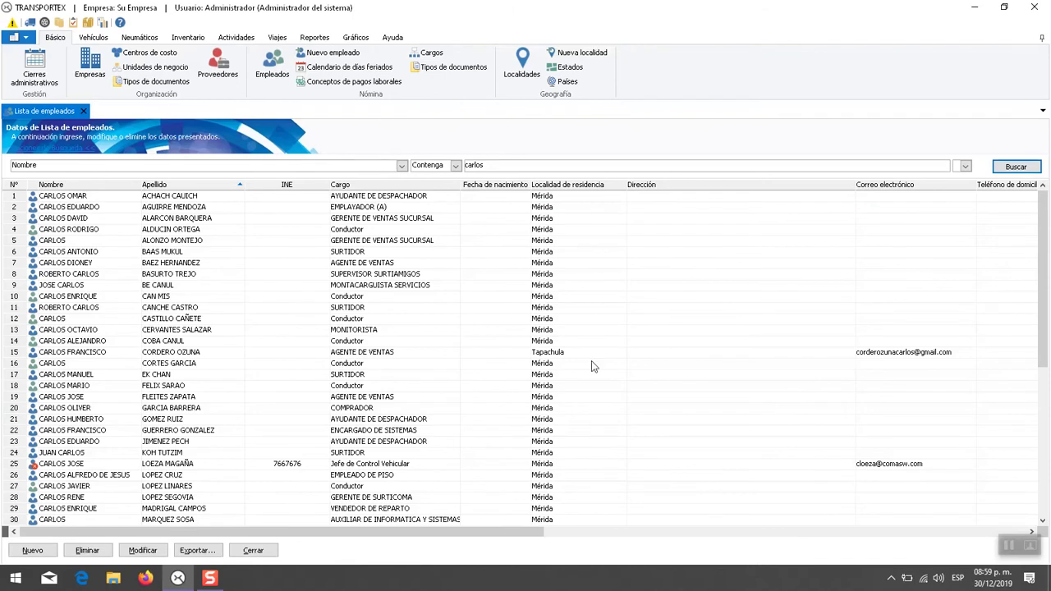
pyautogui.click(468, 319)
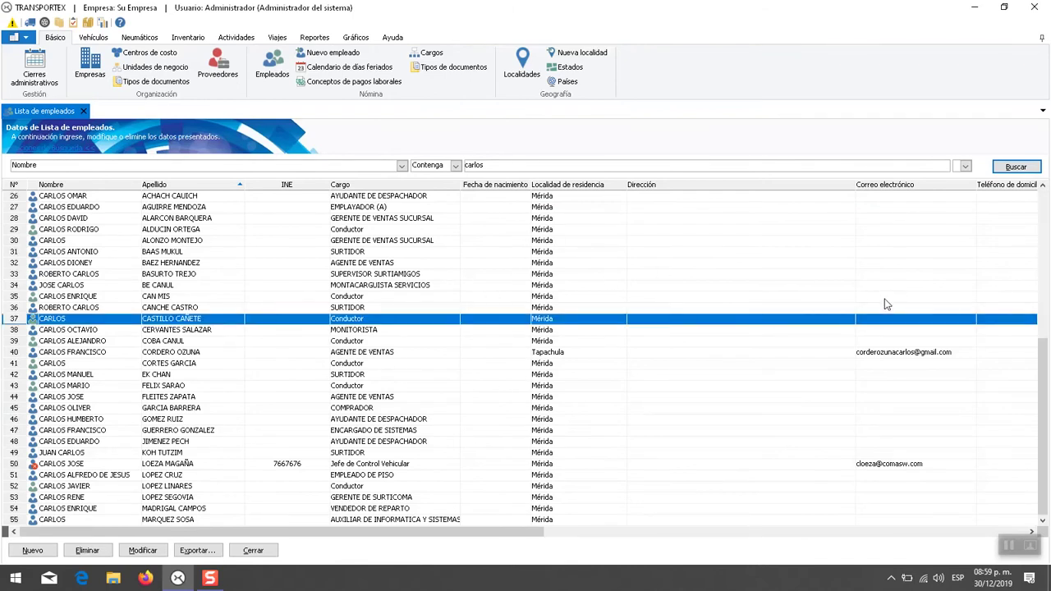
pyautogui.hotkey('ctrl', 'End')
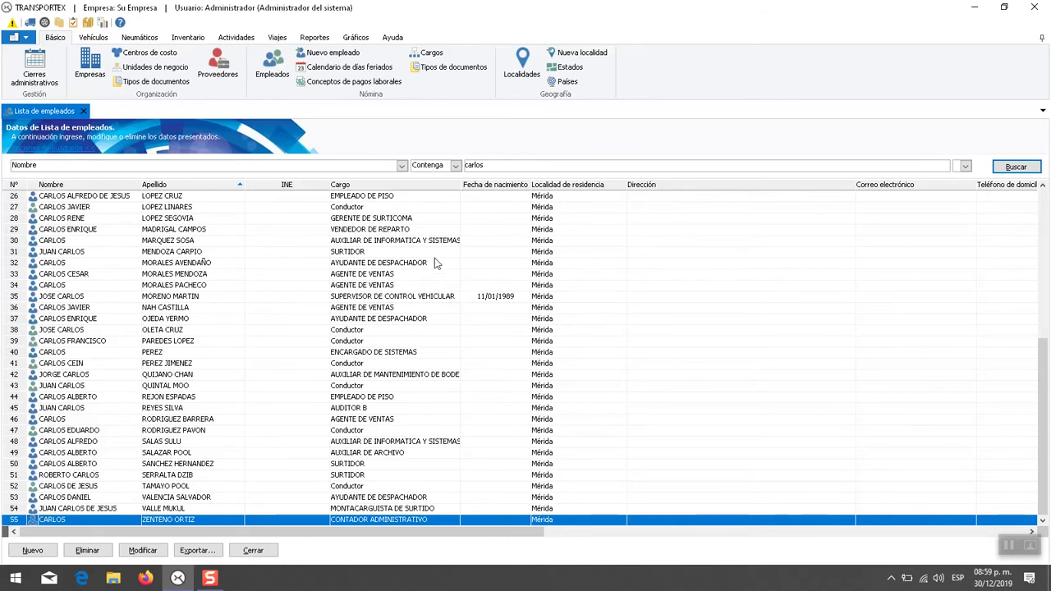
pyautogui.click(456, 165)
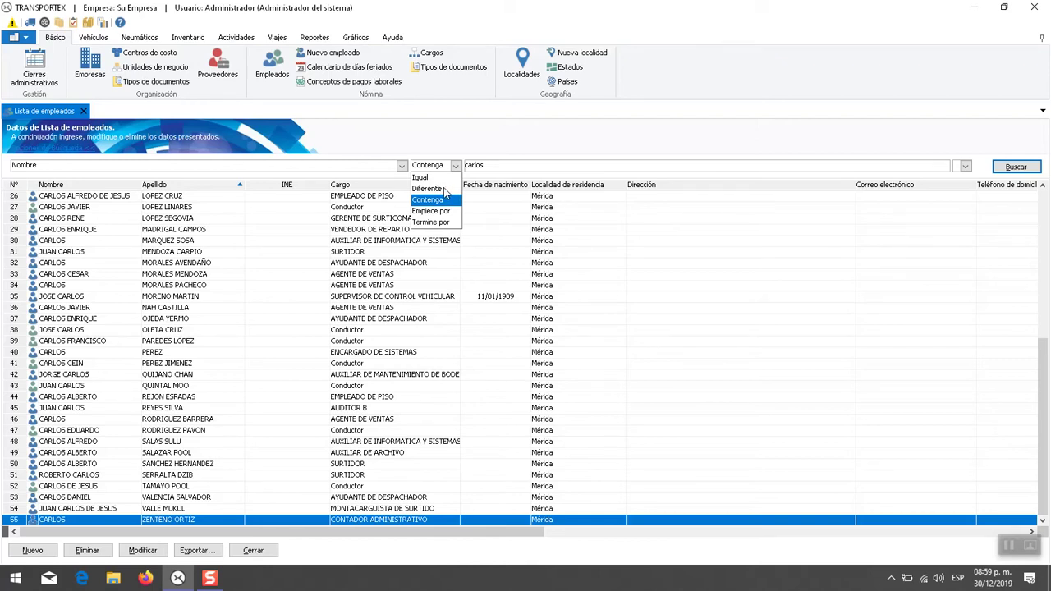
# - Search names Diferente to carlos, review a few rows, then switch the condition back to Contenga
pyautogui.click(446, 189)
pyautogui.press('Tab')
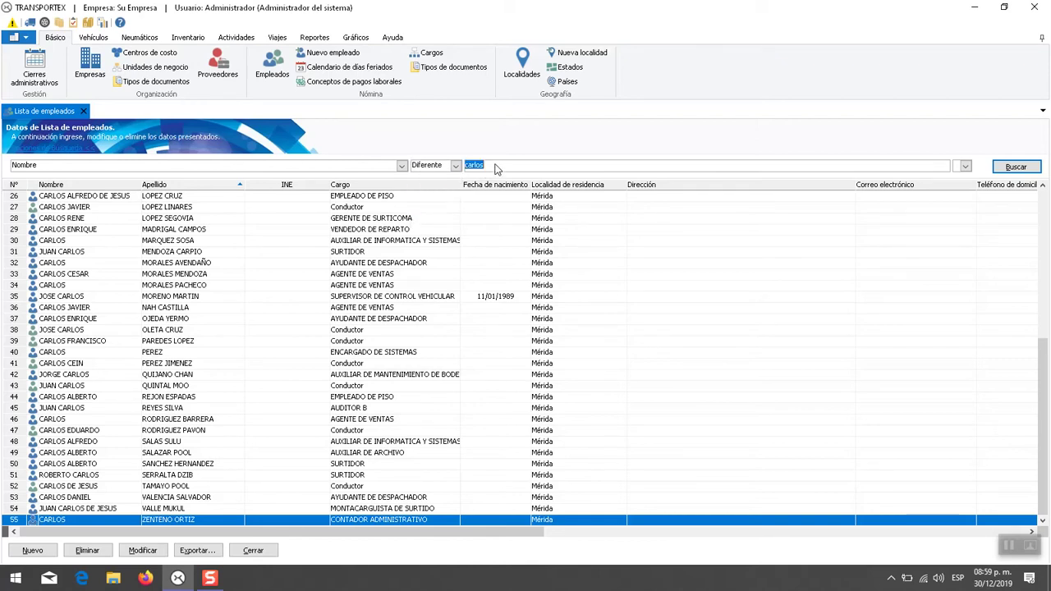
pyautogui.click(1011, 168)
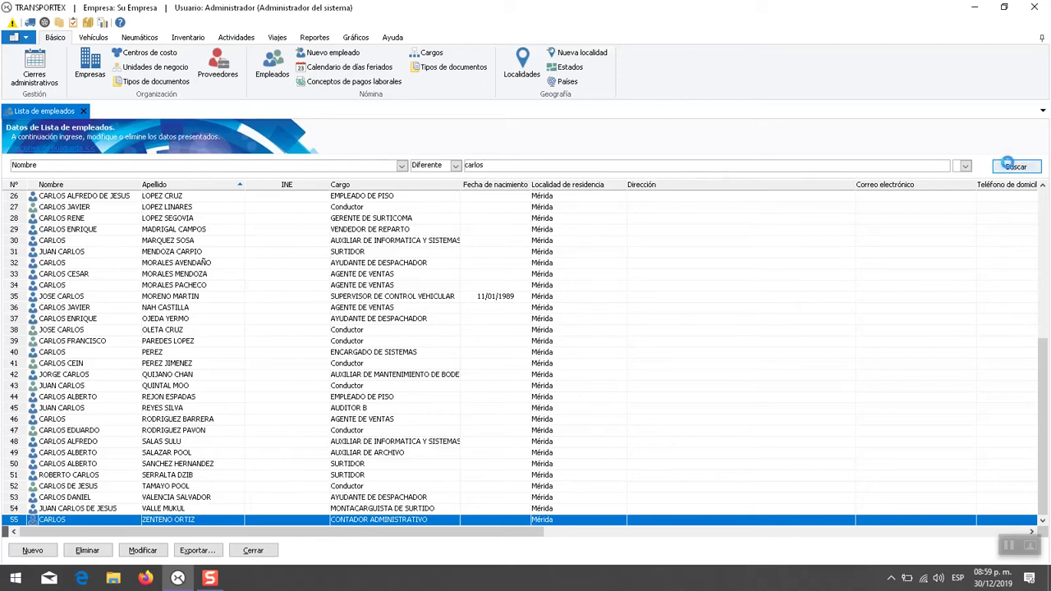
pyautogui.click(496, 278)
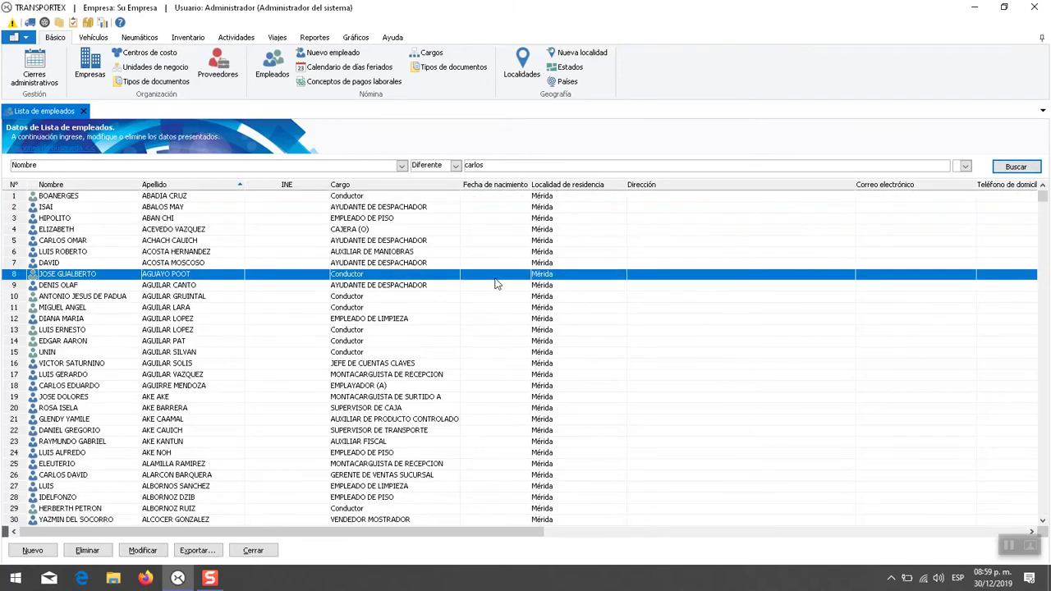
pyautogui.click(105, 331)
pyautogui.click(87, 255)
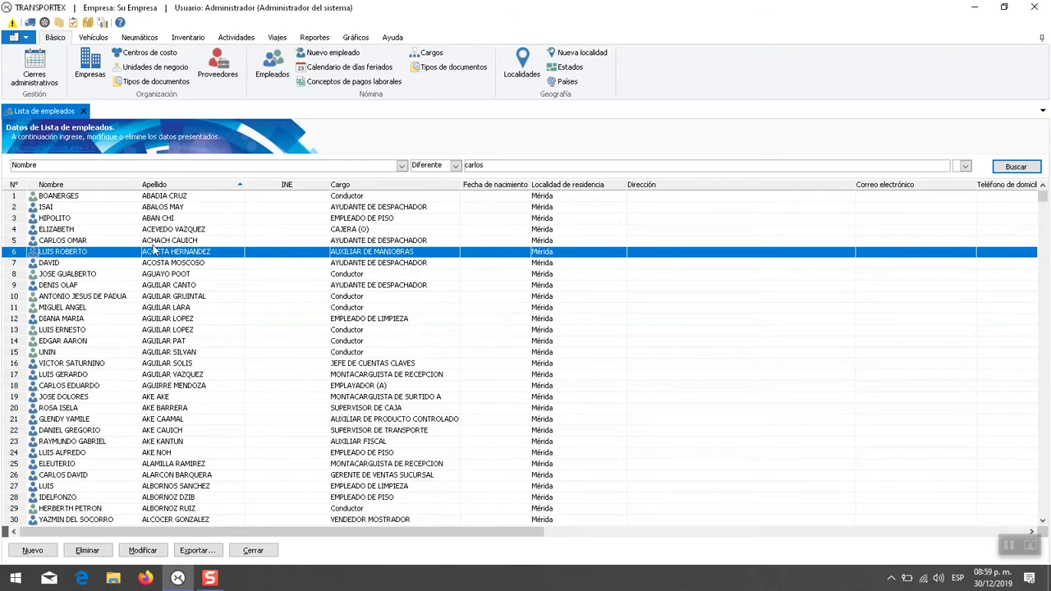
pyautogui.click(447, 170)
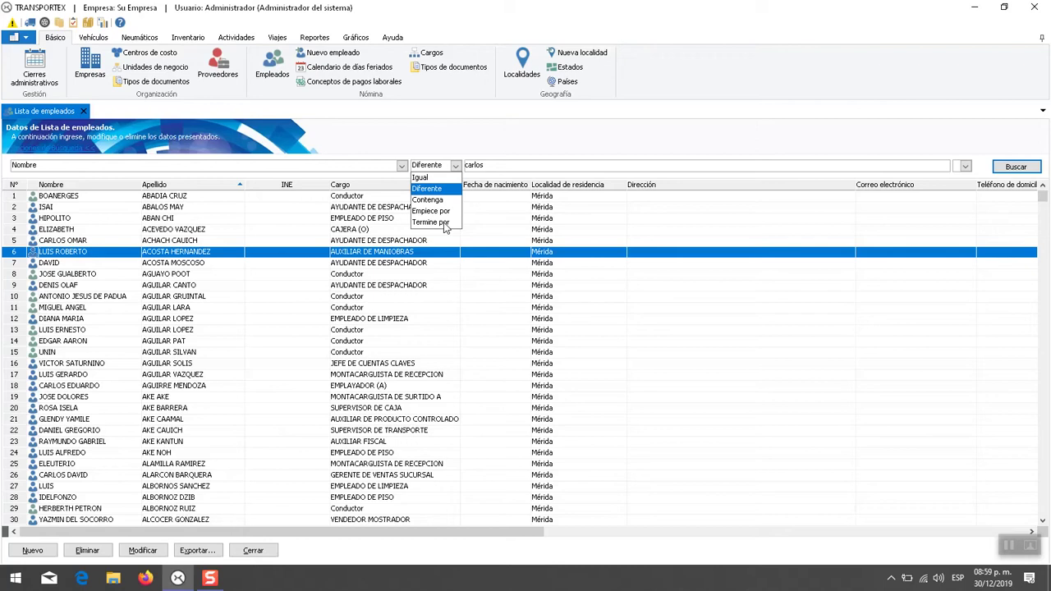
pyautogui.click(444, 201)
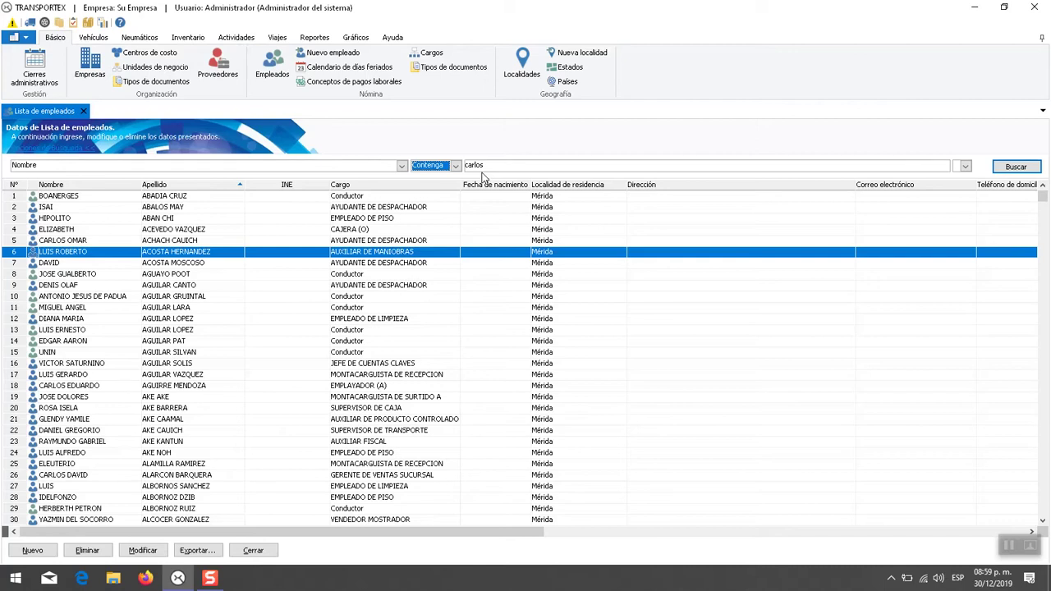
# - Use the Y/O joiner to add a second filter line below Nombre Contenga carlos
pyautogui.click(531, 170)
pyautogui.click(965, 169)
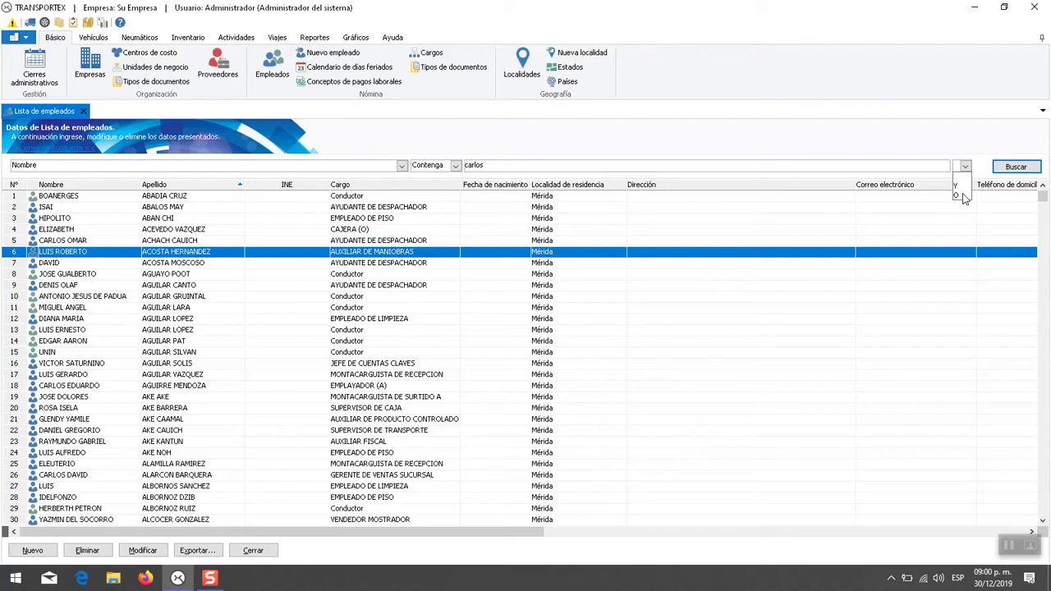
pyautogui.click(964, 196)
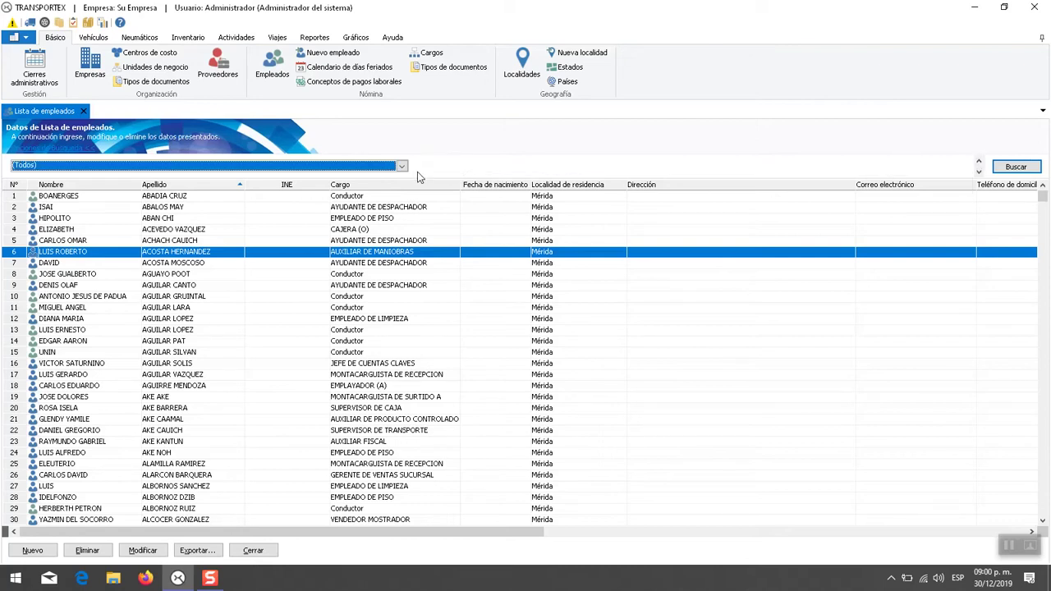
# - Set the second condition to Cargo containing 'su' and run the search
pyautogui.click(387, 171)
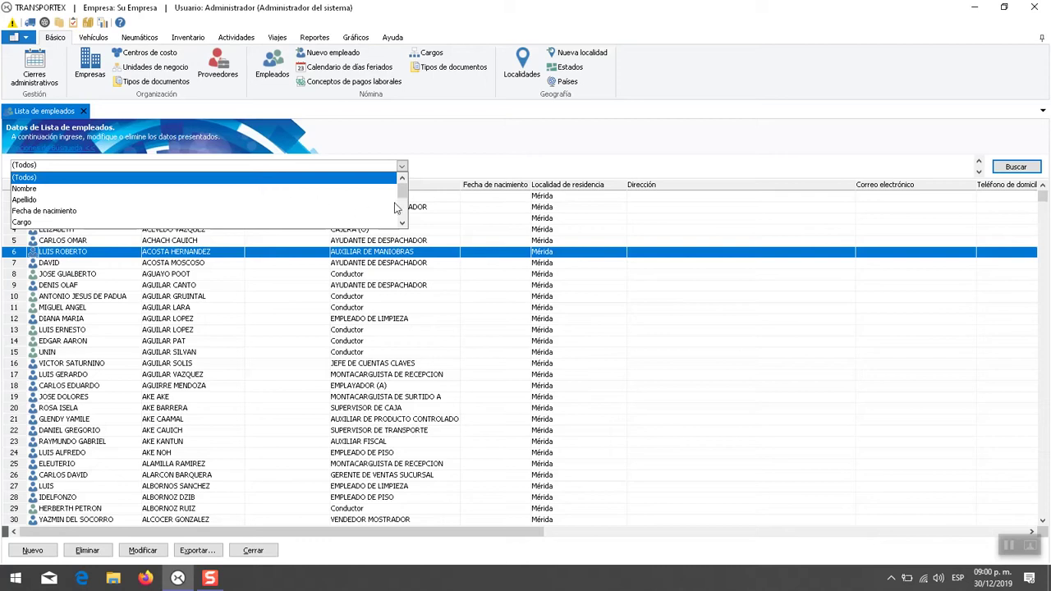
pyautogui.moveTo(403, 195); pyautogui.dragTo(403, 211)
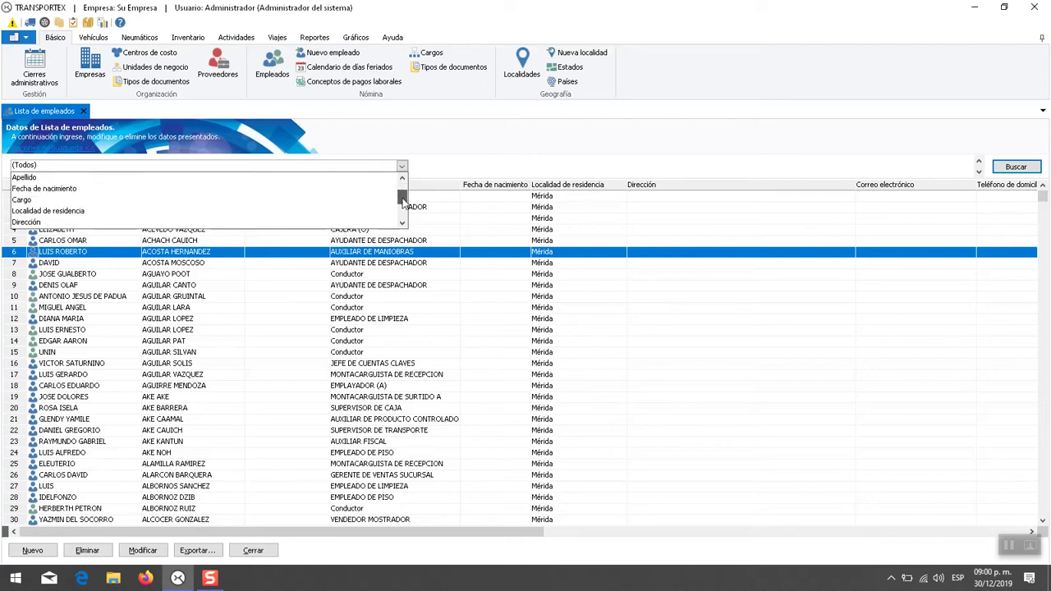
pyautogui.click(320, 201)
pyautogui.click(482, 169)
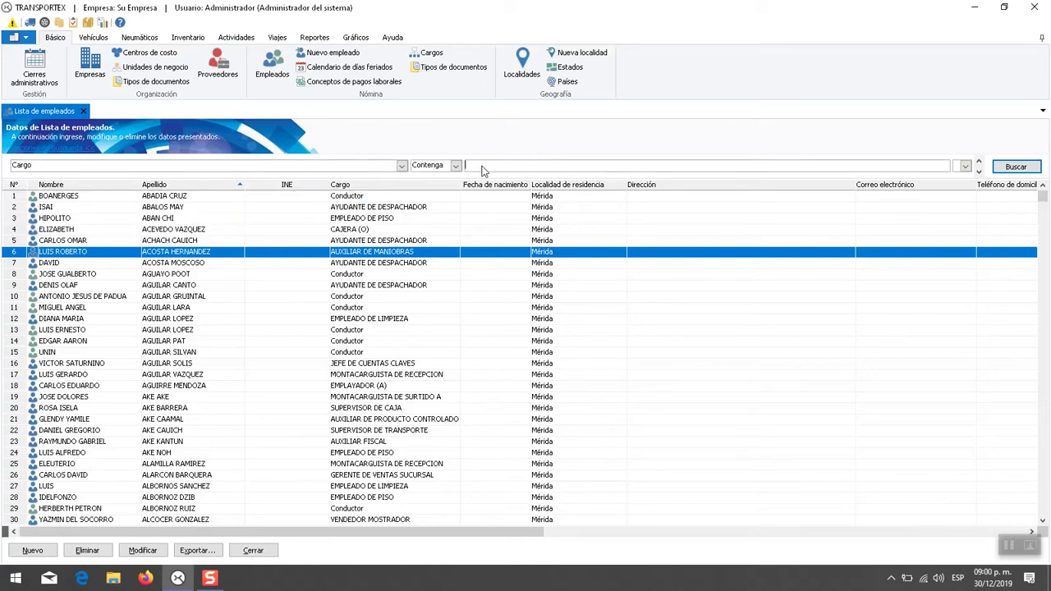
pyautogui.write('supervi')
pyautogui.click(1015, 167)
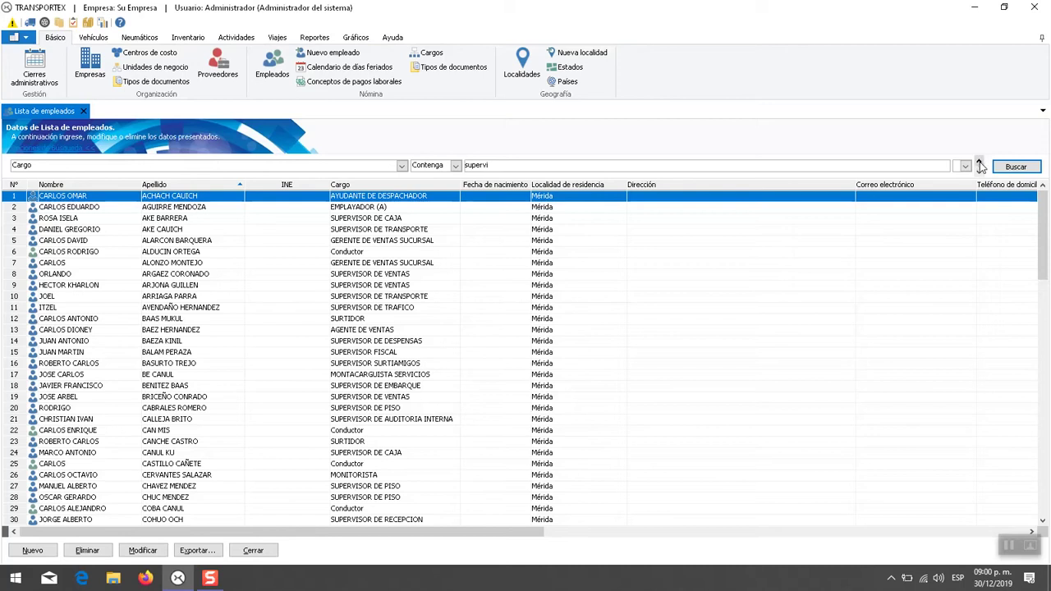
# - Step between the carlos and Cargo conditions and choose the Y/O option joining them
pyautogui.click(980, 165)
pyautogui.click(978, 173)
pyautogui.click(979, 162)
pyautogui.click(965, 167)
pyautogui.click(957, 185)
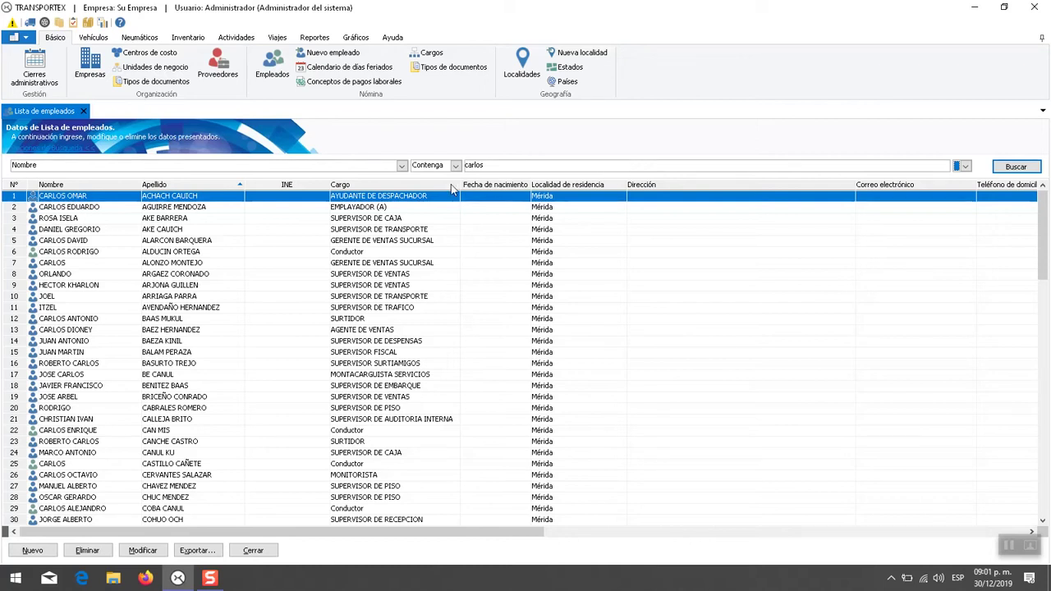
# - Set the filter field to (Todos) and search to list all employees
pyautogui.click(402, 165)
pyautogui.scroll(1, 403, 195)
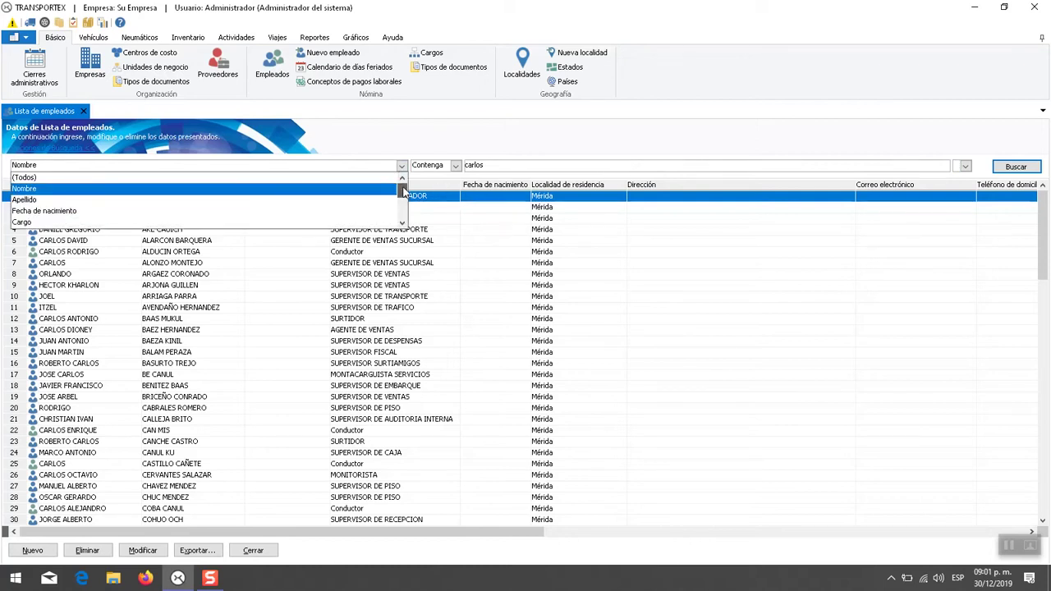
pyautogui.click(306, 179)
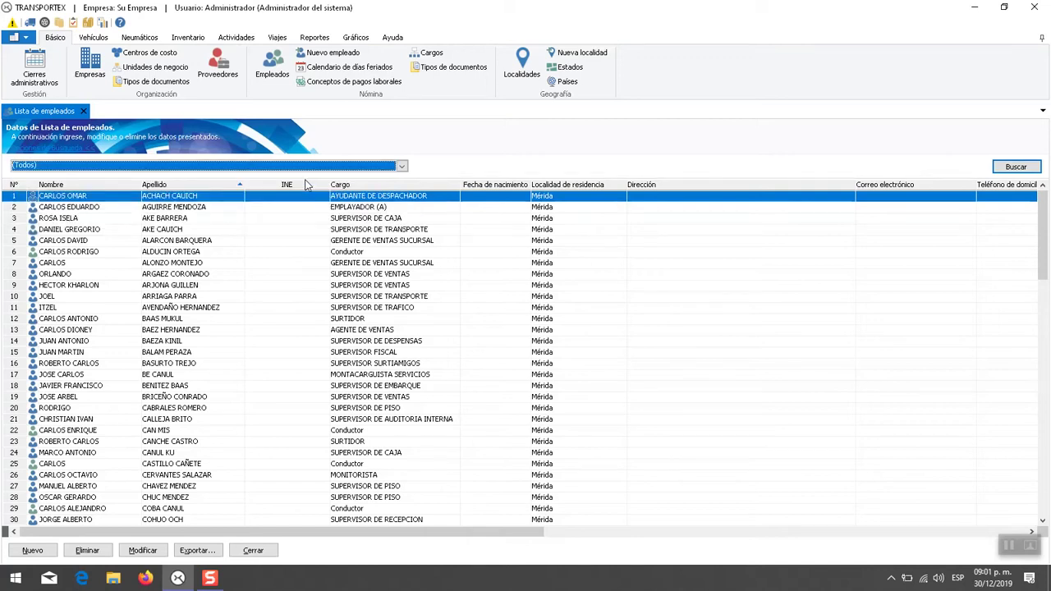
pyautogui.click(1010, 167)
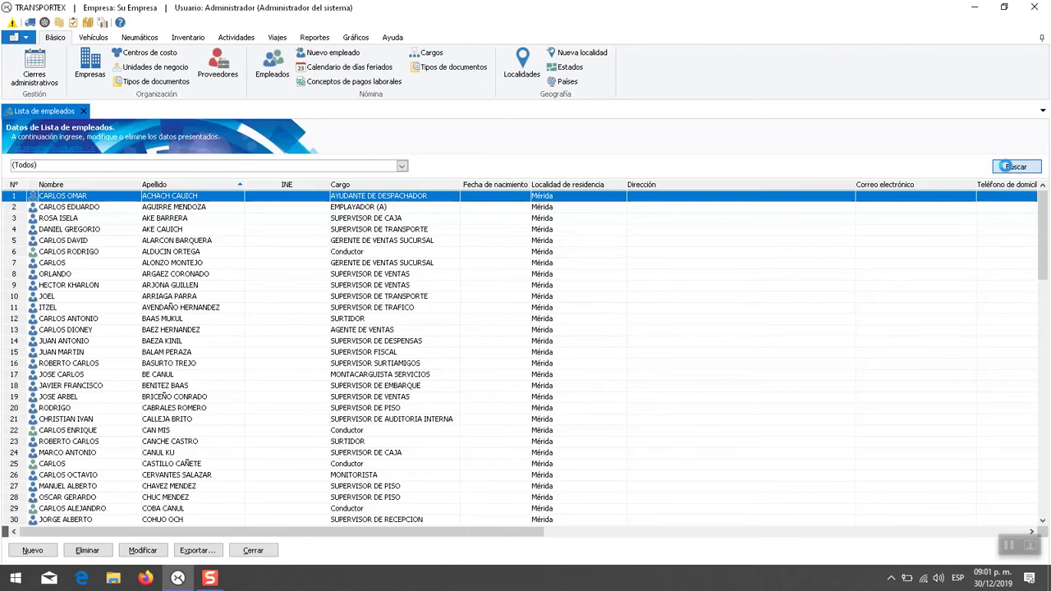
pyautogui.moveTo(1041, 195)
pyautogui.mouseDown()
pyautogui.moveTo(1032, 356)
pyautogui.moveTo(1036, 196)
pyautogui.mouseUp()
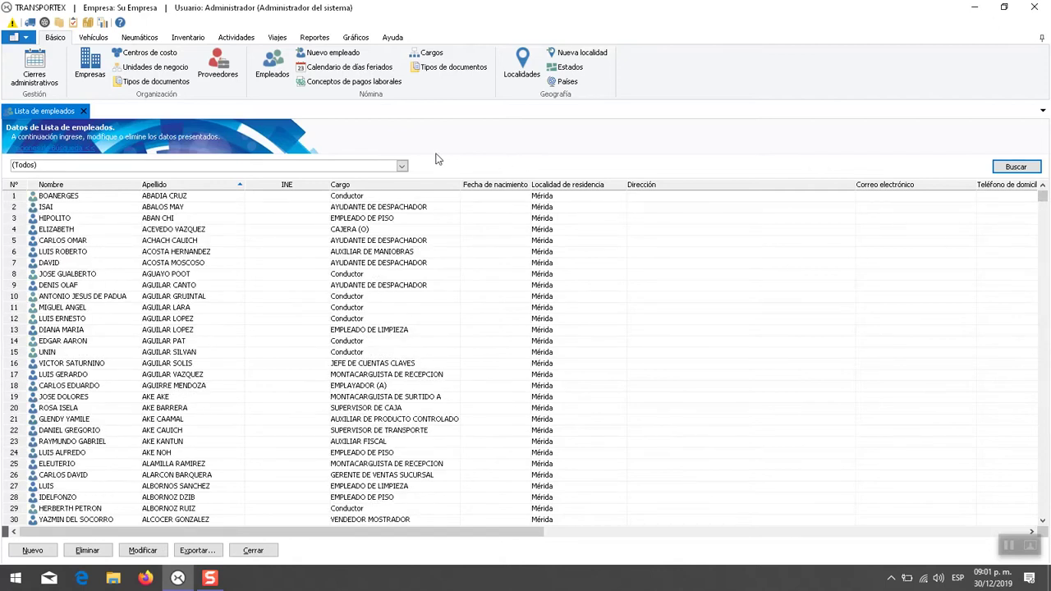
# - Switch the filter field back to Nombre, then hide the search bar
pyautogui.click(401, 166)
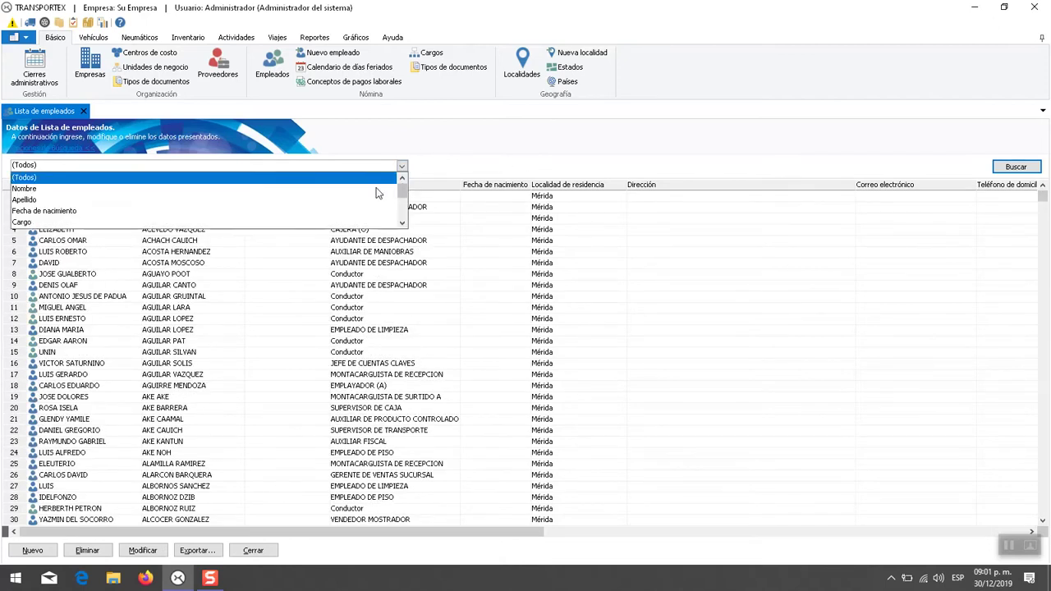
pyautogui.click(380, 189)
pyautogui.click(540, 170)
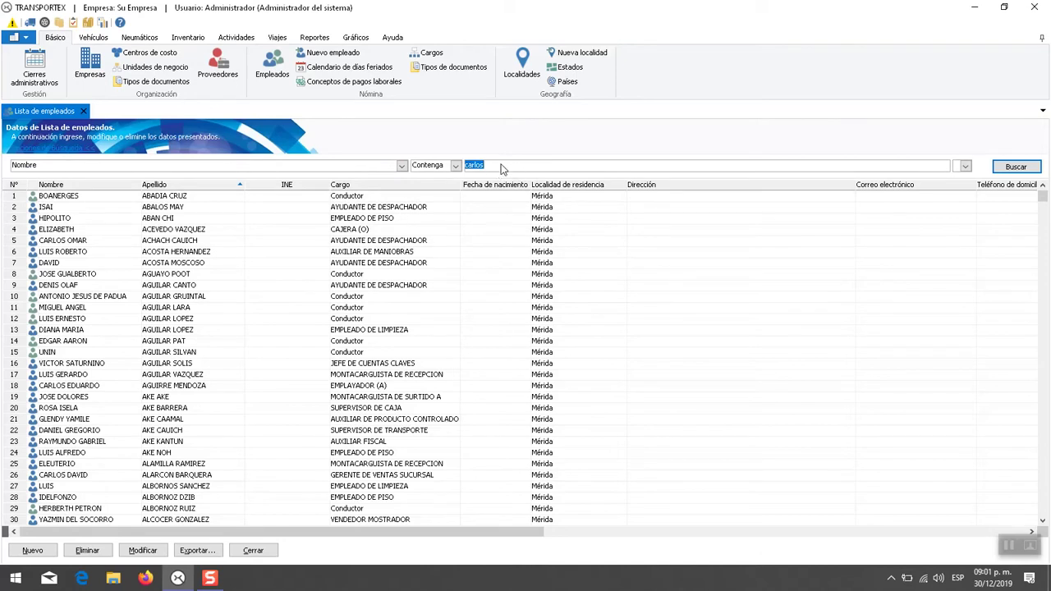
pyautogui.click(74, 152)
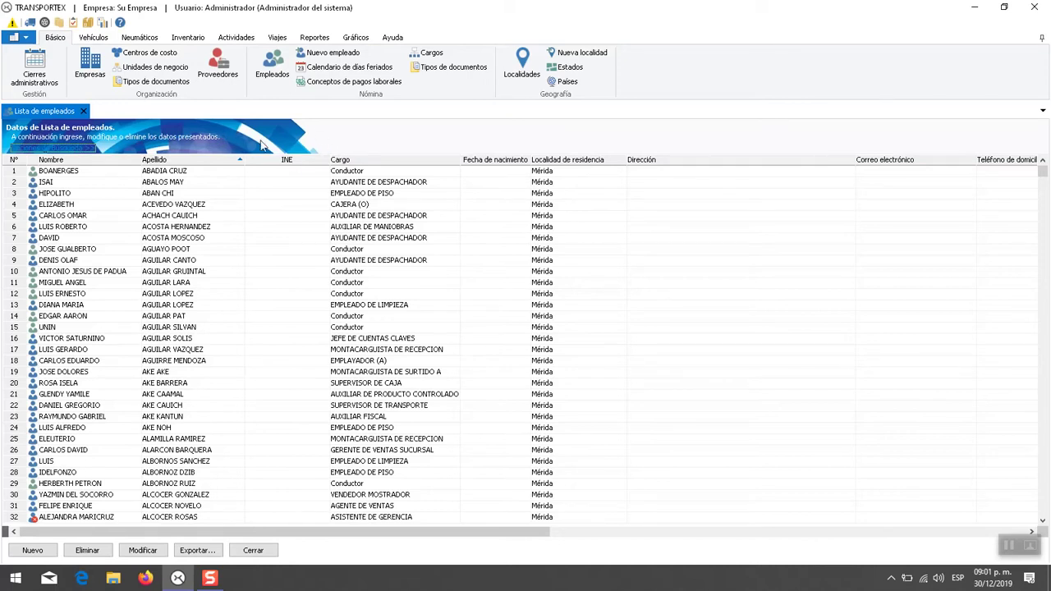
# - Search with the field set to (Todos) to list everyone, hide the filter bar, and select row 14
pyautogui.click(88, 153)
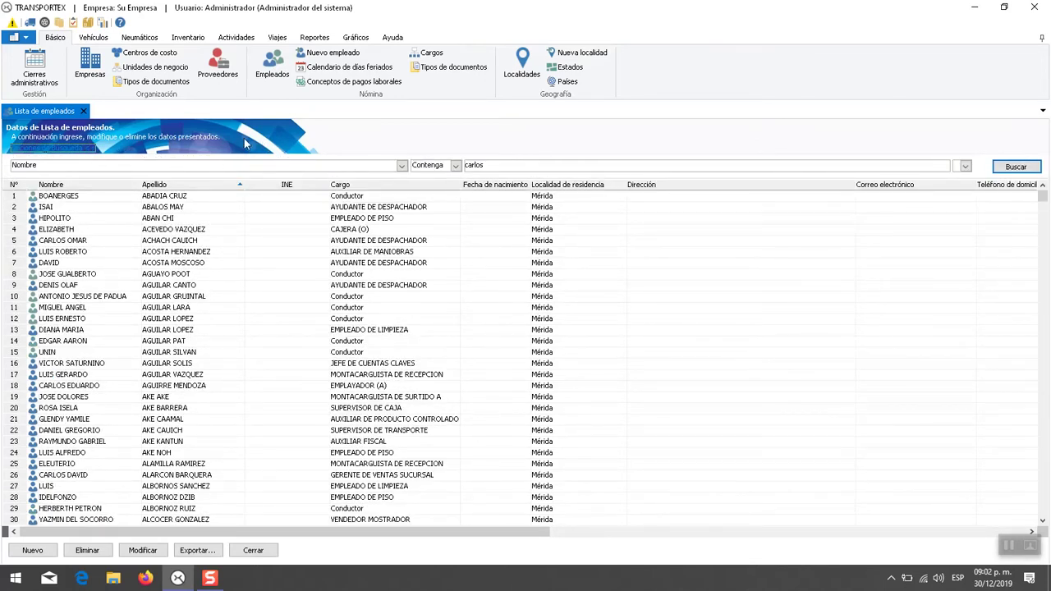
pyautogui.click(310, 167)
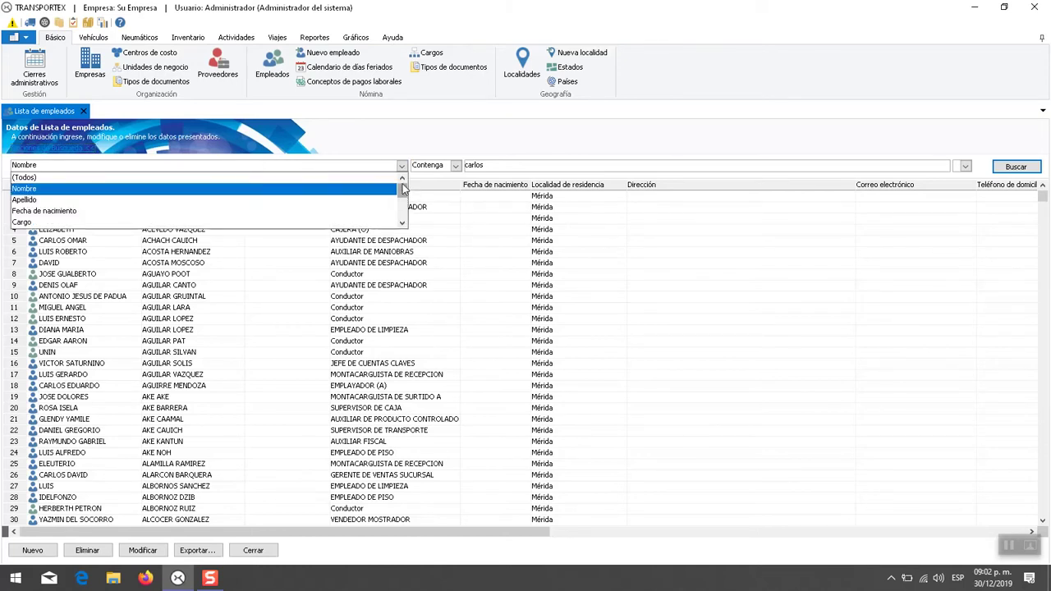
pyautogui.click(358, 178)
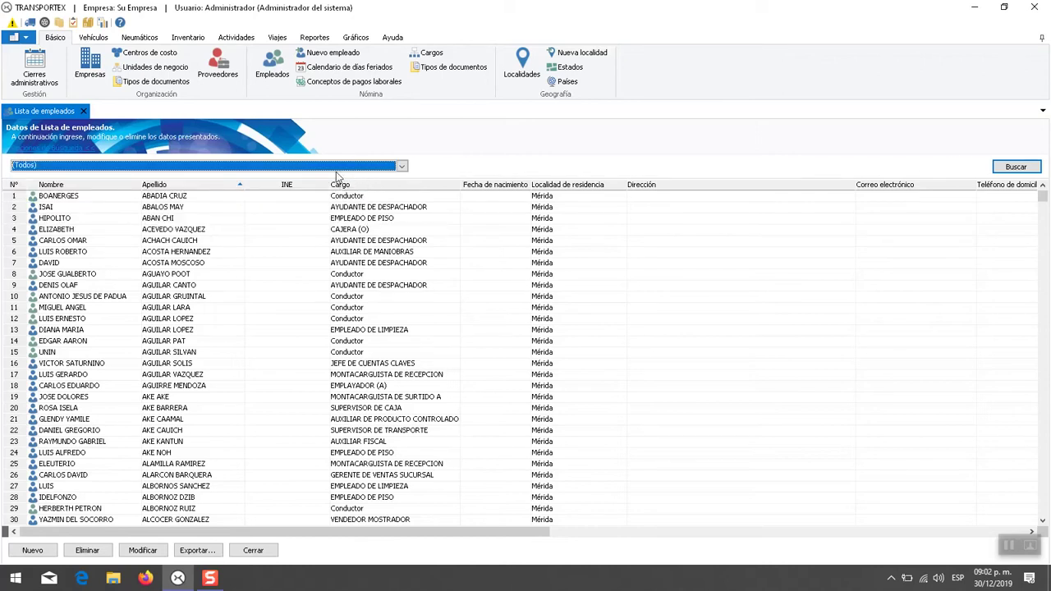
pyautogui.click(995, 168)
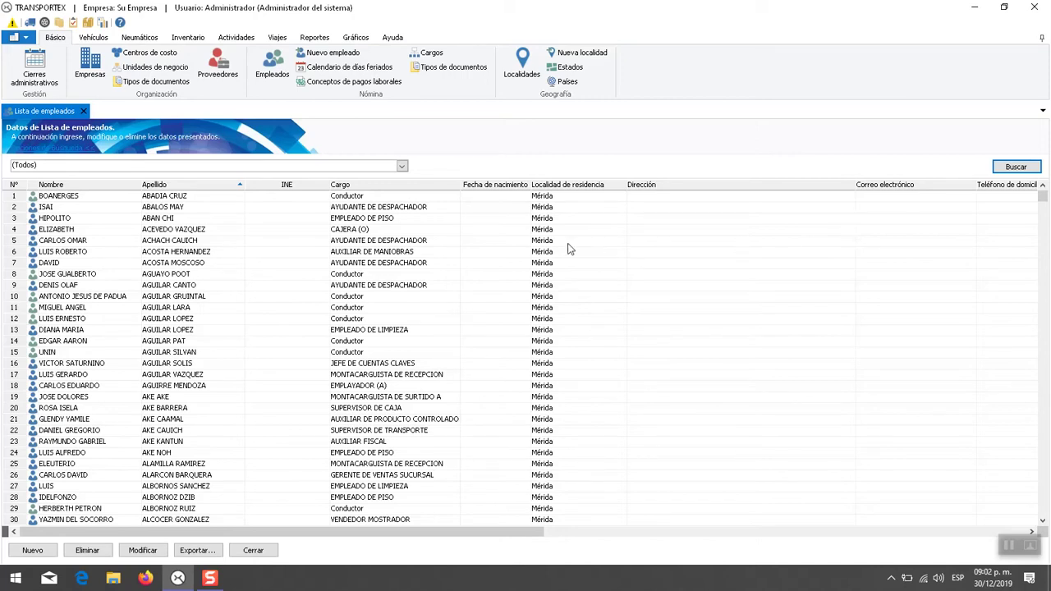
pyautogui.click(84, 151)
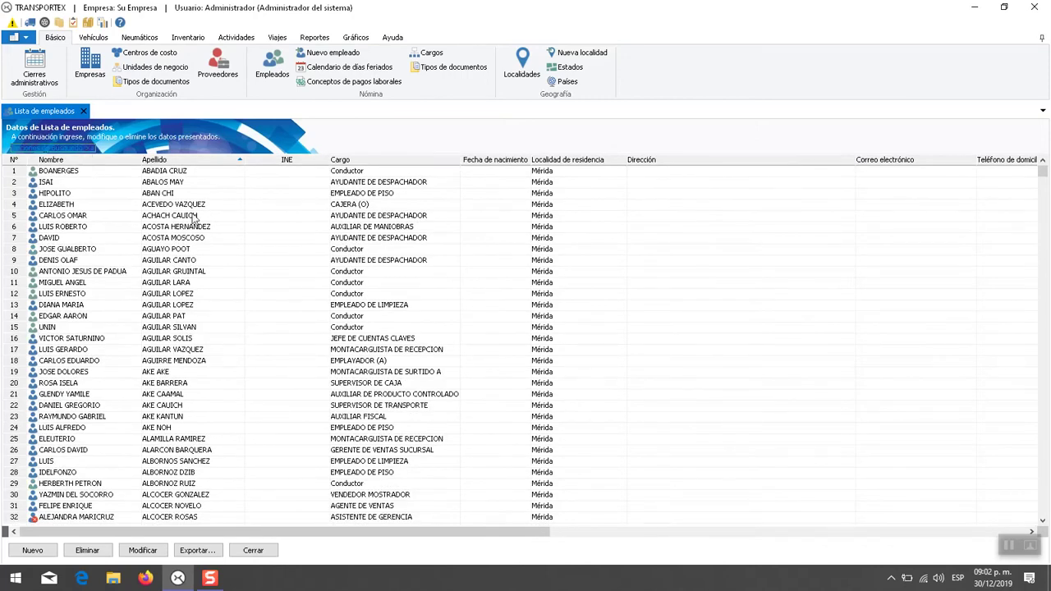
pyautogui.click(412, 273)
pyautogui.click(508, 317)
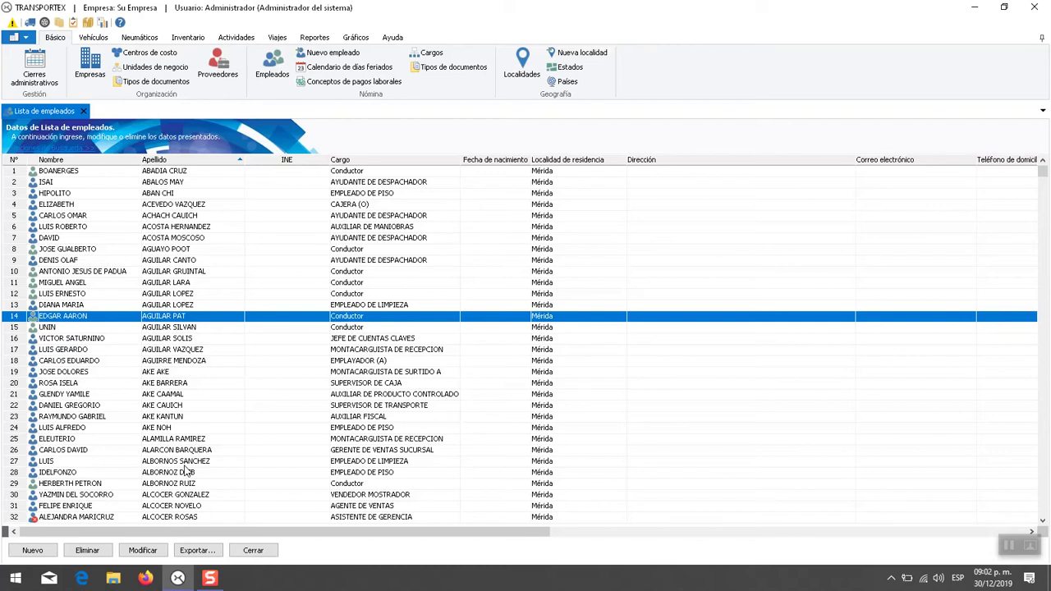
# - Delete the Conductor employee in row 14, confirming with Sí, then select row 20
pyautogui.click(87, 550)
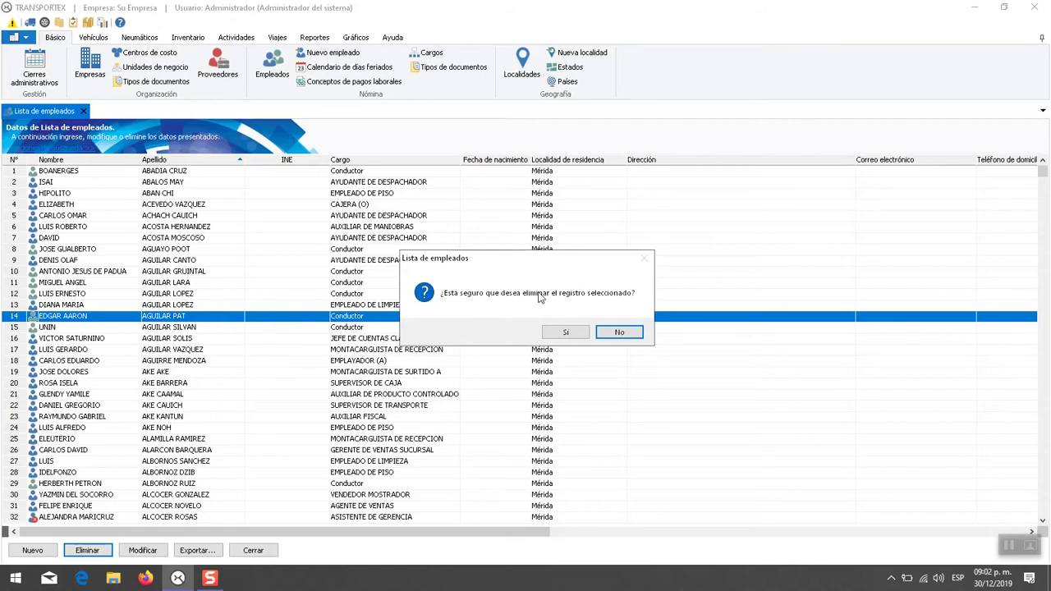
pyautogui.click(569, 332)
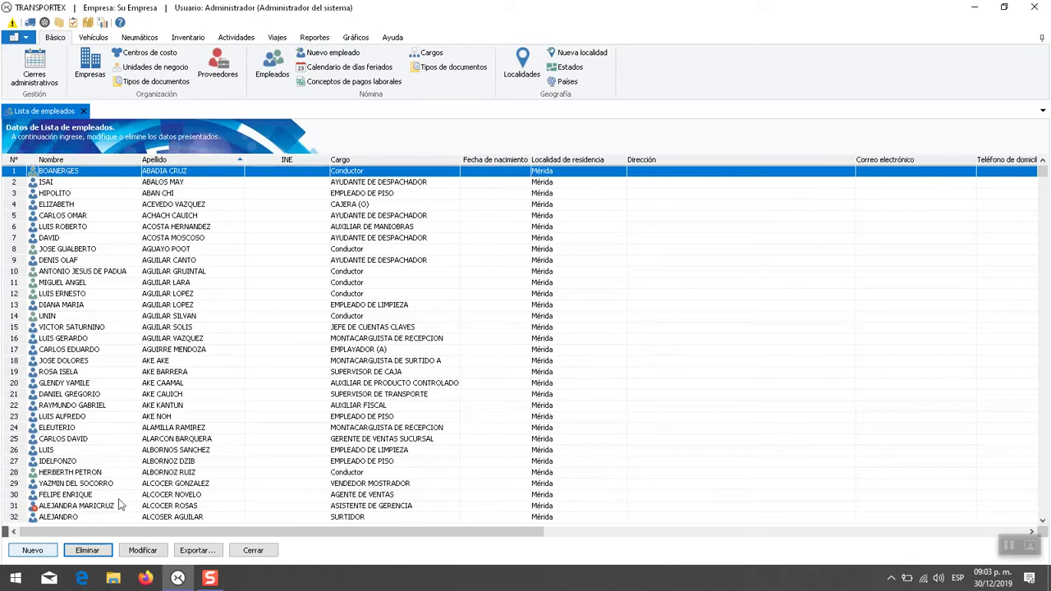
pyautogui.click(399, 383)
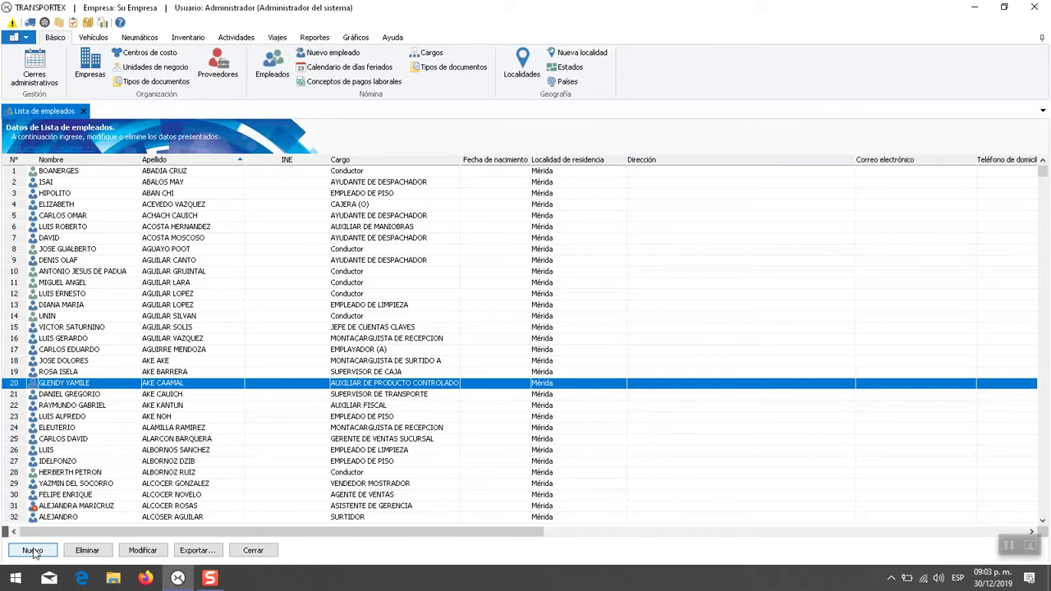
# - Export the employee list to the Desktop as 'ejemplo de exportacion' in .xlsx format
pyautogui.click(197, 555)
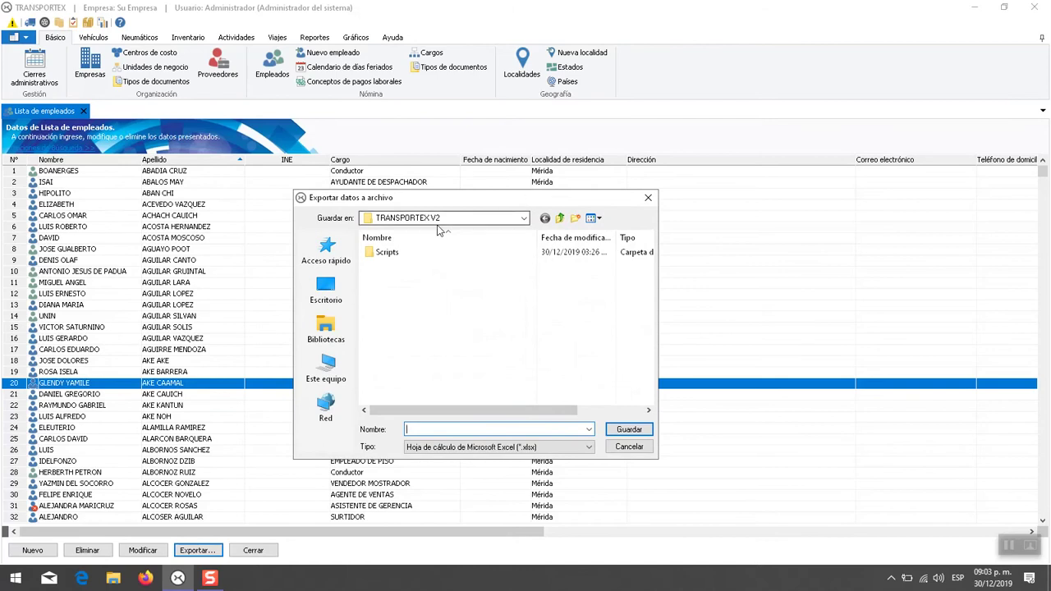
pyautogui.click(326, 289)
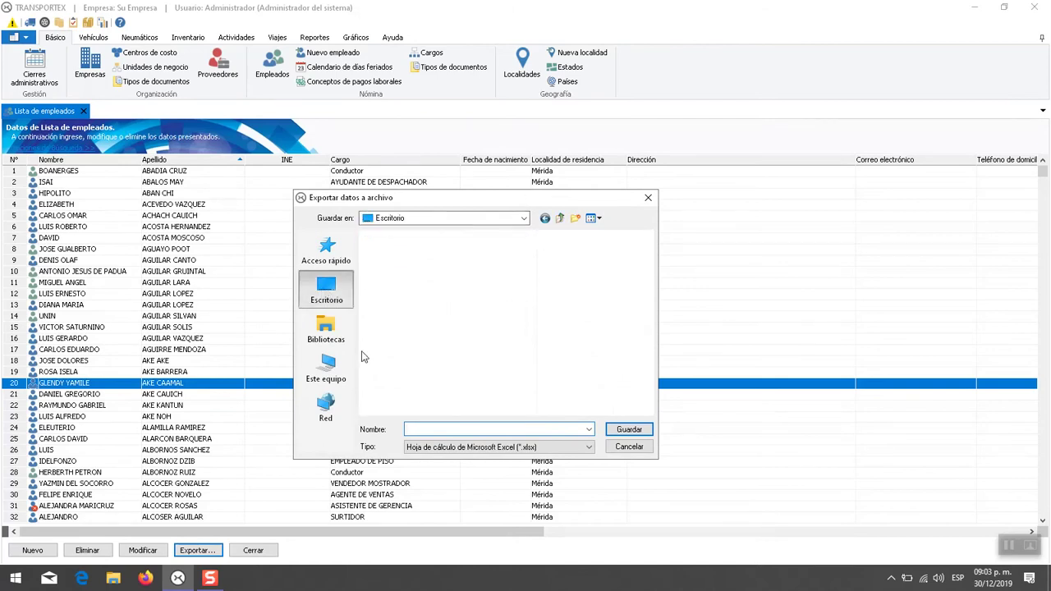
pyautogui.click(457, 446)
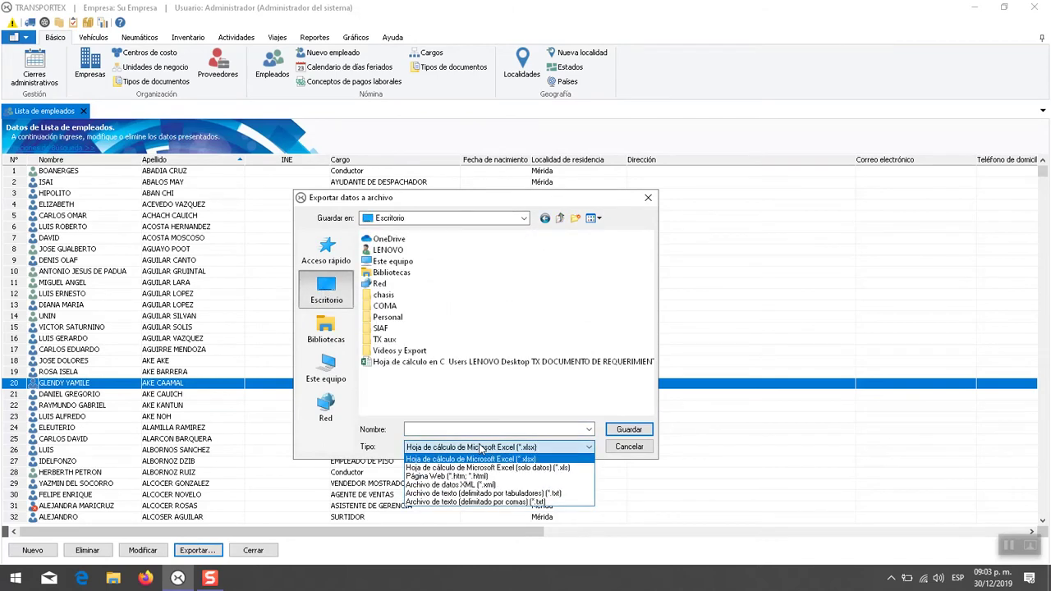
pyautogui.click(540, 428)
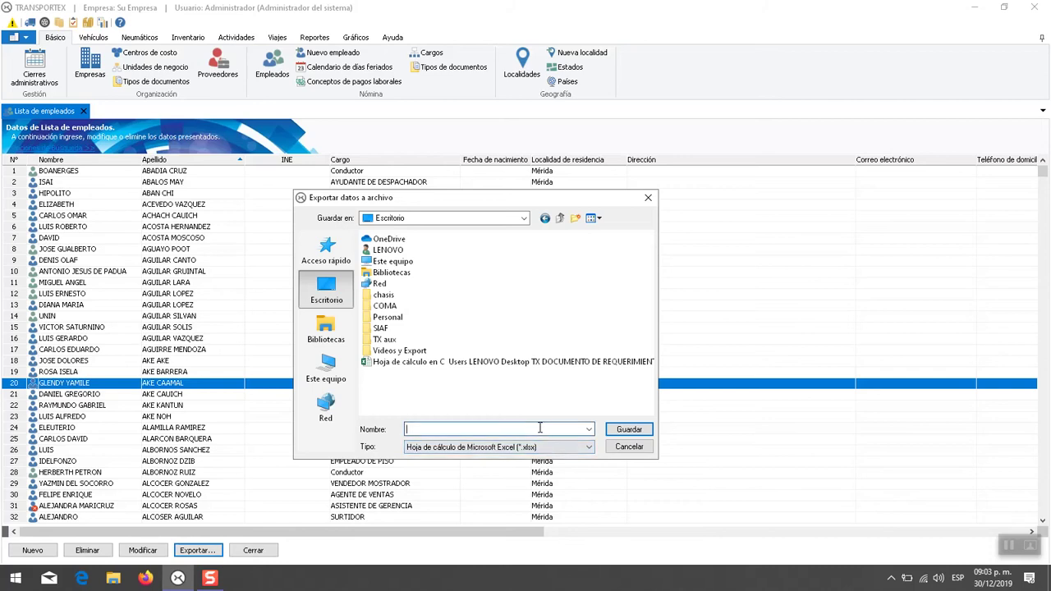
pyautogui.write('ejemplo de exportacion')
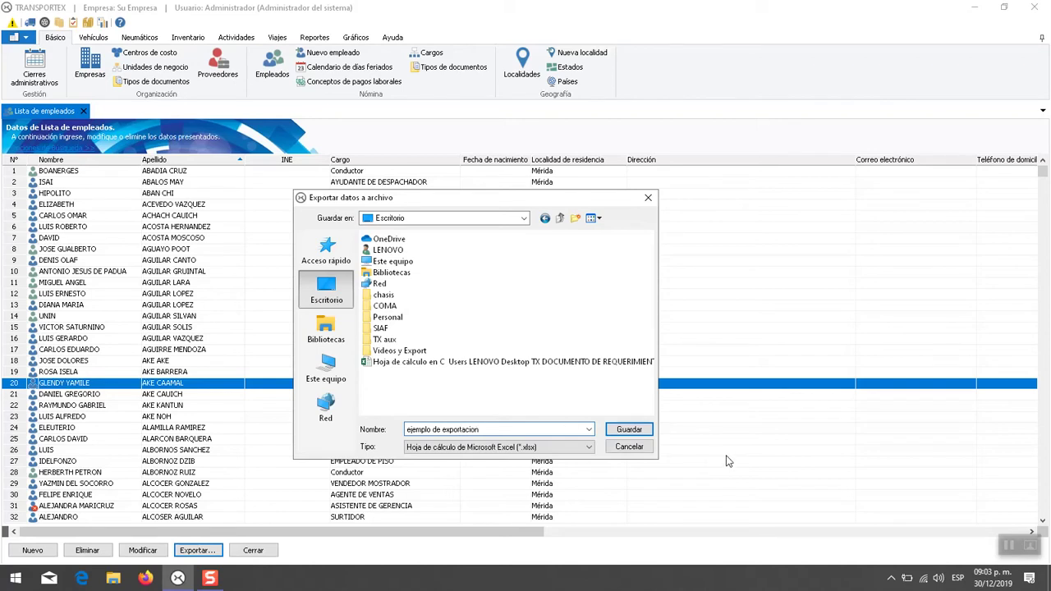
pyautogui.click(636, 430)
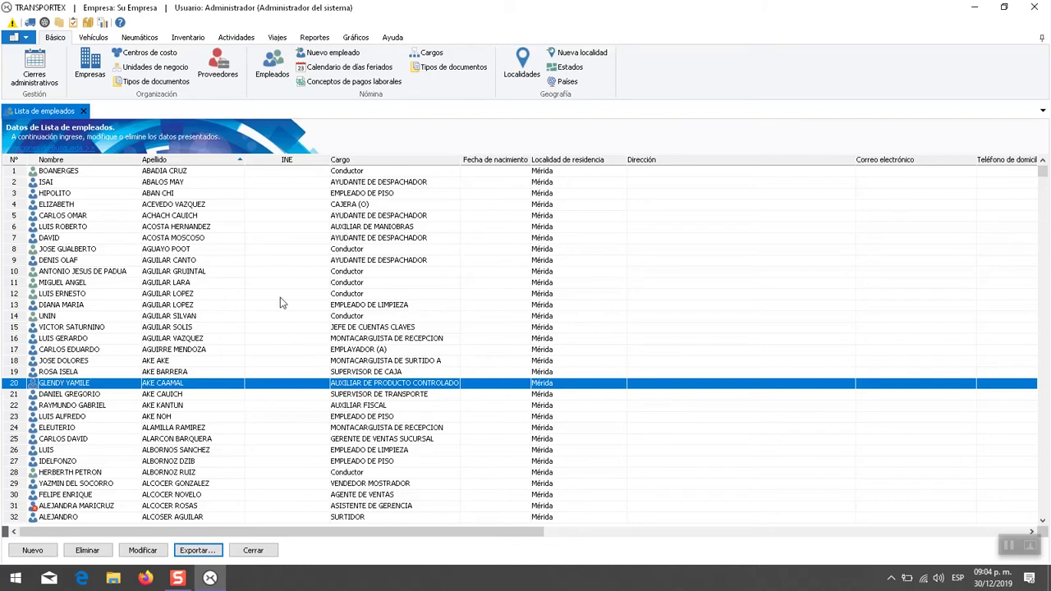
# - Open the row-14 Conductor (record 1252) in the Empleados form and reposition the form window
pyautogui.click(322, 319)
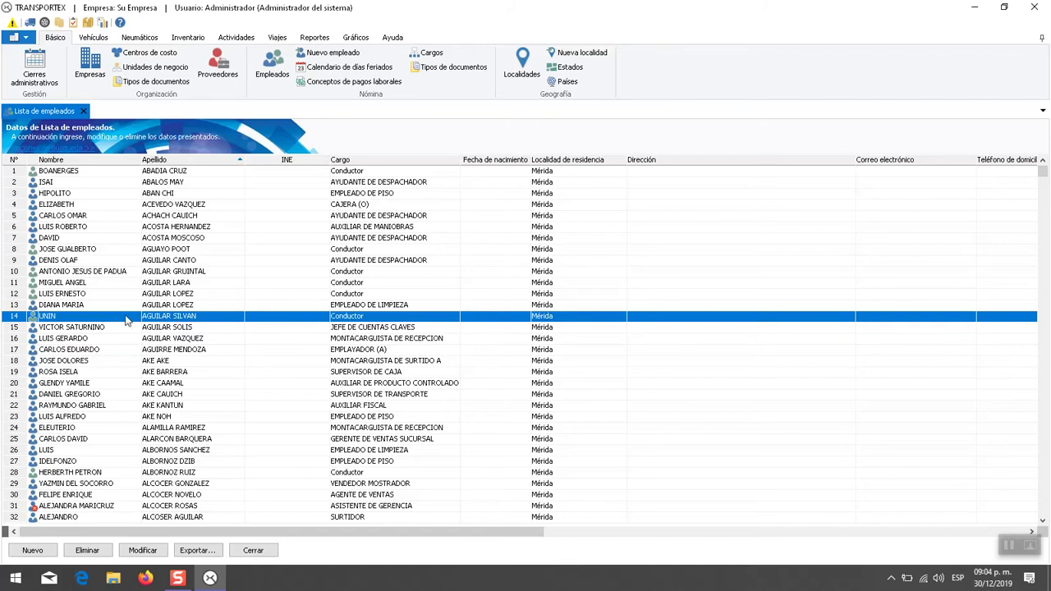
pyautogui.click(142, 550)
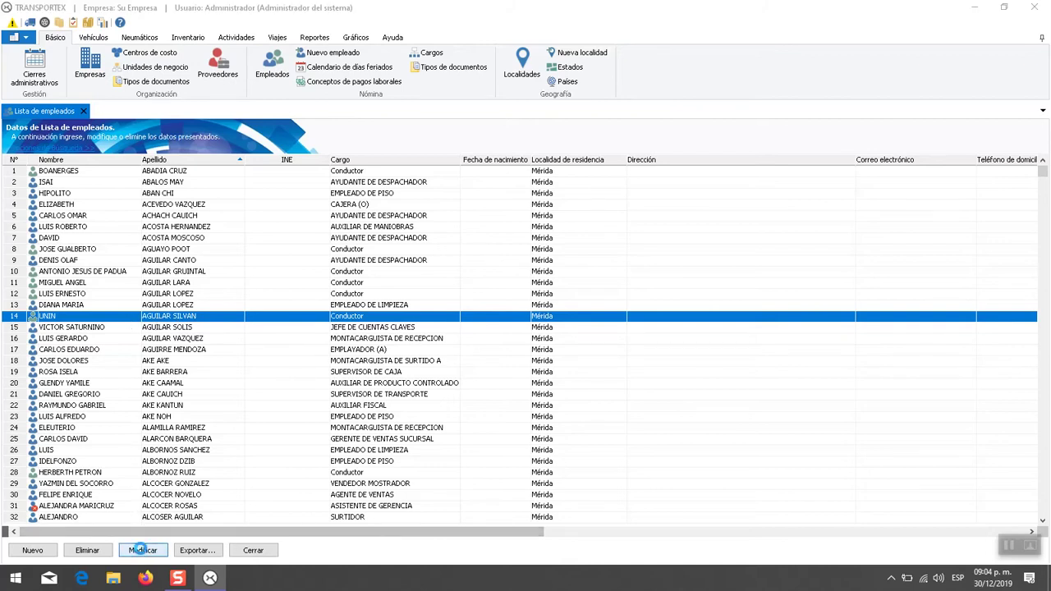
pyautogui.moveTo(578, 132); pyautogui.dragTo(529, 176)
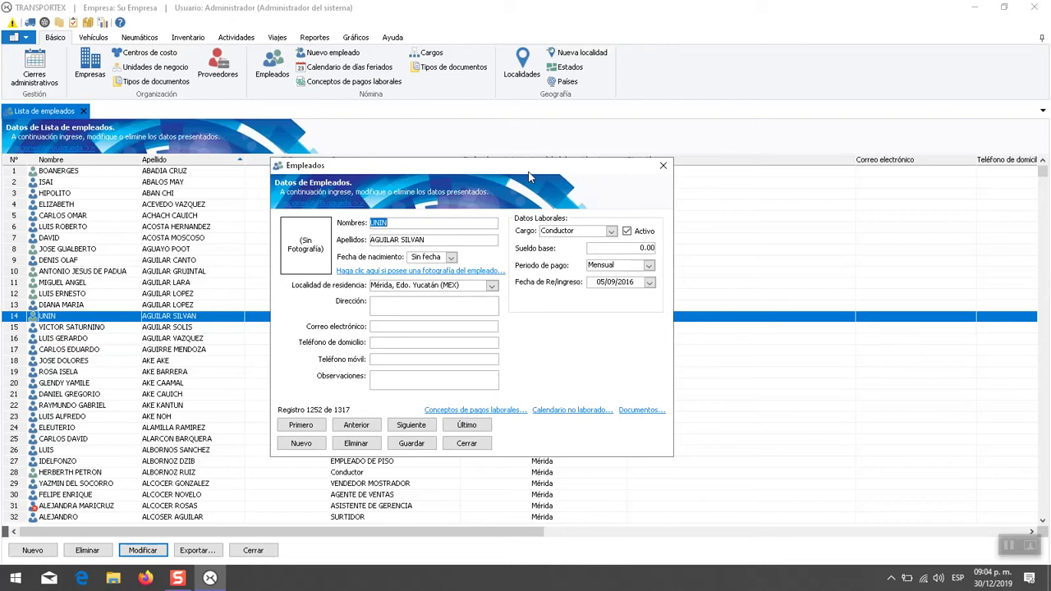
pyautogui.moveTo(530, 177); pyautogui.dragTo(789, 214)
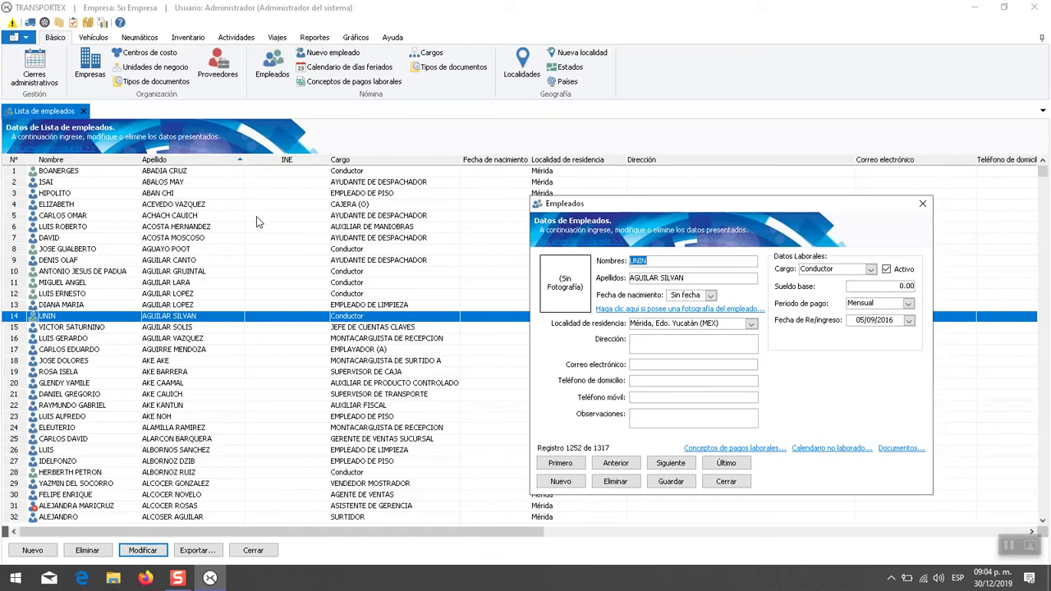
pyautogui.moveTo(692, 203); pyautogui.dragTo(446, 173)
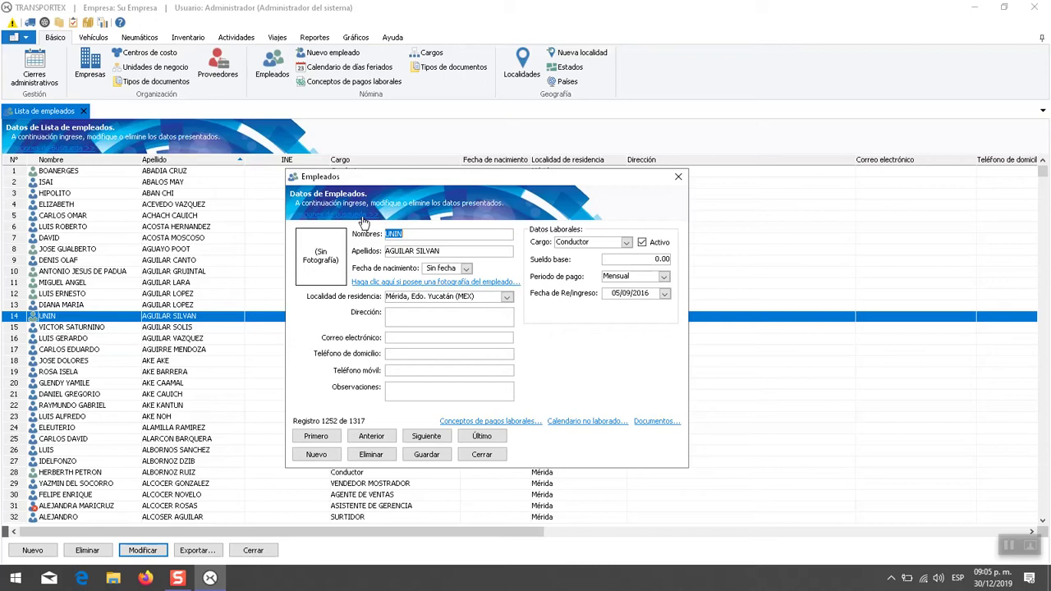
pyautogui.click(334, 217)
pyautogui.click(363, 234)
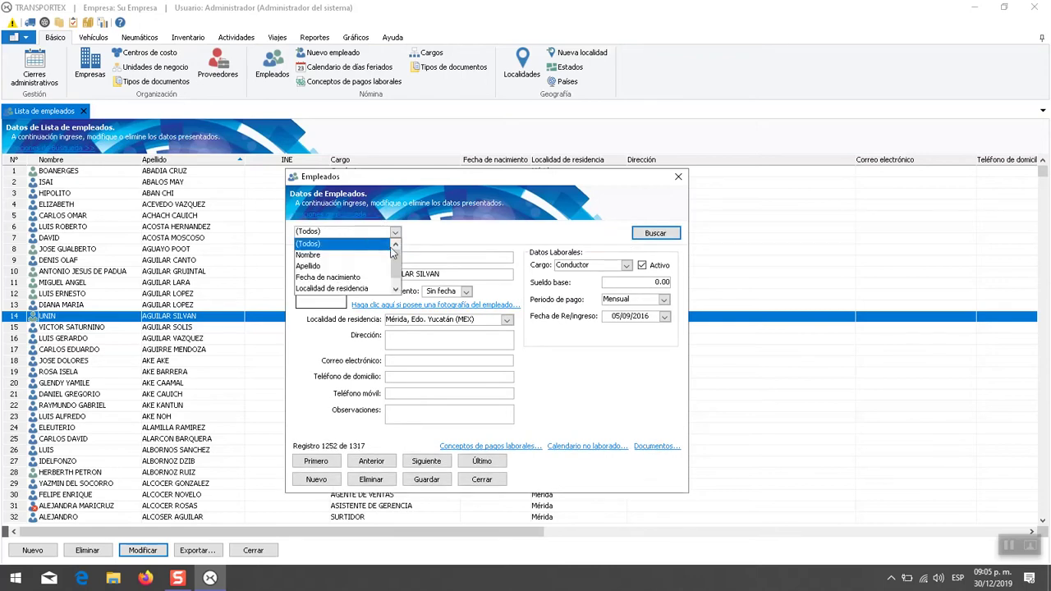
pyautogui.click(370, 220)
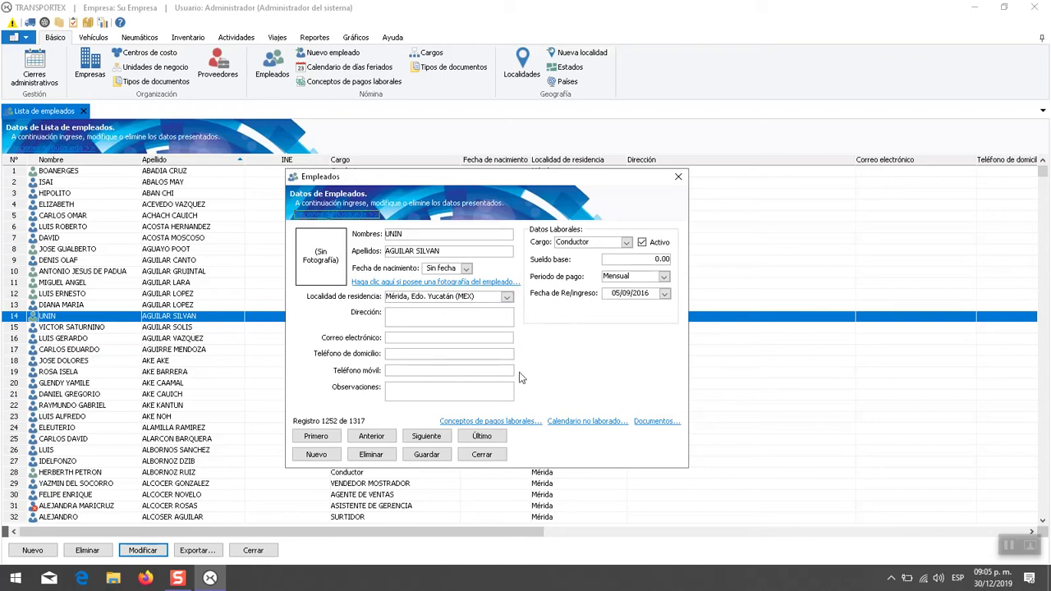
# - Advance to record 1258, enter the employee's e-mail address and save the record
pyautogui.click(425, 440)
pyautogui.click(424, 439)
pyautogui.click(424, 439)
pyautogui.click(424, 440)
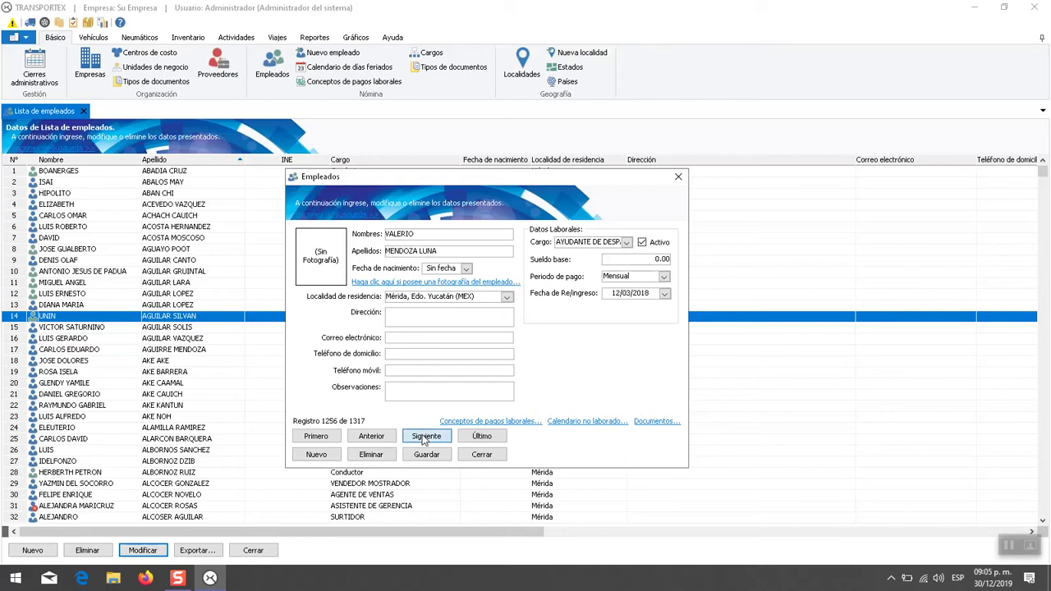
pyautogui.click(424, 439)
pyautogui.click(424, 439)
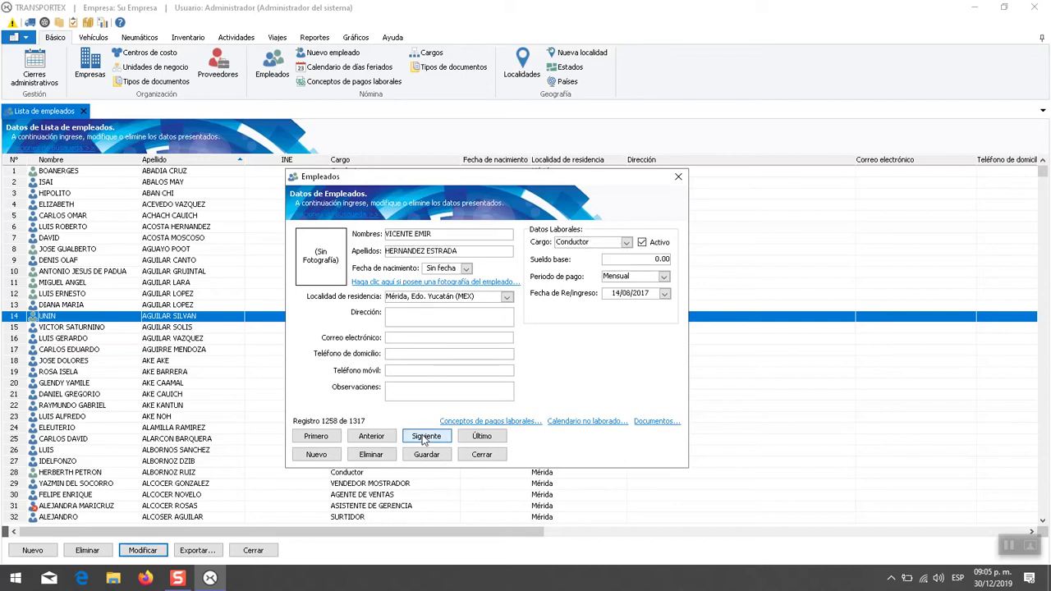
pyautogui.click(426, 337)
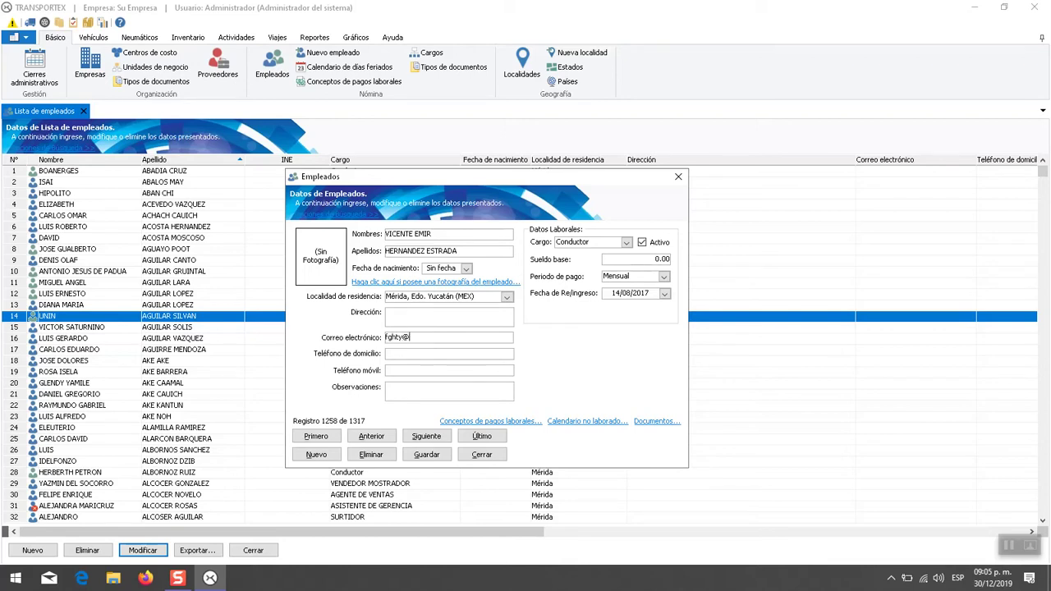
pyautogui.click(427, 455)
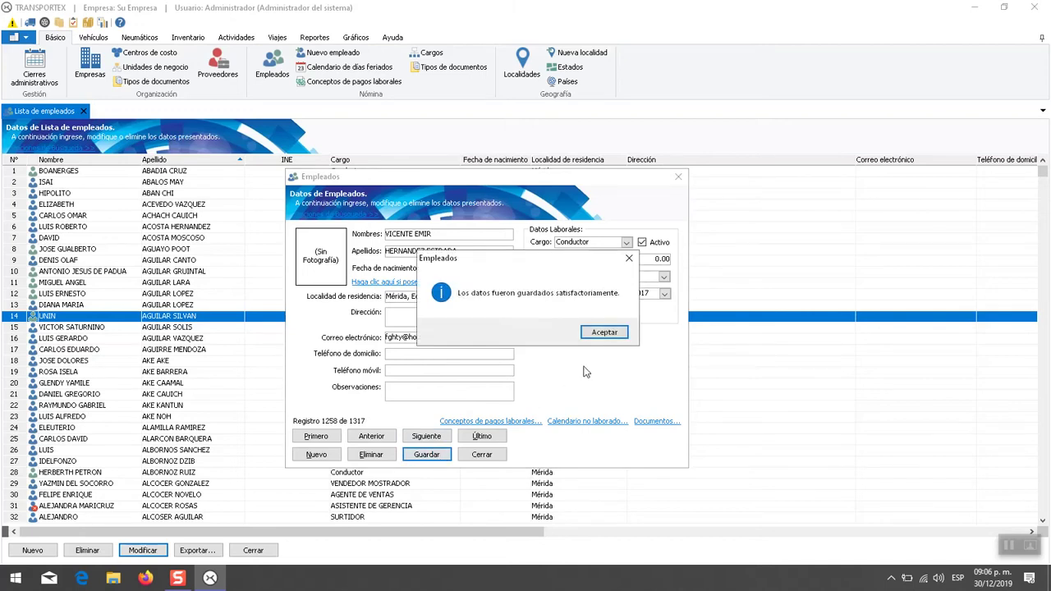
pyautogui.click(604, 332)
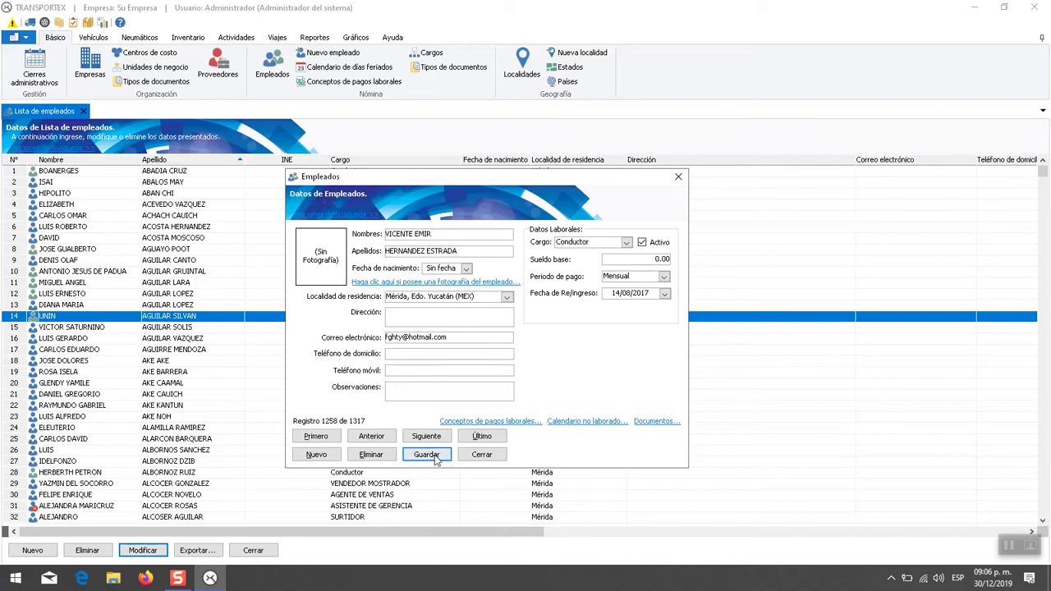
# - Enter an e-mail address on the next record, then return to record 1259's e-mail field
pyautogui.click(410, 356)
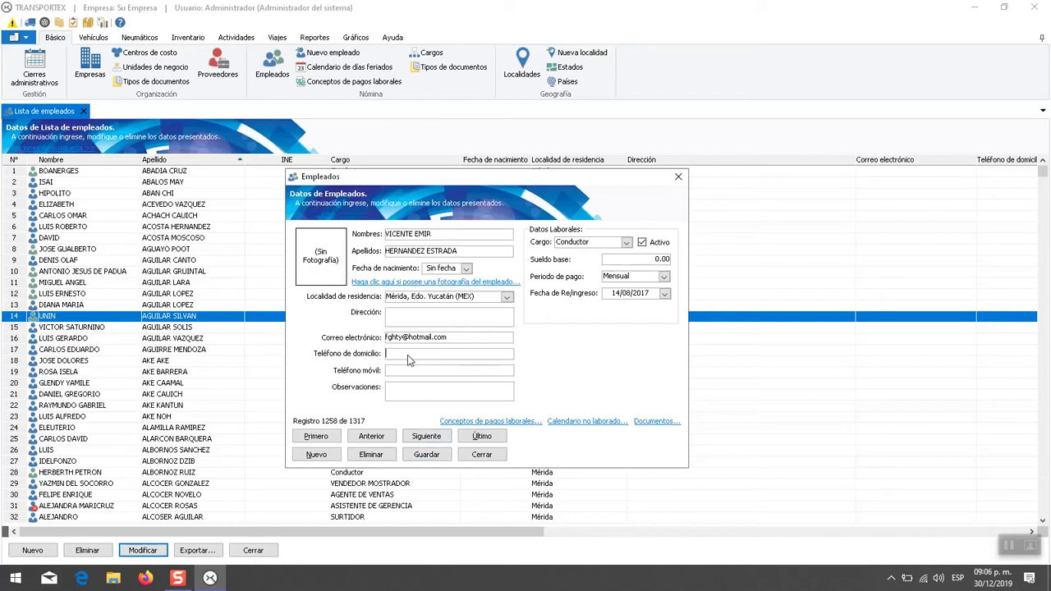
pyautogui.click(426, 436)
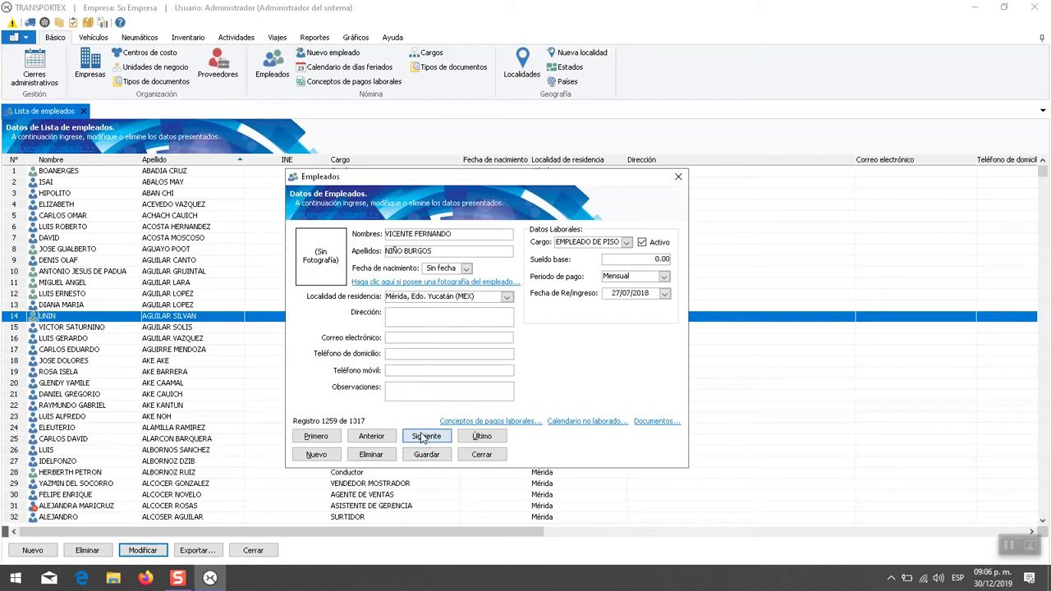
pyautogui.click(428, 338)
pyautogui.click(420, 438)
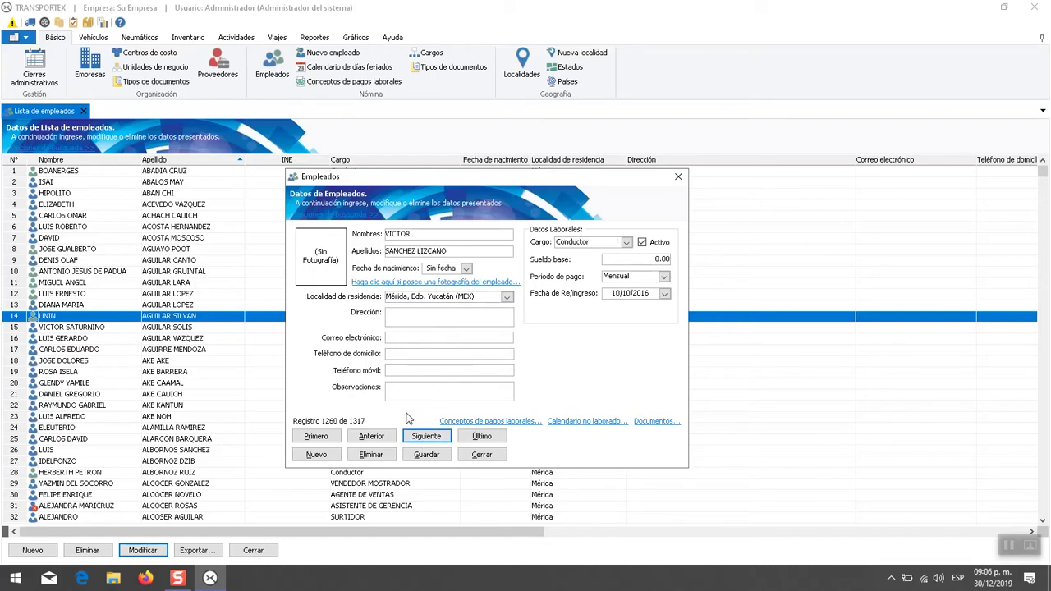
pyautogui.click(375, 437)
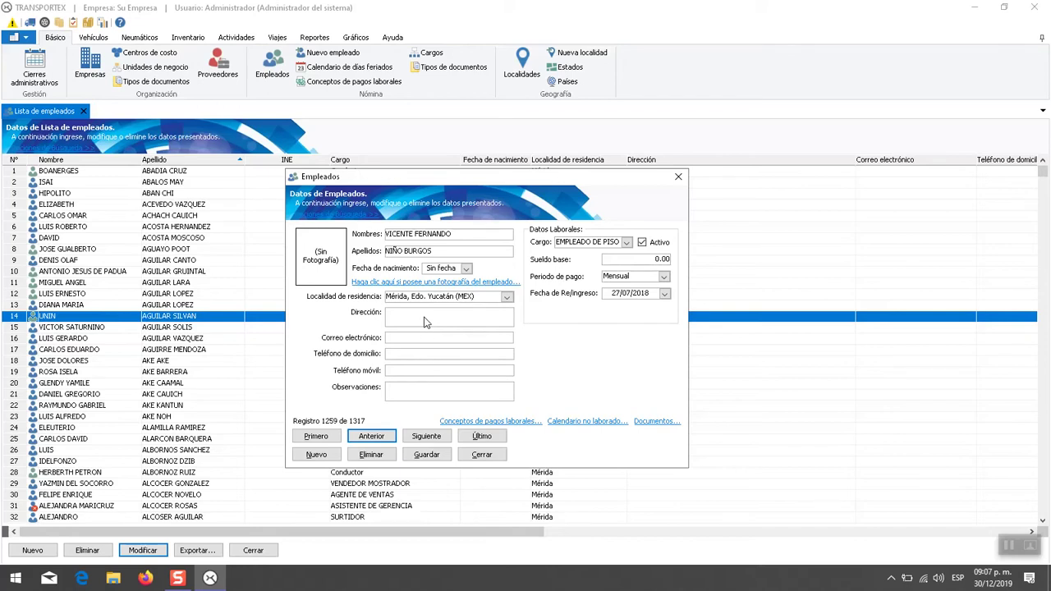
pyautogui.click(426, 340)
pyautogui.click(371, 454)
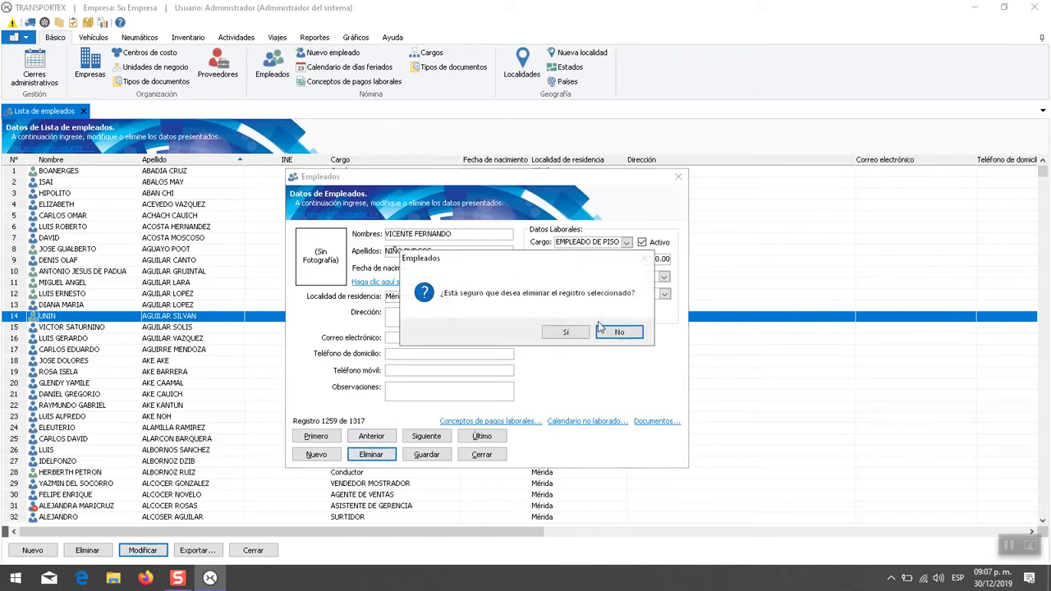
pyautogui.click(621, 332)
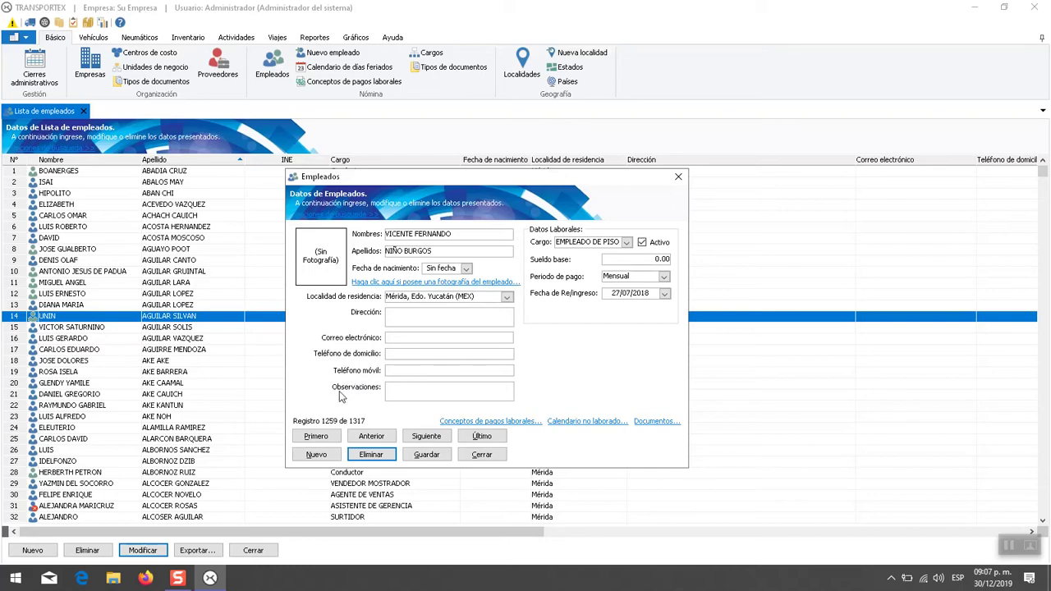
# - Create record 1318 with the employee's first name, surname and ADMINISTRADOR position, saving despite the empty re-entry date
pyautogui.click(319, 455)
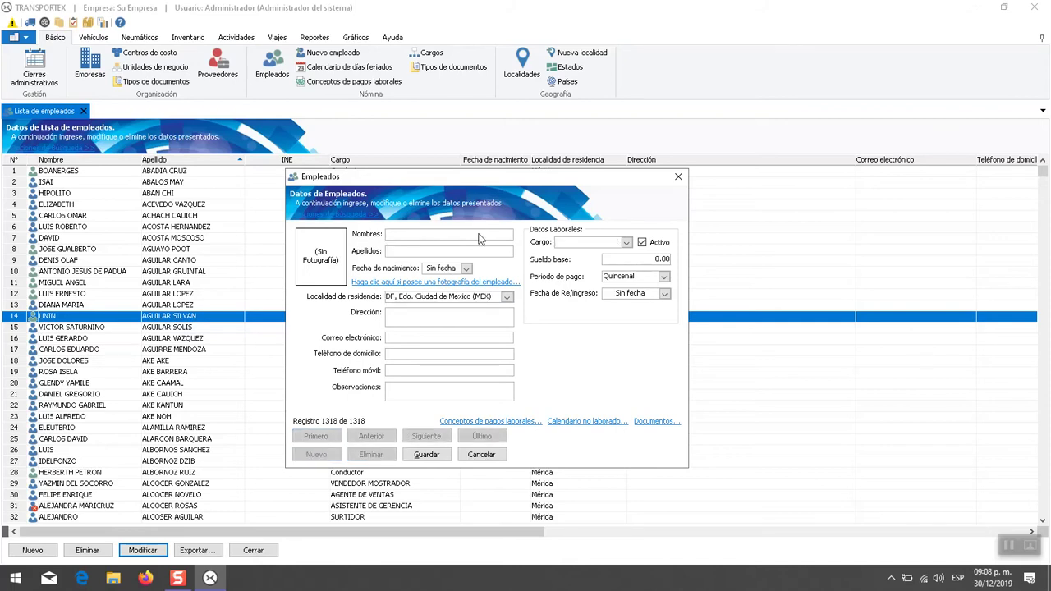
pyautogui.press('Tab')
pyautogui.click(625, 242)
pyautogui.click(612, 284)
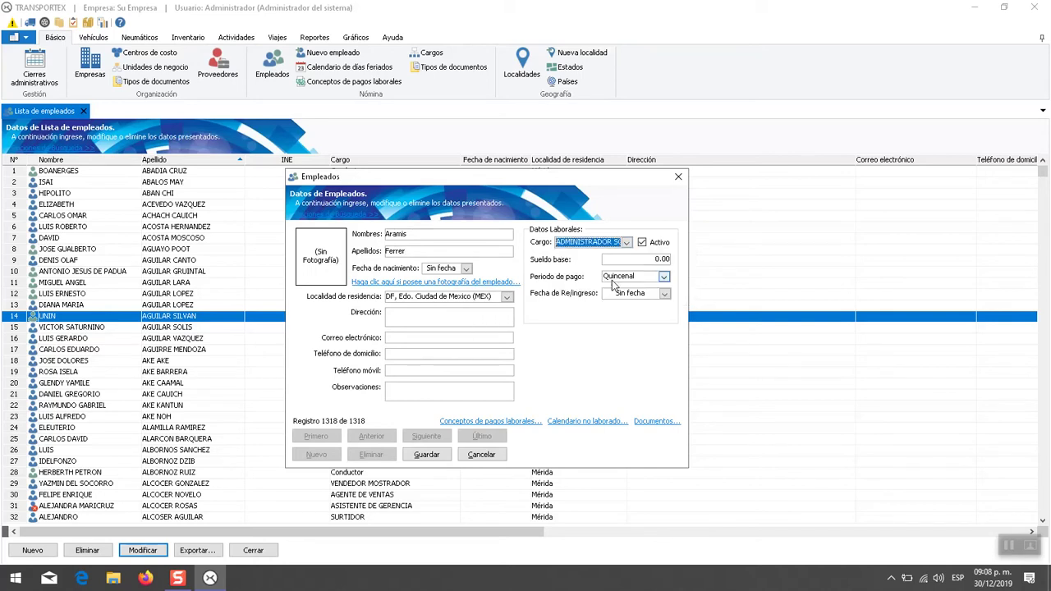
pyautogui.click(433, 340)
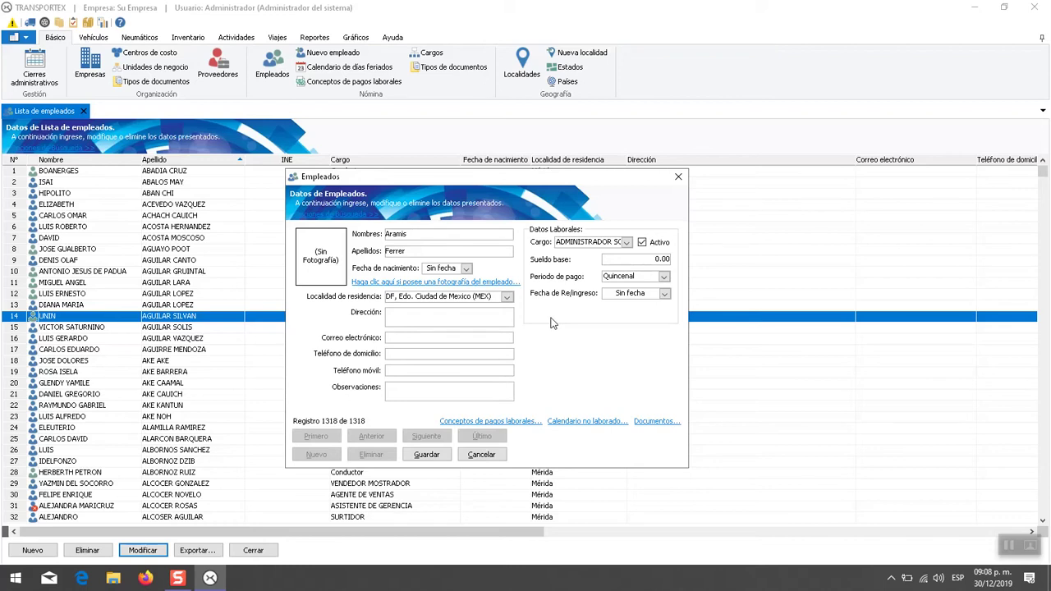
pyautogui.click(426, 455)
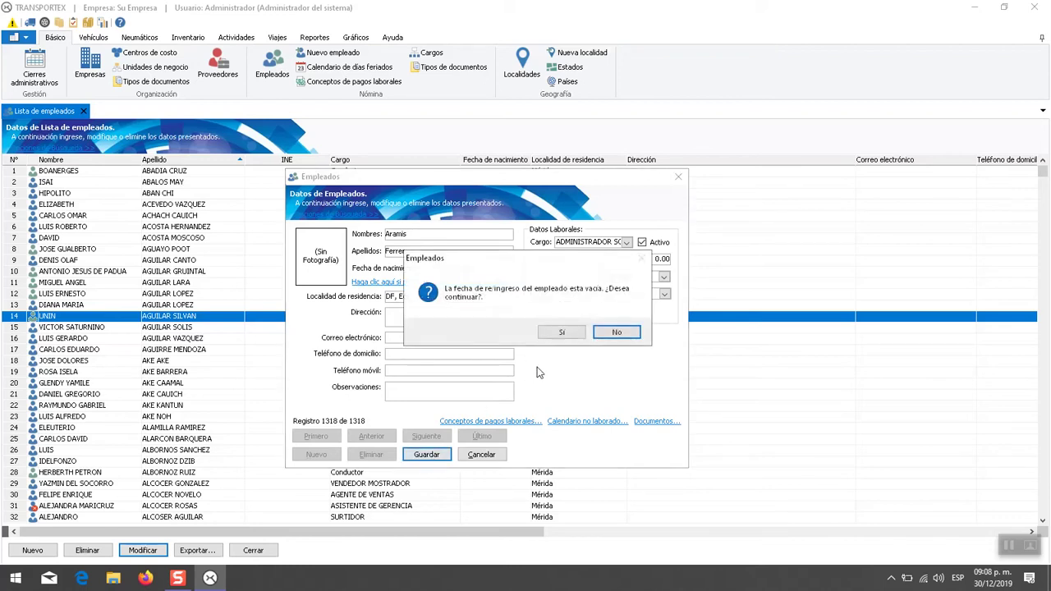
pyautogui.click(563, 333)
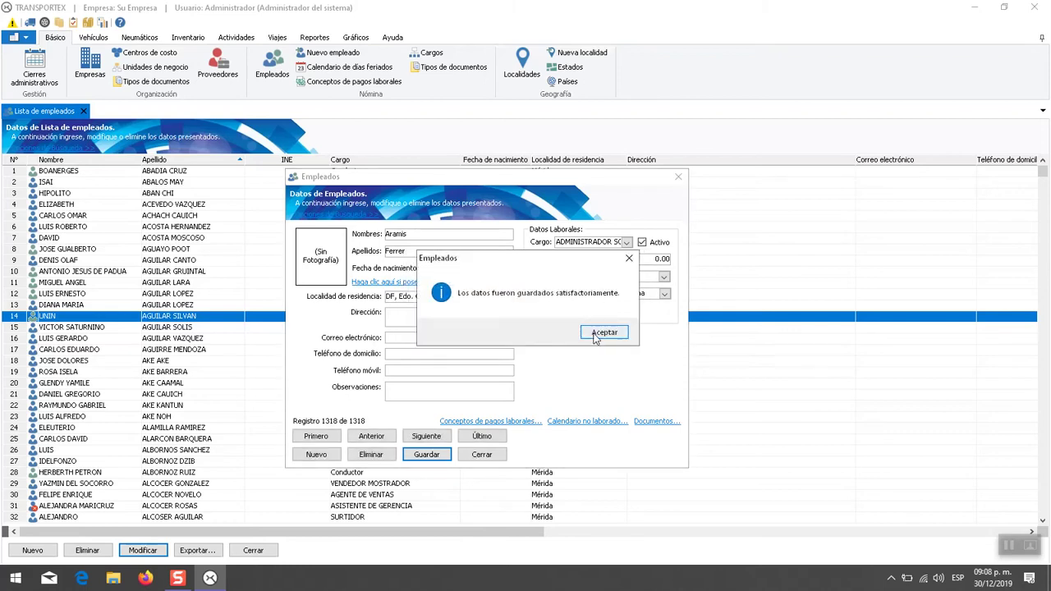
pyautogui.click(604, 332)
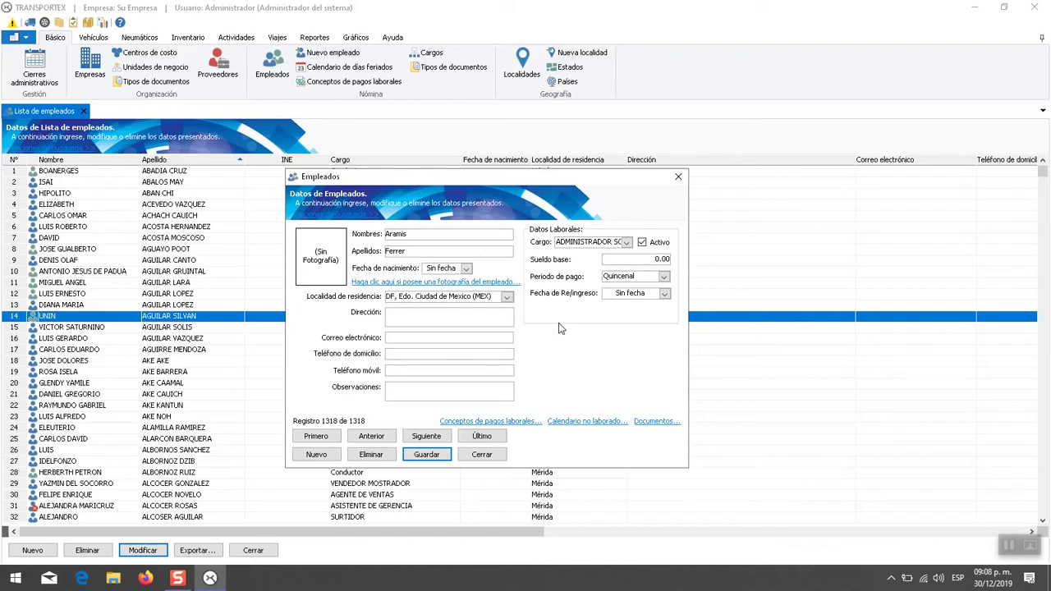
# - Create and save another ADMINISTRADOR employee with first name, surname and re-entry date 16/12/2019
pyautogui.click(466, 320)
pyautogui.click(457, 339)
pyautogui.click(447, 355)
pyautogui.click(318, 455)
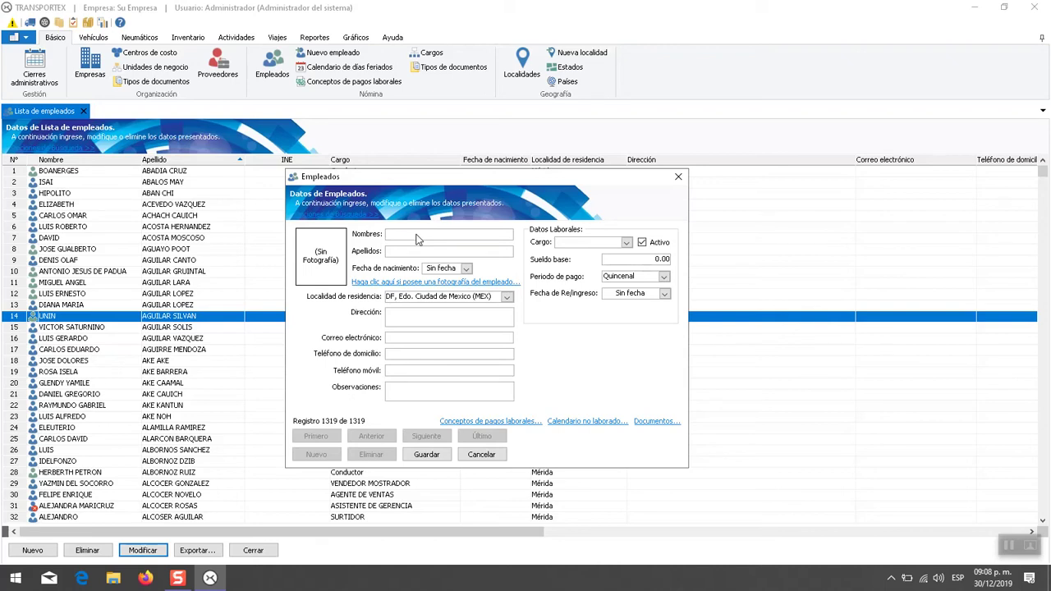
pyautogui.press('Tab')
pyautogui.click(619, 246)
pyautogui.click(639, 284)
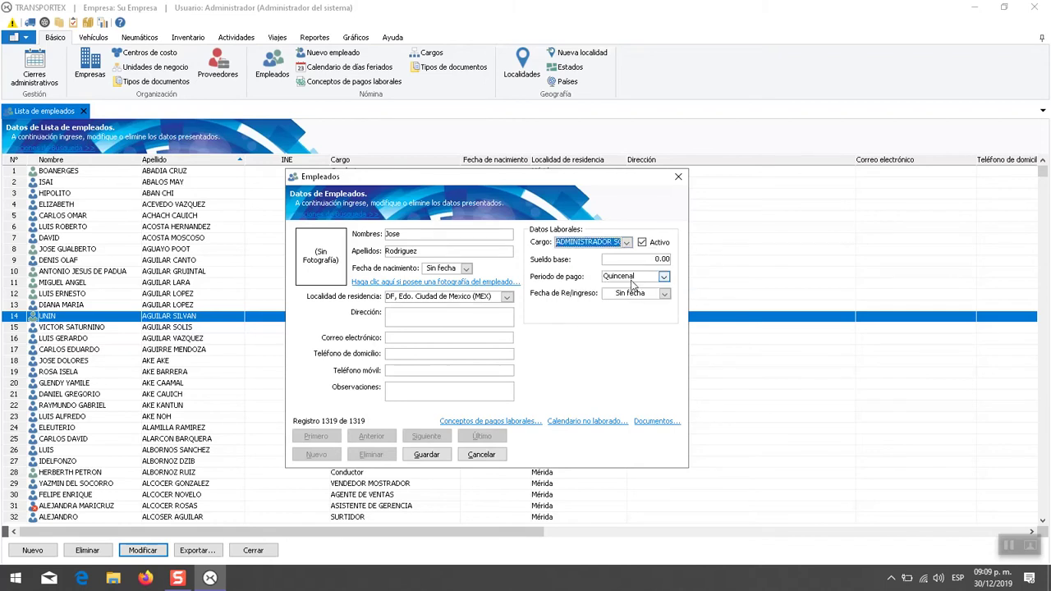
pyautogui.click(664, 293)
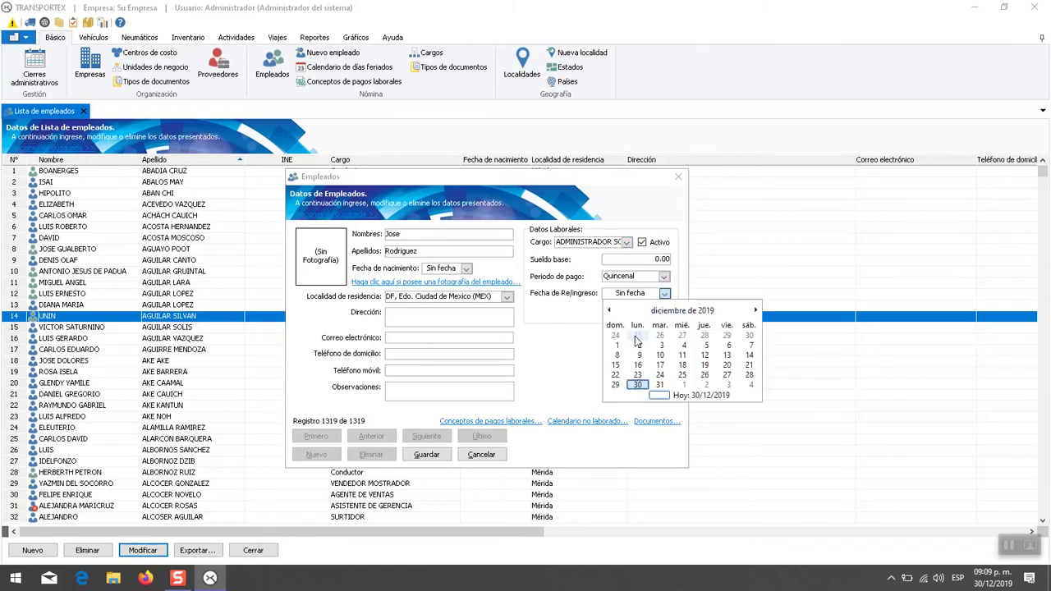
pyautogui.click(642, 366)
pyautogui.click(427, 455)
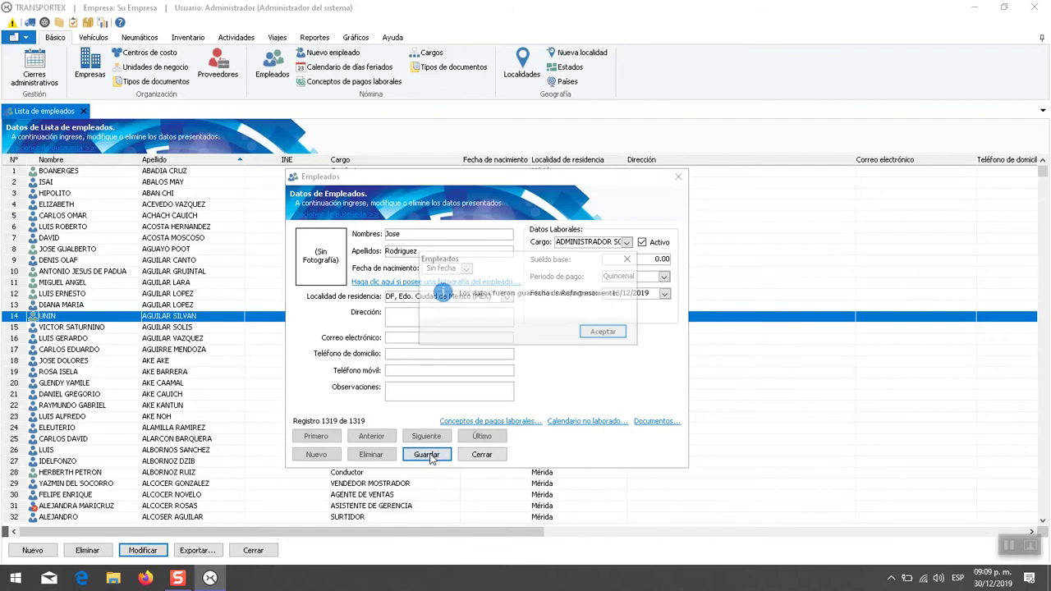
pyautogui.click(604, 332)
# - Add the accent 'é' to the employee's first name and save the record
pyautogui.click(428, 325)
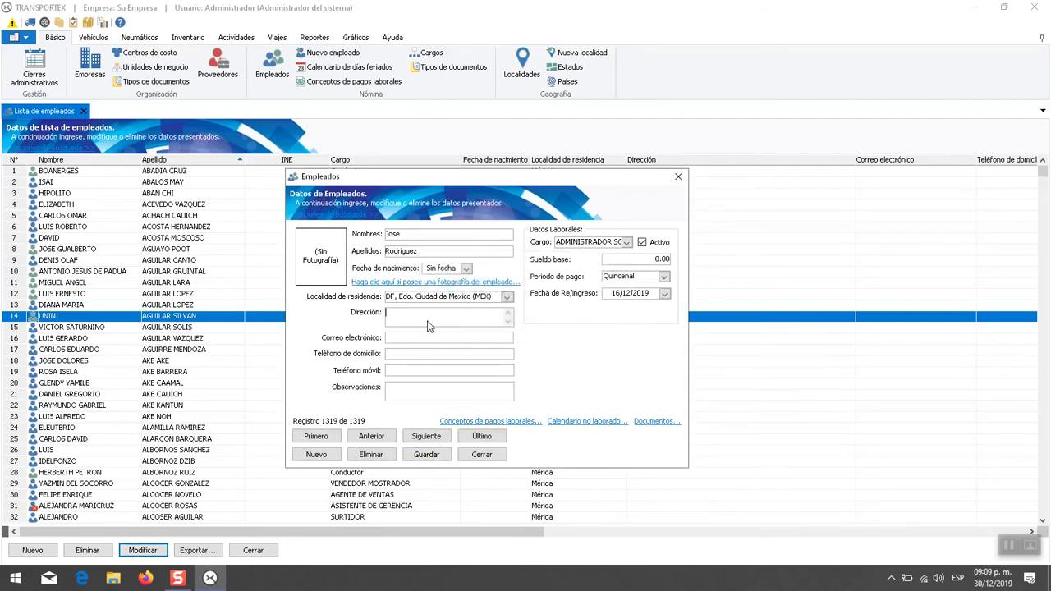
pyautogui.doubleClick(456, 255)
pyautogui.click(456, 255)
pyautogui.click(456, 244)
pyautogui.write('é')
pyautogui.click(427, 455)
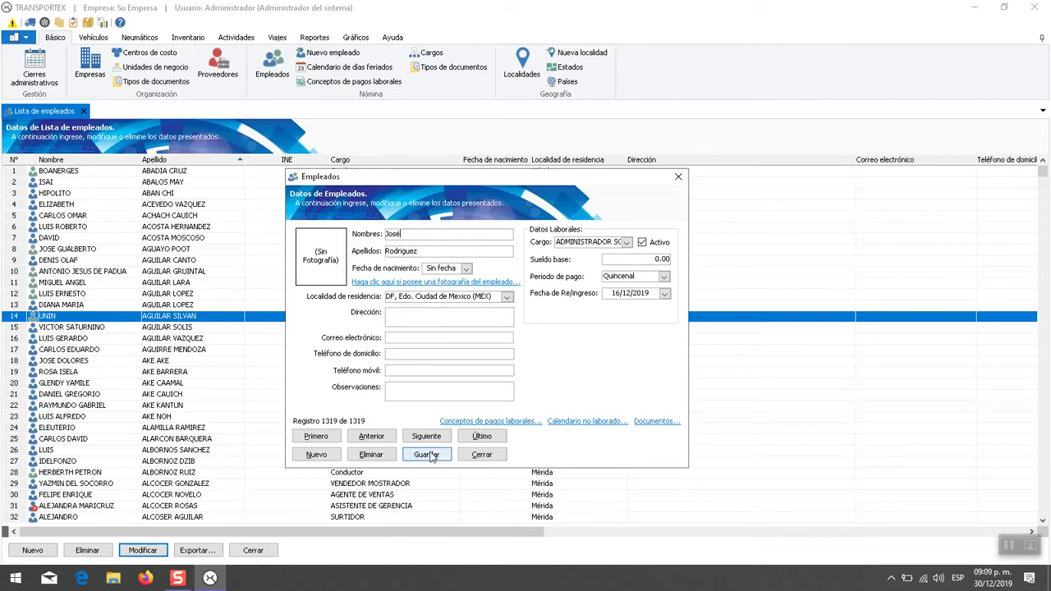
pyautogui.click(606, 331)
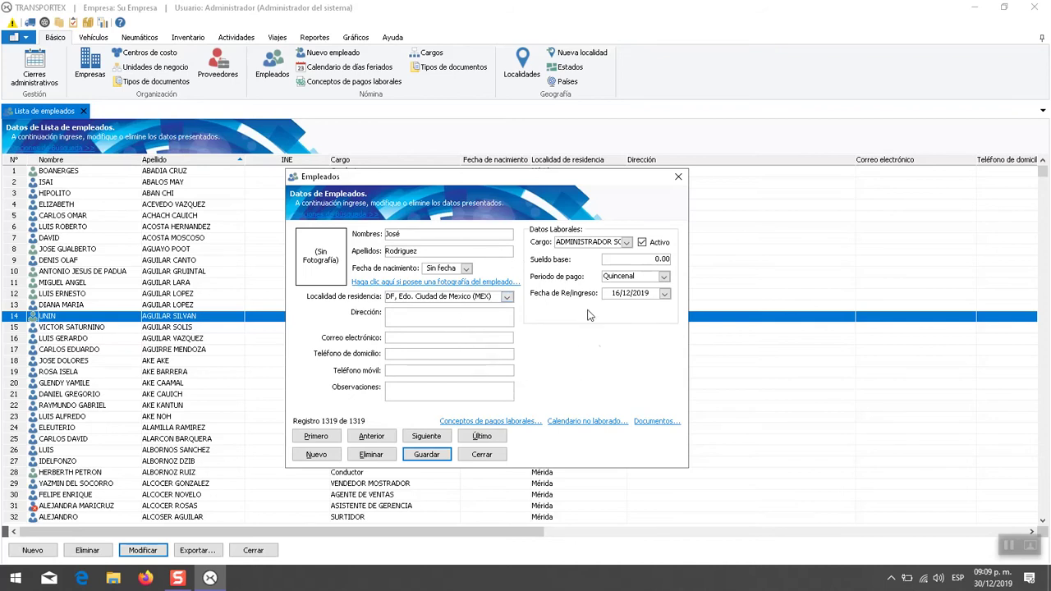
# - In Documentos, add an INE document with its number, then add a second empty document row
pyautogui.click(658, 422)
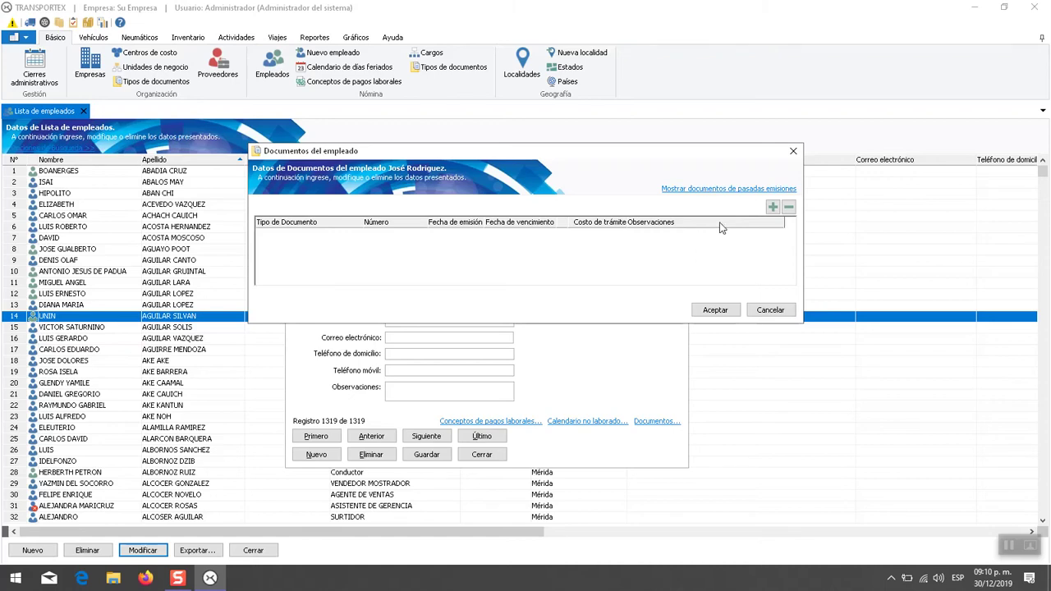
pyautogui.click(771, 208)
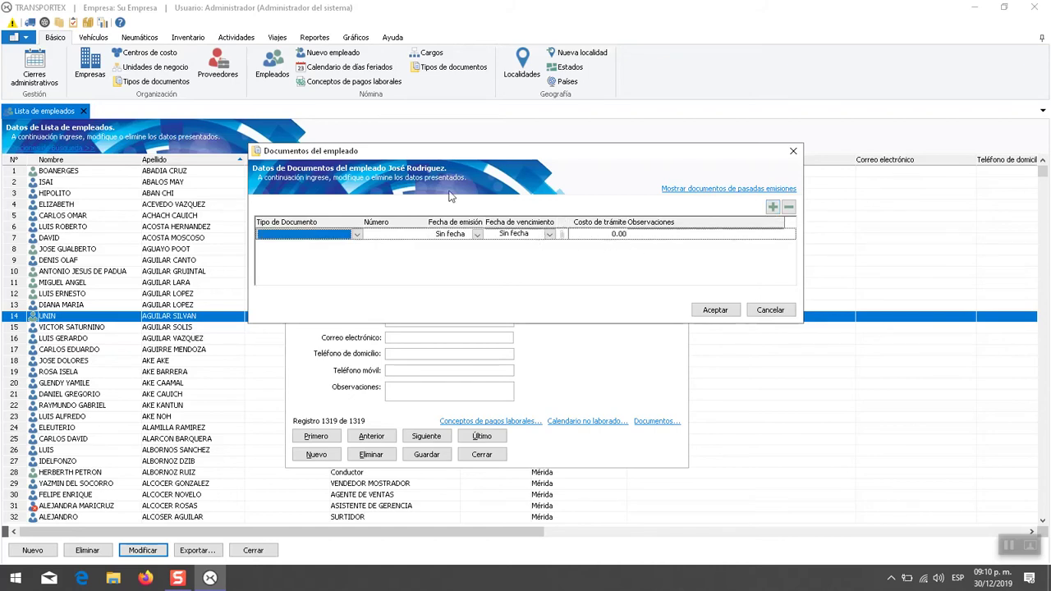
pyautogui.moveTo(429, 158); pyautogui.dragTo(473, 217)
pyautogui.click(337, 289)
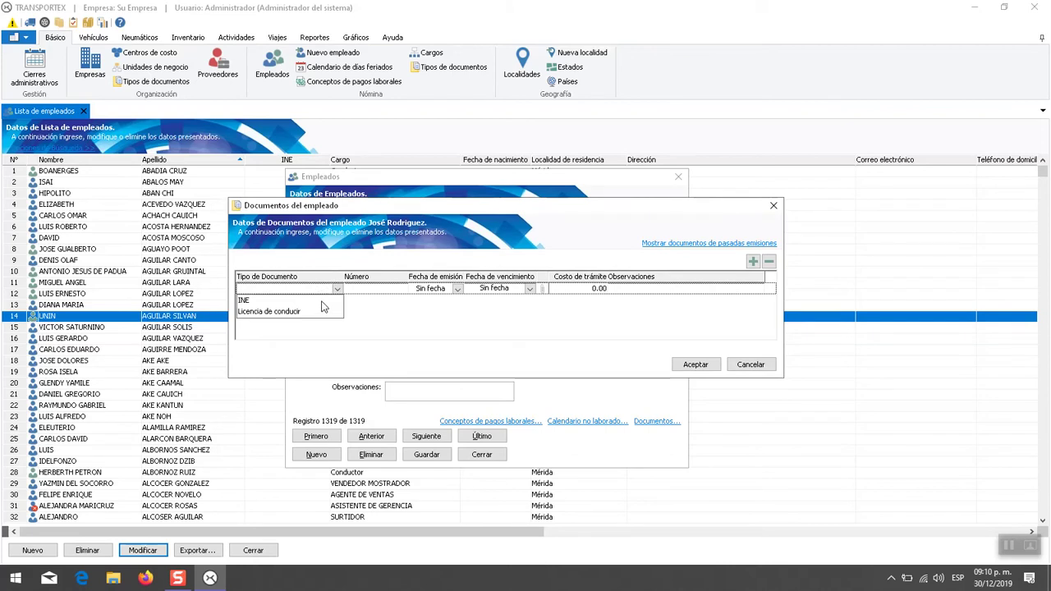
pyautogui.click(322, 301)
pyautogui.click(380, 292)
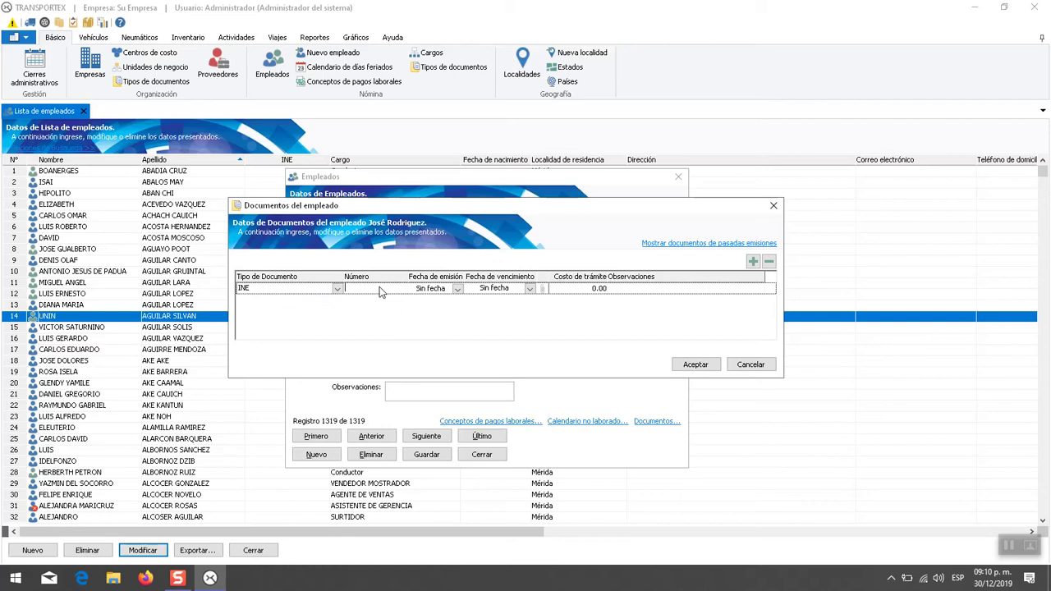
pyautogui.click(753, 262)
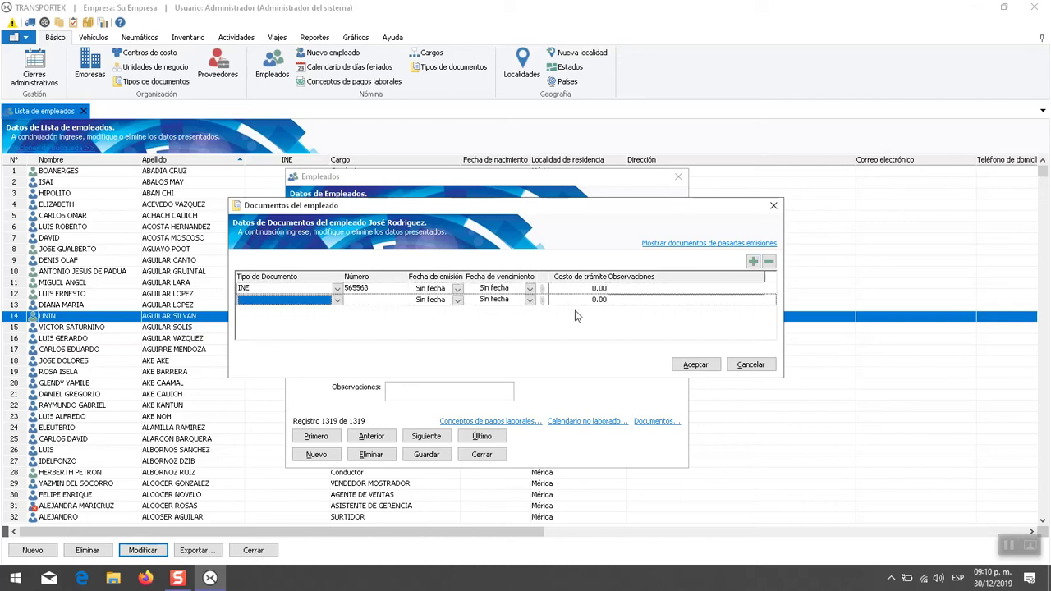
# - Set the new row to Licencia de conducir with its number, delete the INE row, and save the documents
pyautogui.click(334, 301)
pyautogui.click(306, 323)
pyautogui.click(385, 300)
pyautogui.write('34')
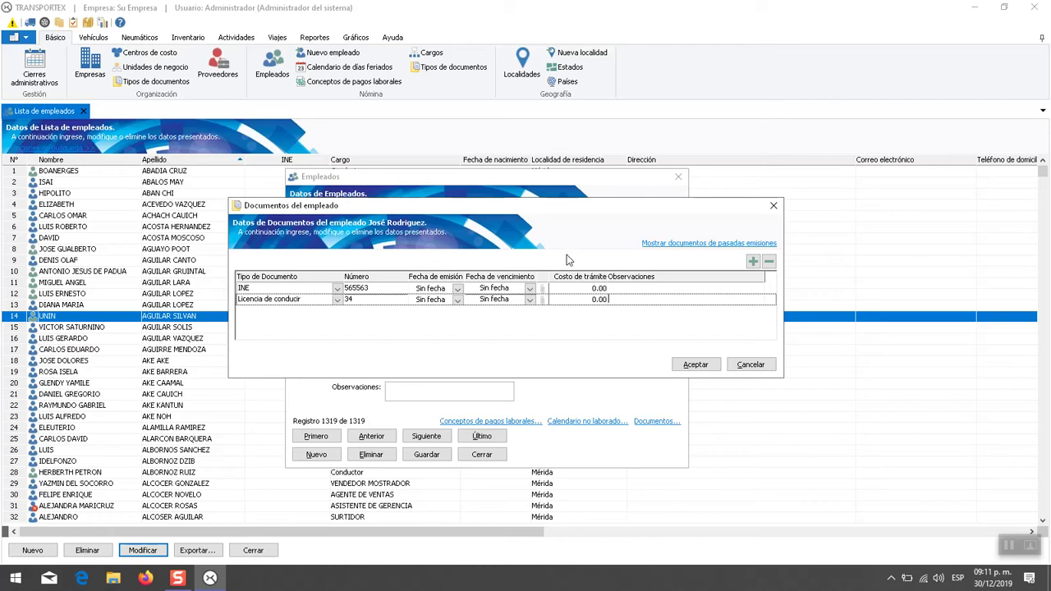
pyautogui.moveTo(586, 216); pyautogui.dragTo(574, 228)
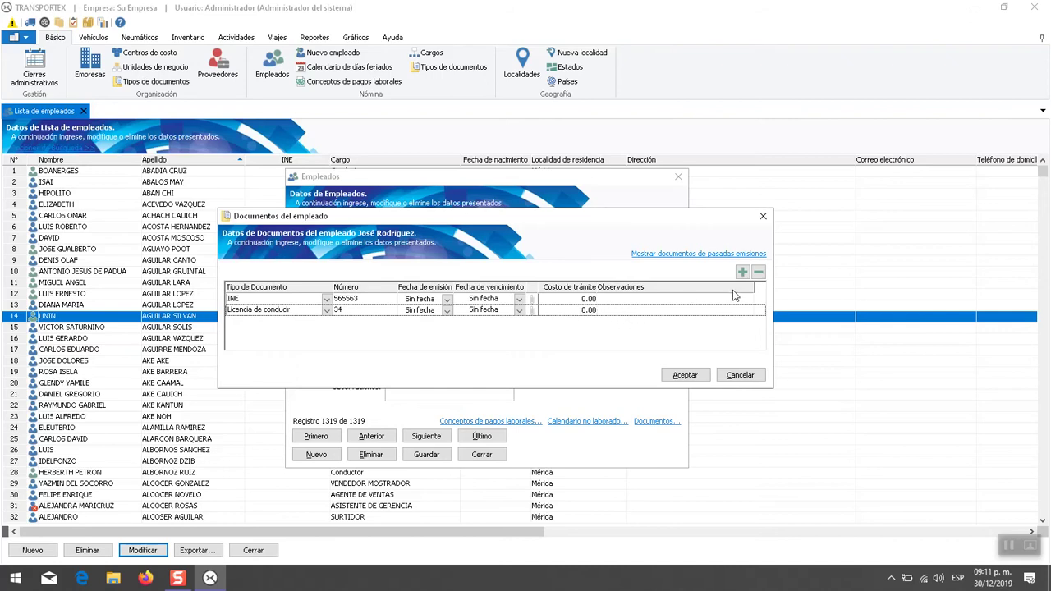
pyautogui.click(696, 299)
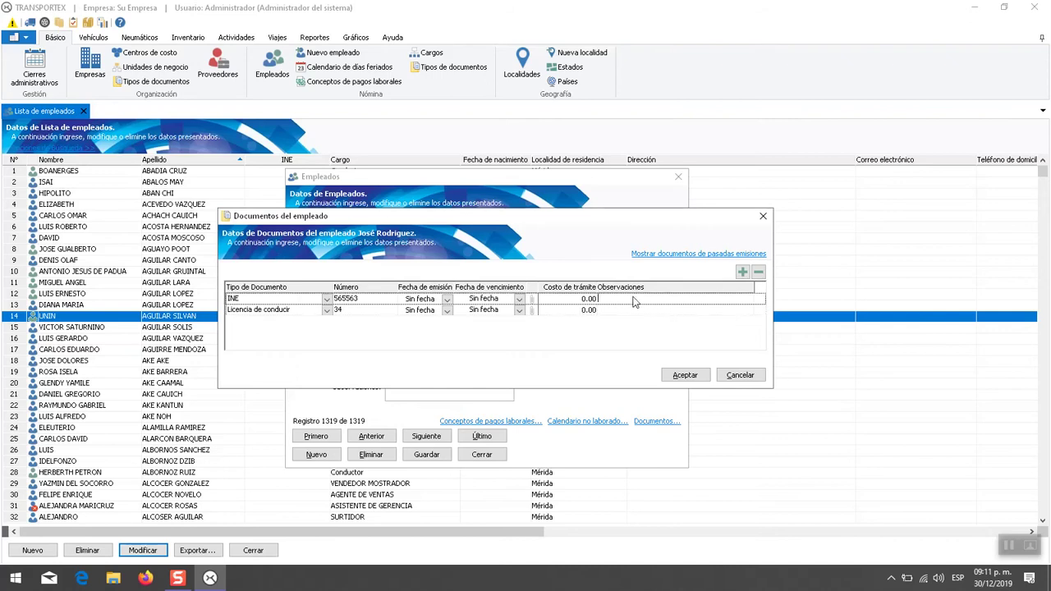
pyautogui.click(758, 274)
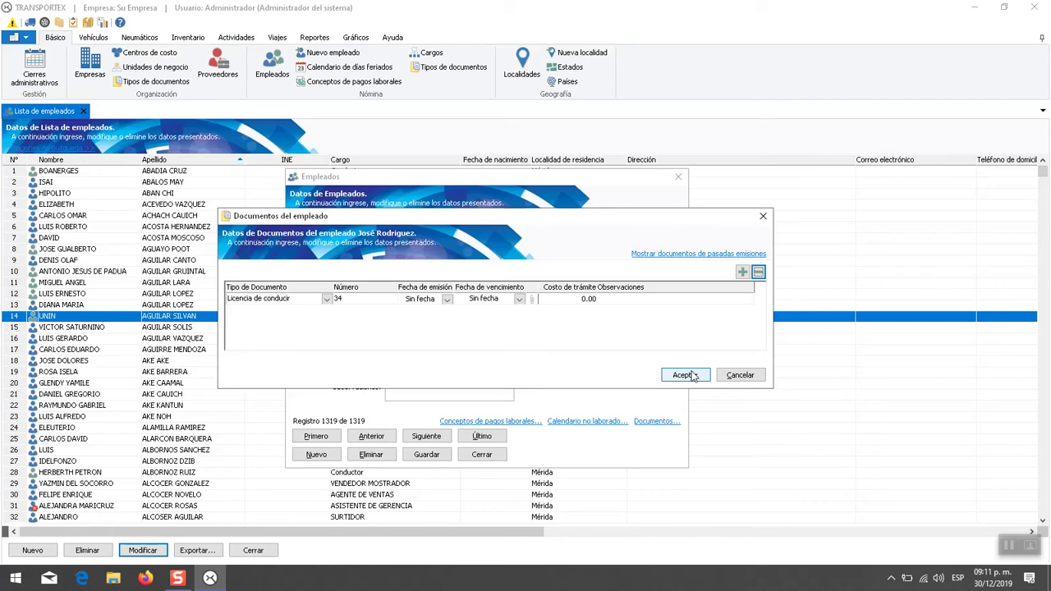
pyautogui.click(686, 376)
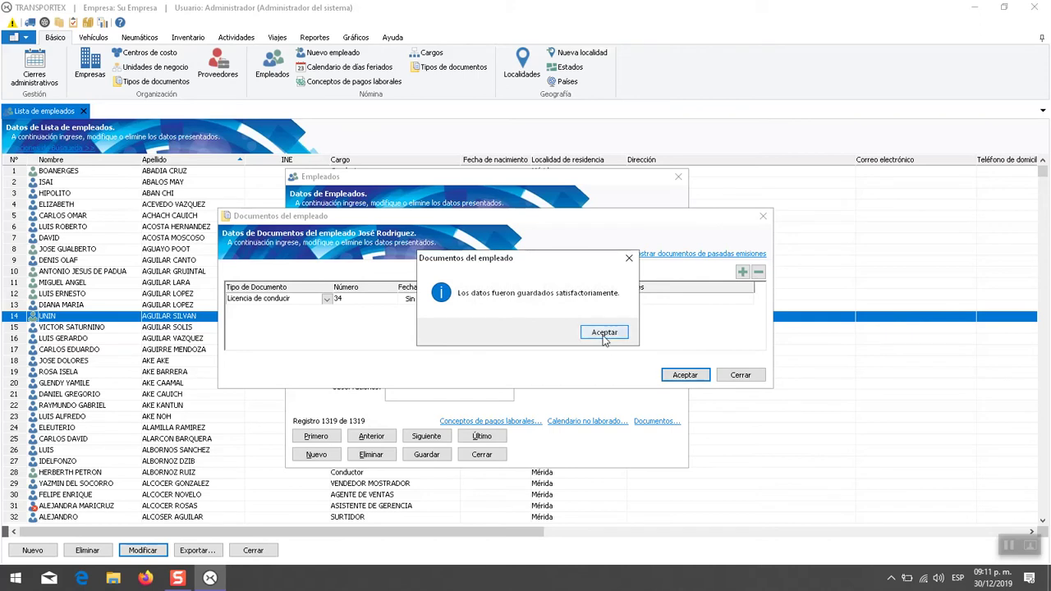
pyautogui.click(604, 332)
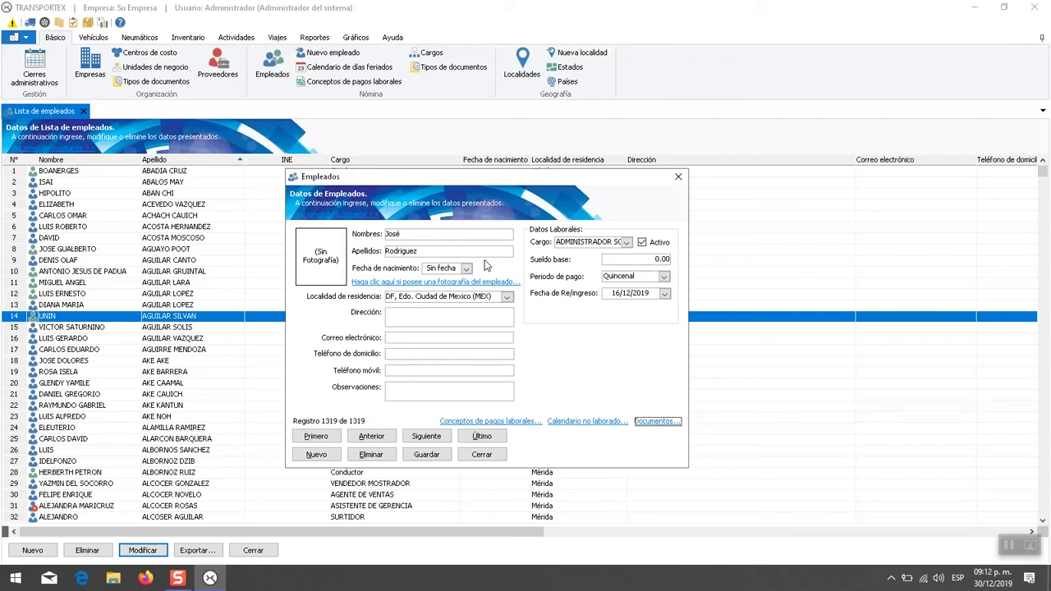
# - Recheck the saved licence document, view the previous employee's empty documents, then close the Empleados form
pyautogui.click(654, 421)
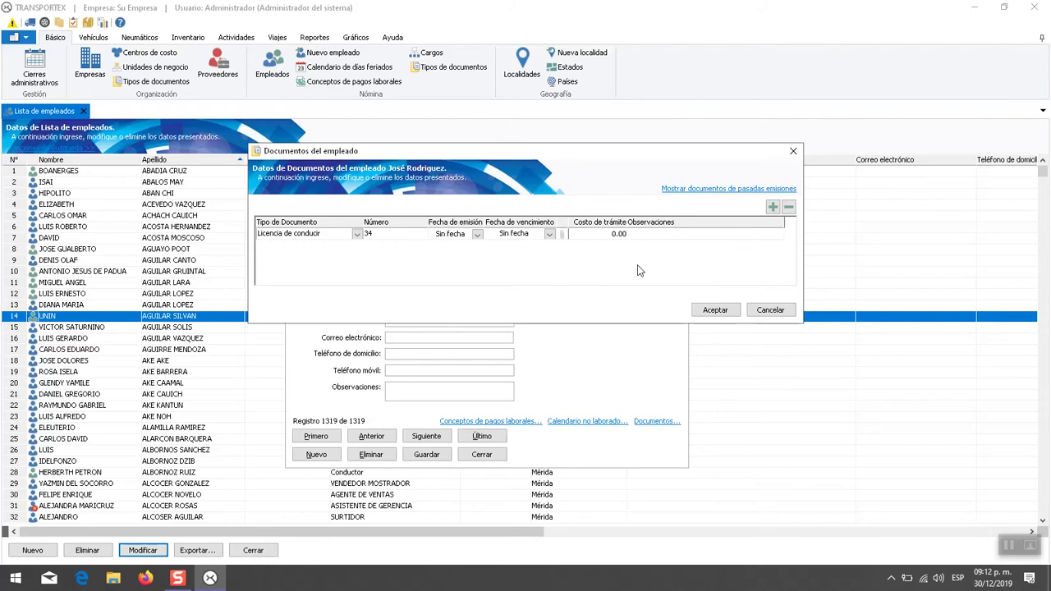
pyautogui.click(774, 311)
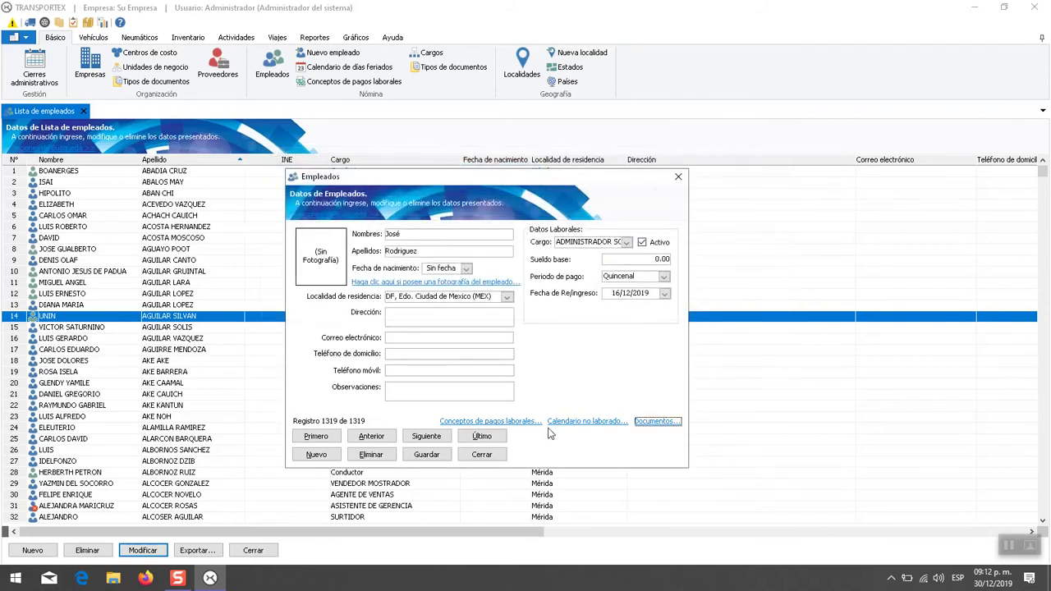
pyautogui.click(372, 436)
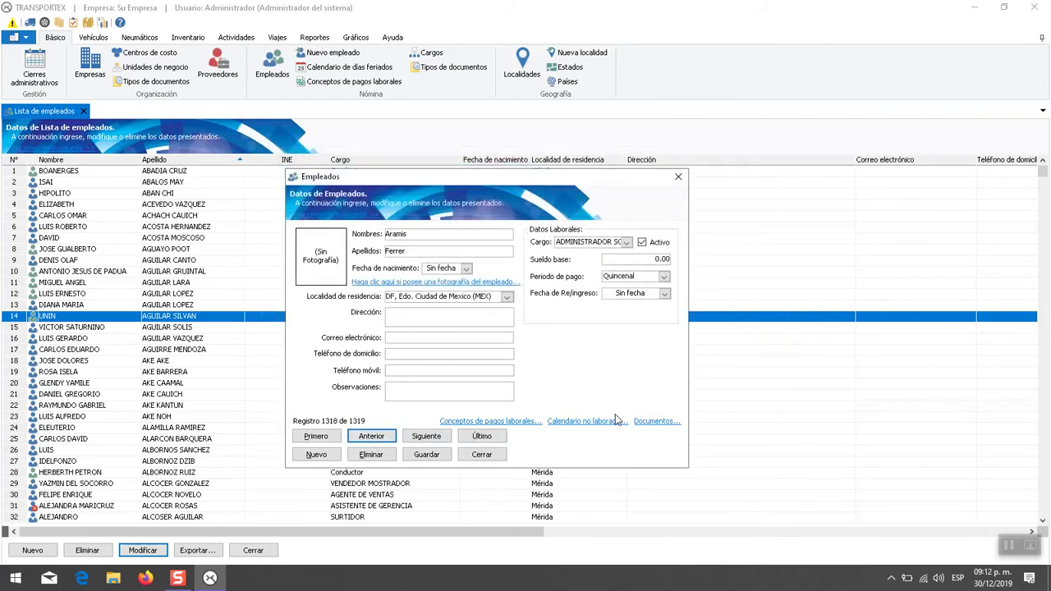
pyautogui.click(661, 424)
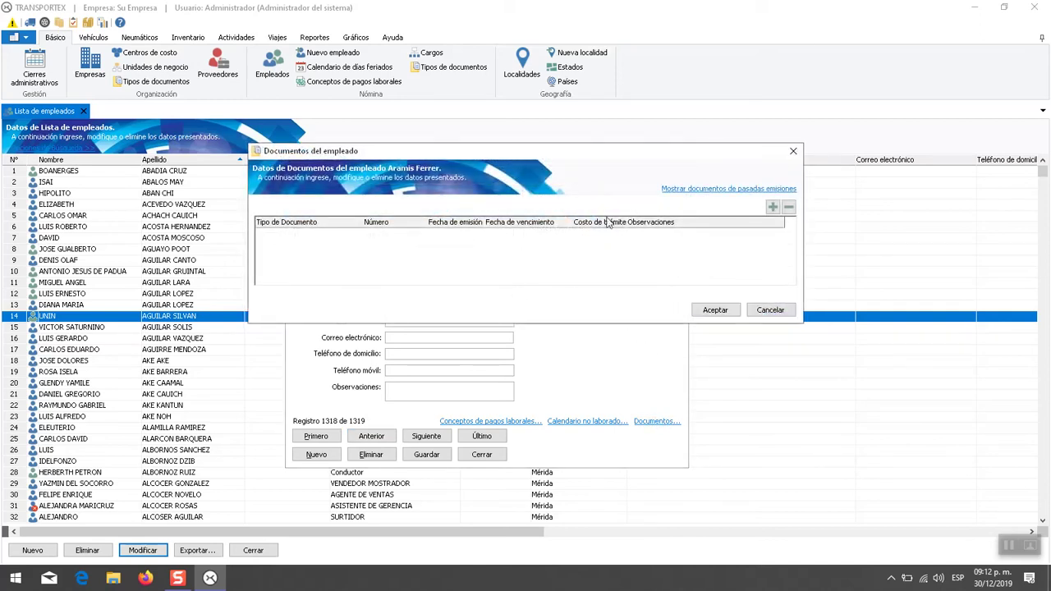
pyautogui.moveTo(584, 153); pyautogui.dragTo(560, 214)
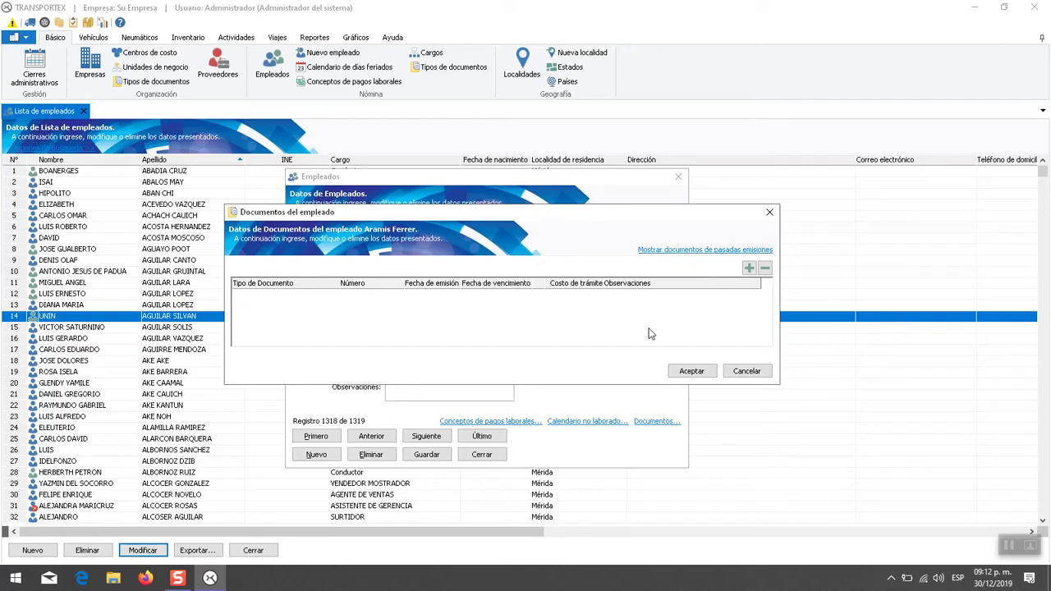
pyautogui.click(747, 371)
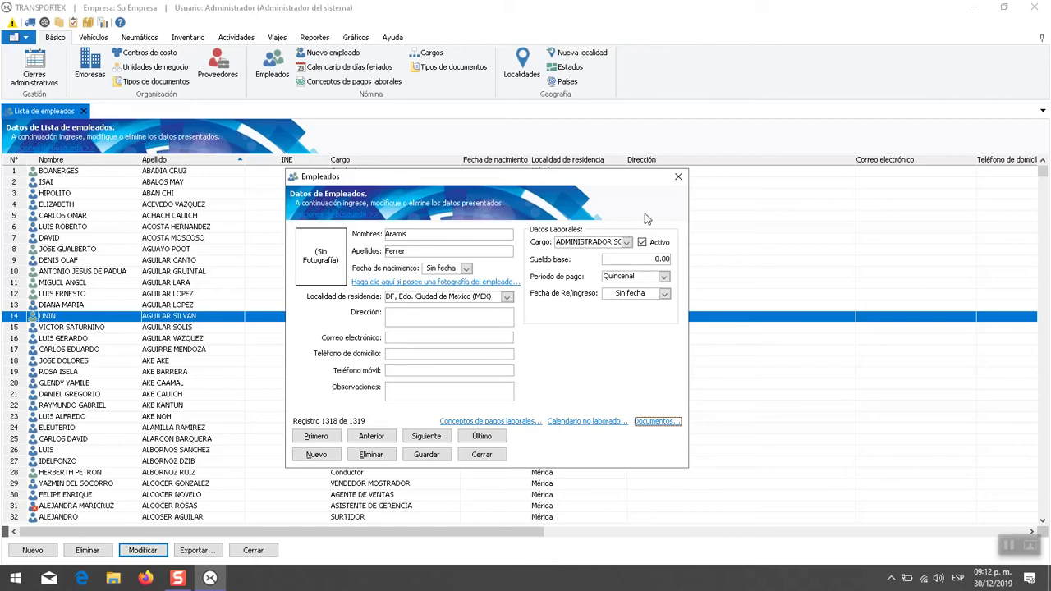
pyautogui.click(682, 182)
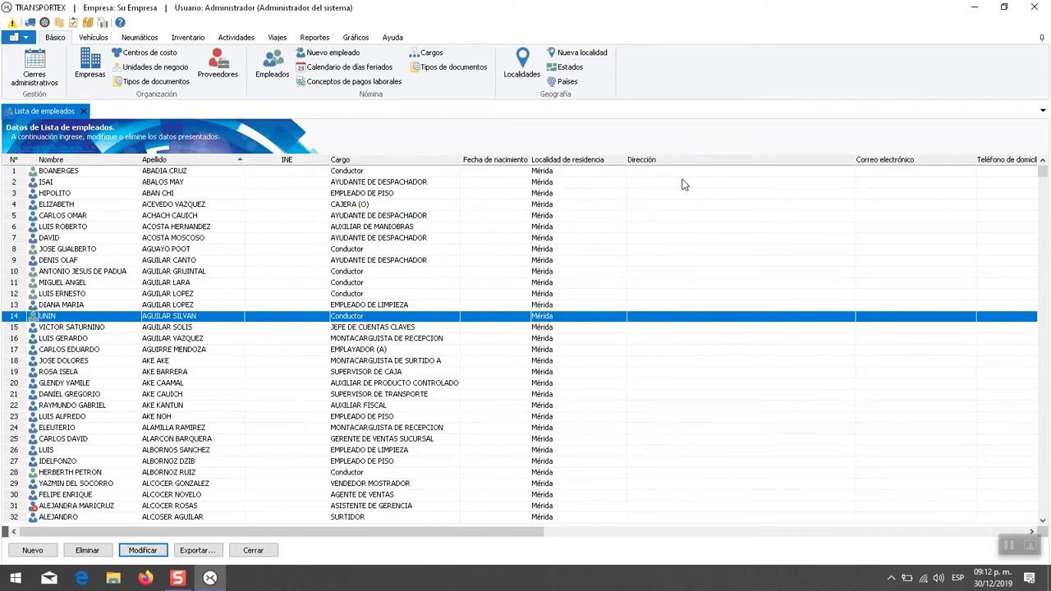
# - From Reportes, open the Lista de empresas, Lista de localidades and Lista de proveedores reports
pyautogui.click(315, 37)
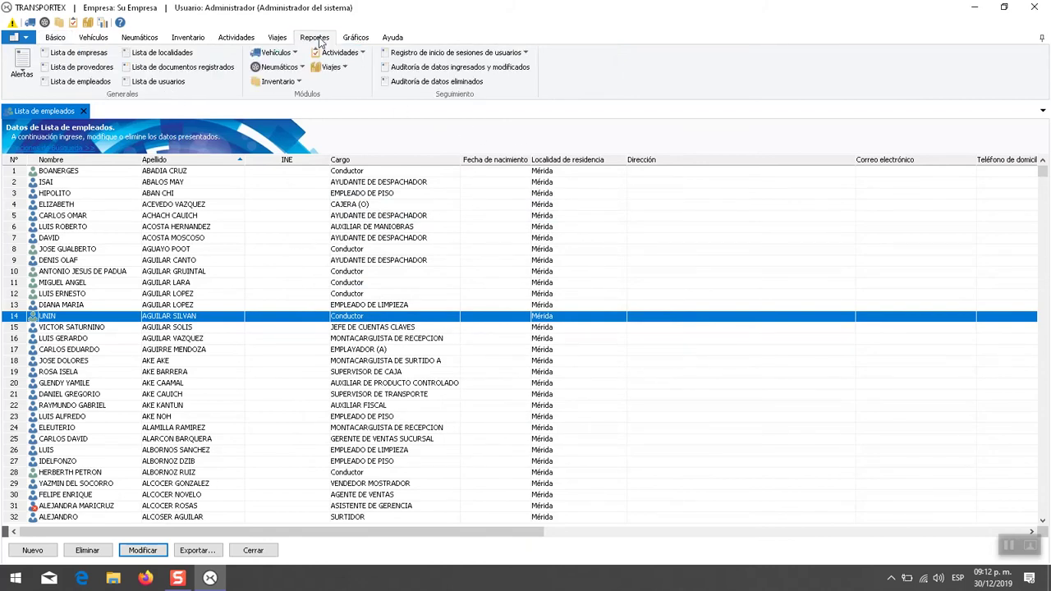
pyautogui.click(79, 53)
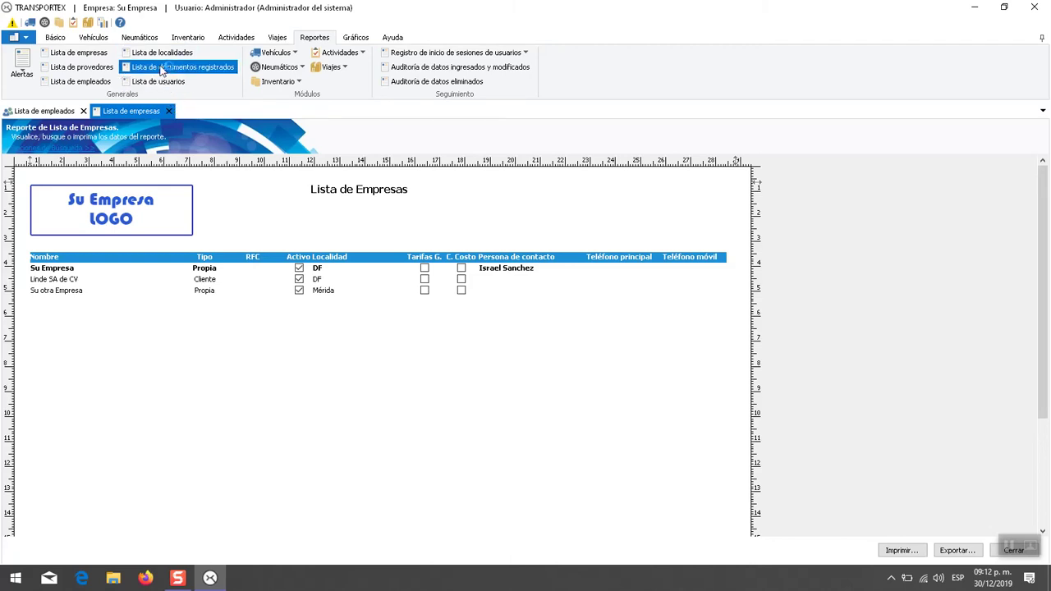
pyautogui.click(168, 53)
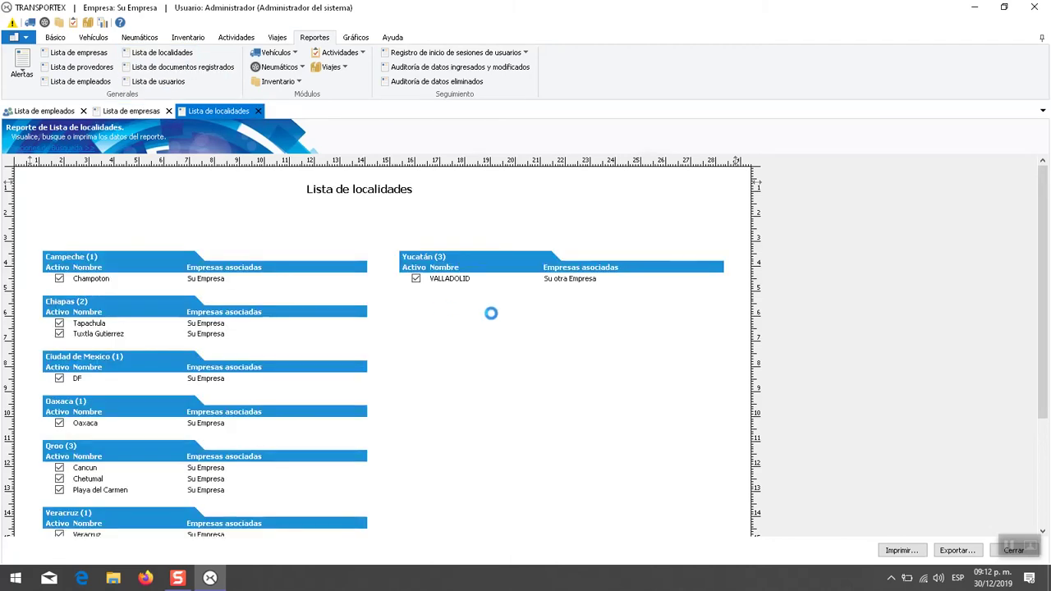
pyautogui.moveTo(1038, 185); pyautogui.dragTo(911, 202)
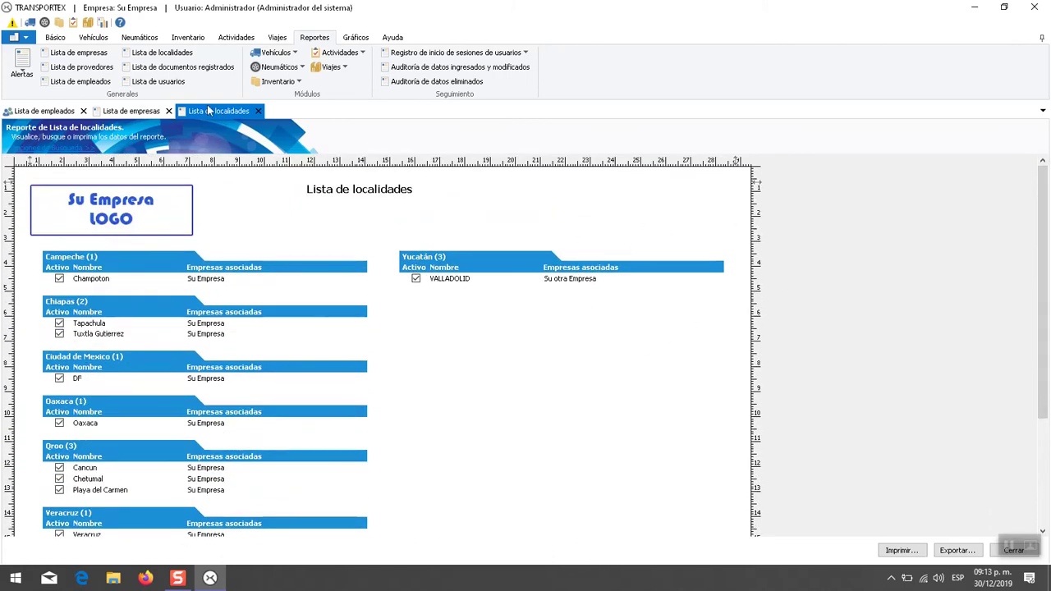
pyautogui.click(82, 66)
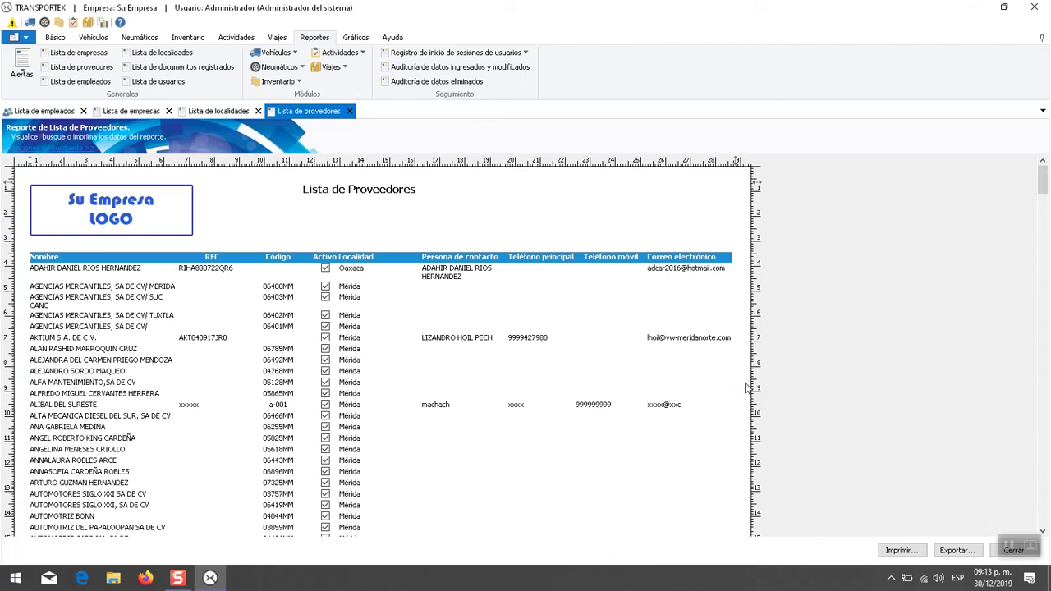
# - Preview the supplier report's Imprimir and Exportar dialogs, closing each without printing or exporting
pyautogui.click(899, 551)
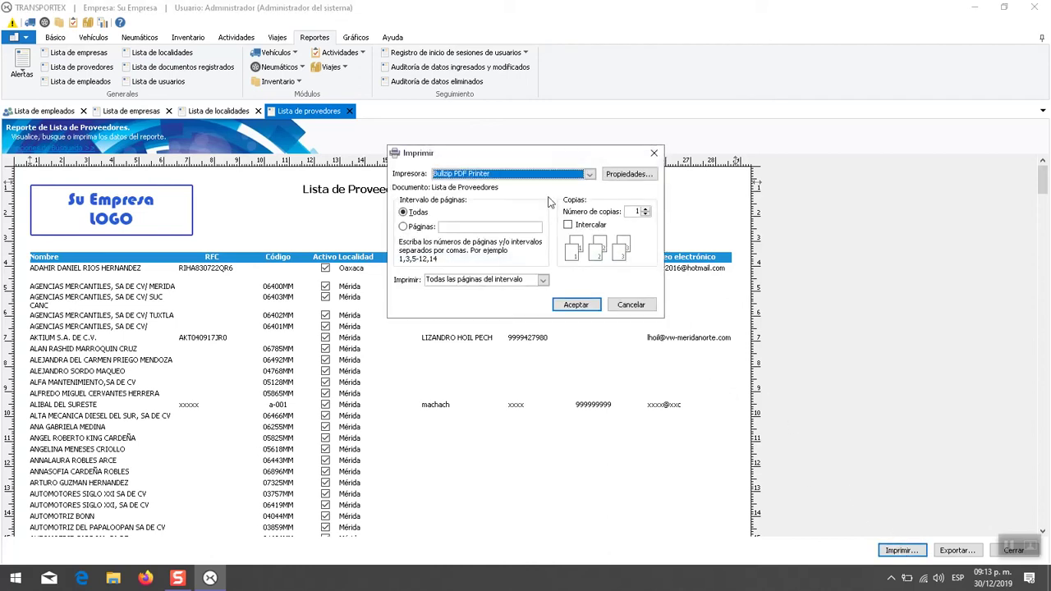
pyautogui.click(630, 305)
pyautogui.click(957, 551)
pyautogui.moveTo(242, 30); pyautogui.dragTo(538, 214)
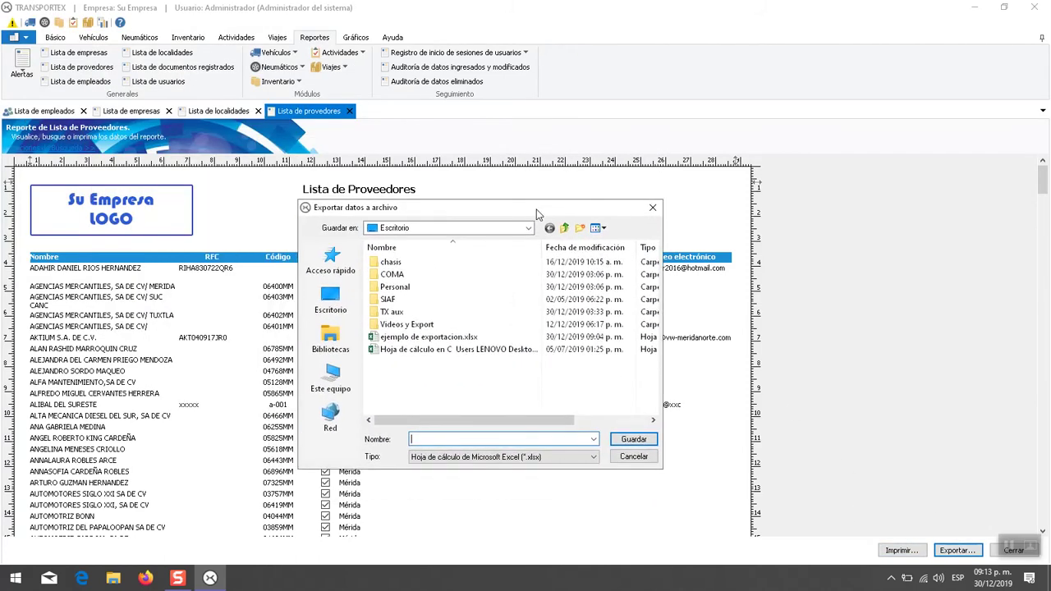
pyautogui.click(653, 207)
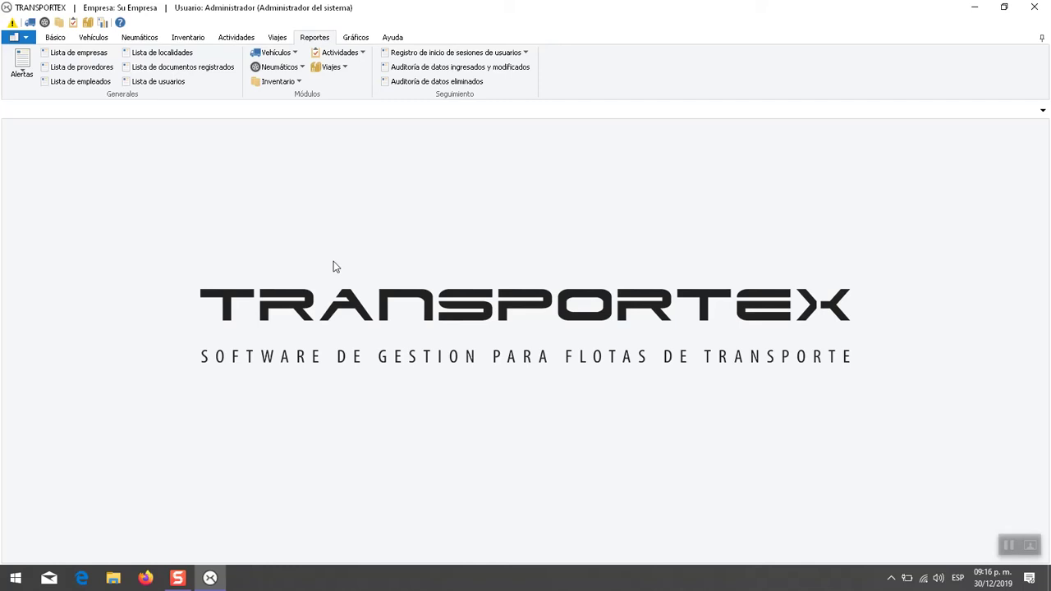
# - Open the employee document types catalogue from the basic catalogues and reposition its window
pyautogui.click(55, 37)
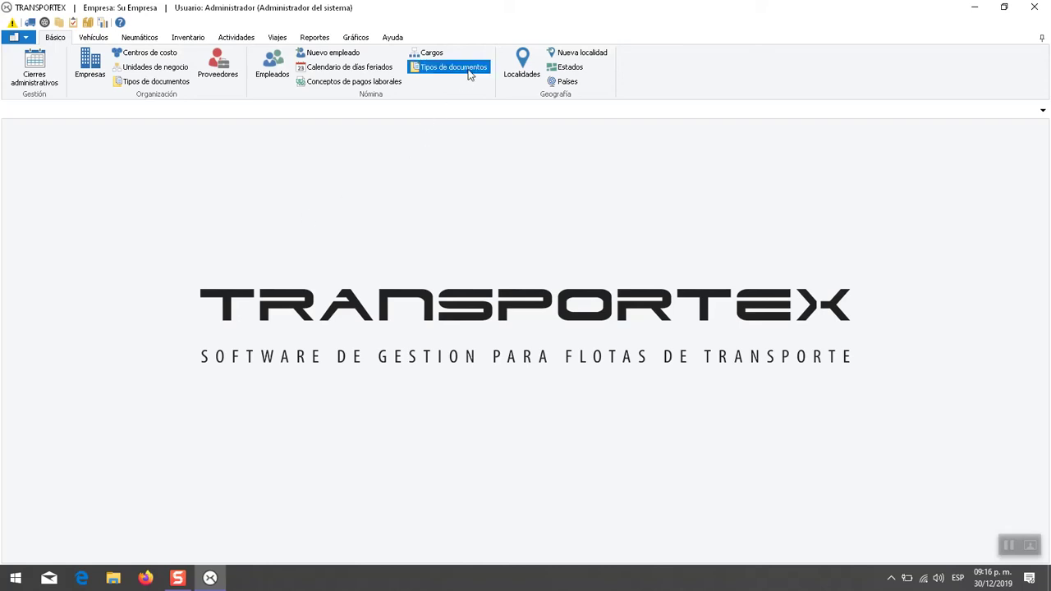
pyautogui.click(471, 74)
pyautogui.moveTo(482, 142); pyautogui.dragTo(481, 170)
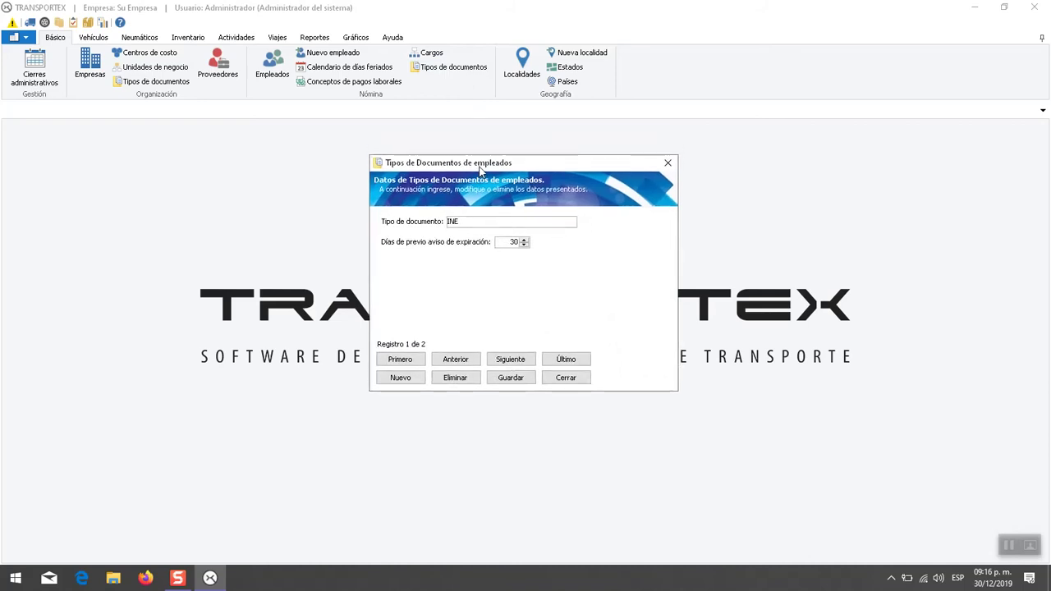
pyautogui.moveTo(564, 161); pyautogui.dragTo(526, 191)
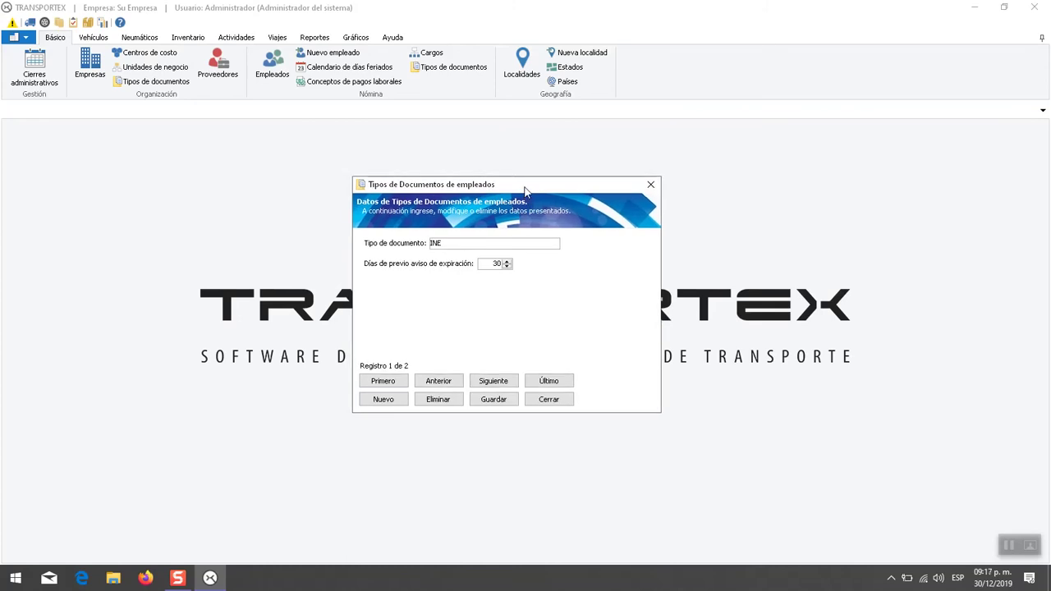
# - Add document types 'Cedula' and 'otro tipo', then start a blank fifth record
pyautogui.click(384, 399)
pyautogui.write('Cedula')
pyautogui.click(386, 398)
pyautogui.write('otro tipo')
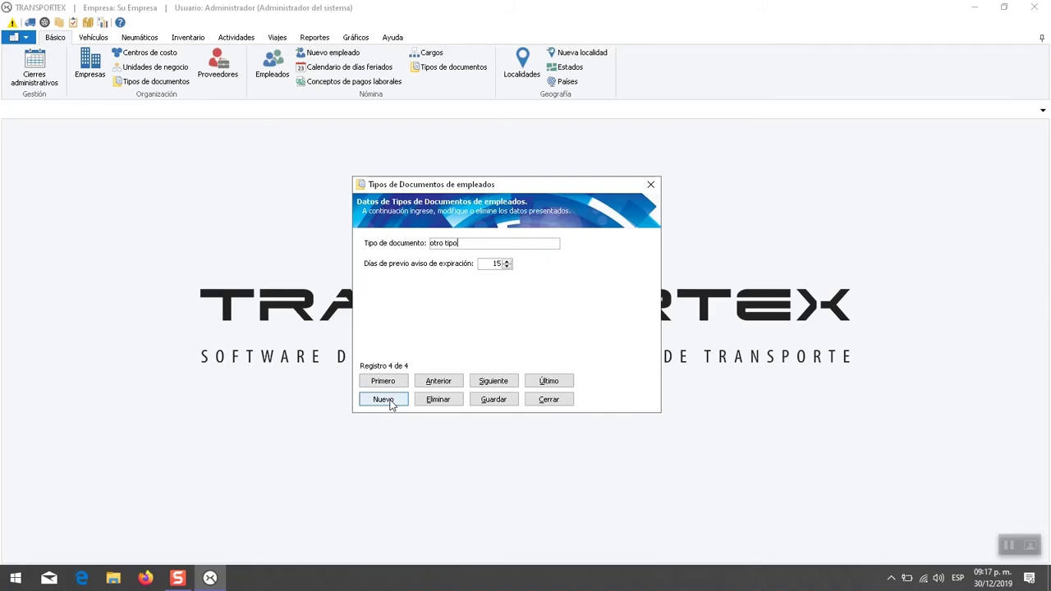
pyautogui.click(390, 400)
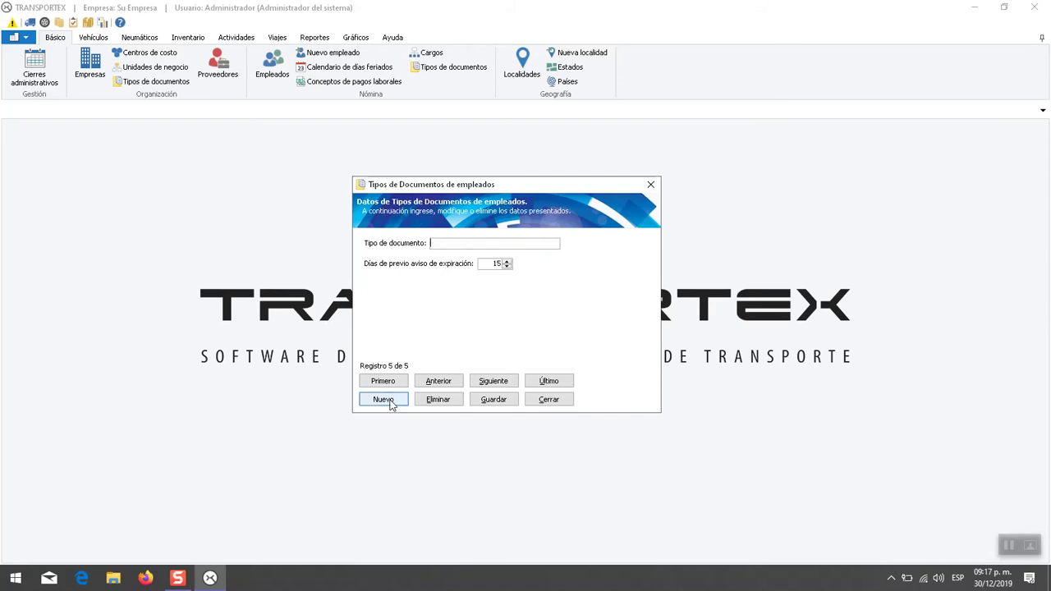
# - Save the fifth document type as 'Último registro', then step back two records to Cedula
pyautogui.click(491, 245)
pyautogui.write('Último ')
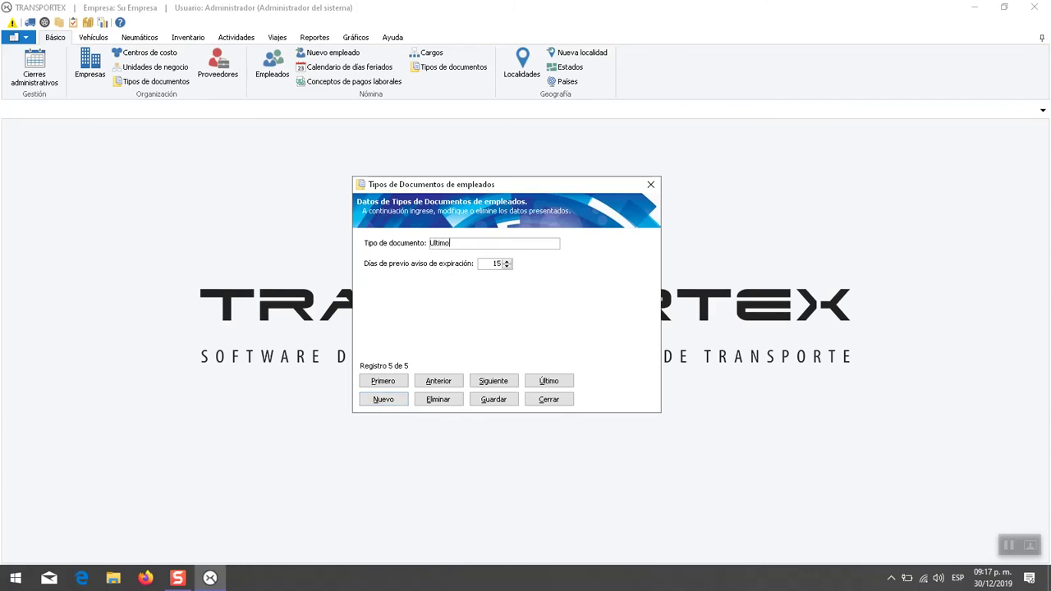
pyautogui.write('registro')
pyautogui.click(486, 399)
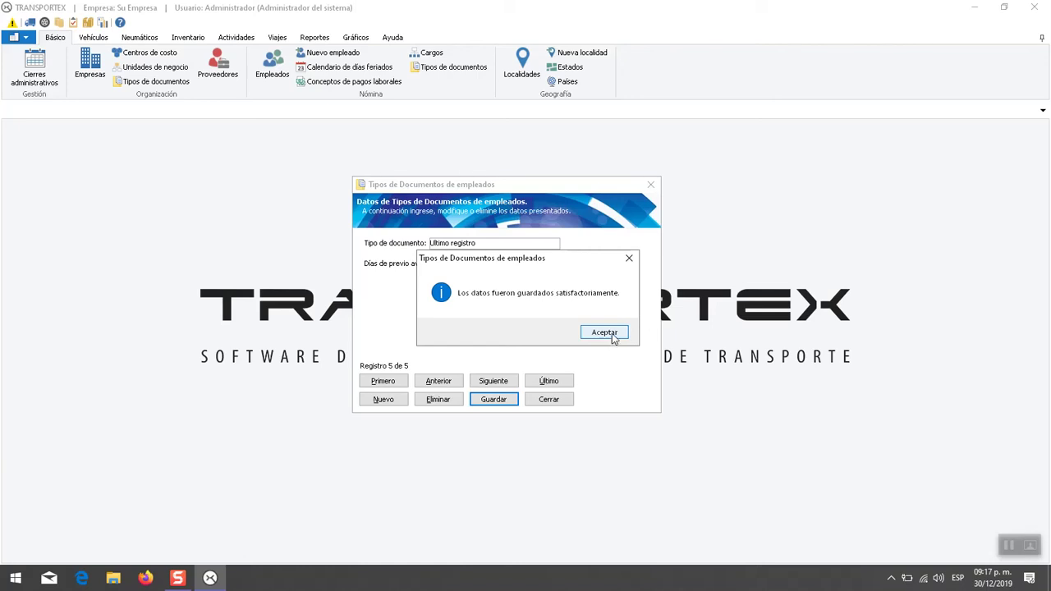
pyautogui.click(612, 334)
pyautogui.click(444, 385)
pyautogui.click(444, 385)
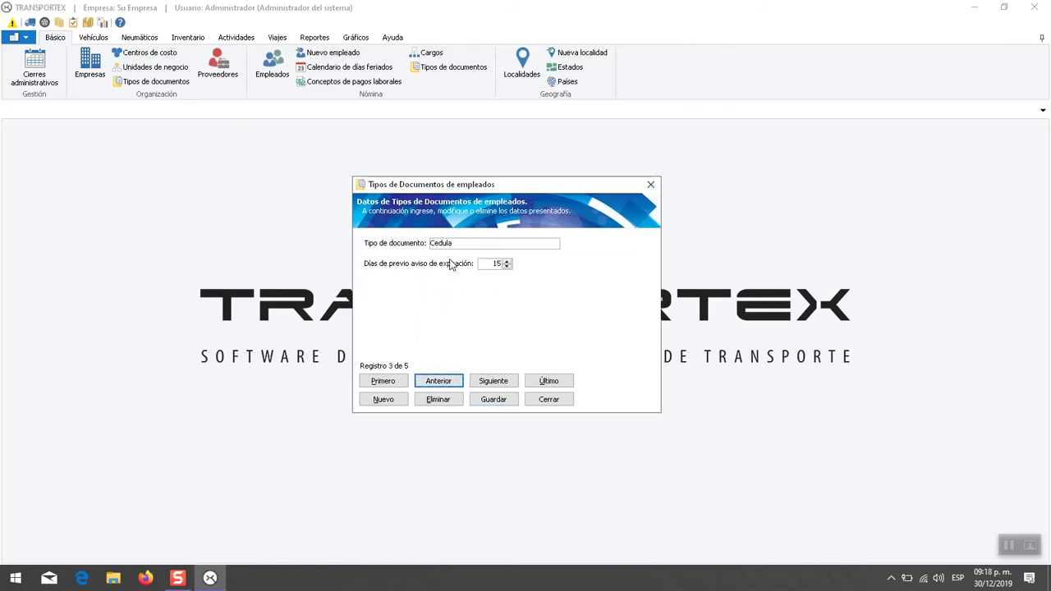
# - Reopen the document types list and browse forward to the last record, Último registro
pyautogui.click(442, 382)
pyautogui.click(548, 400)
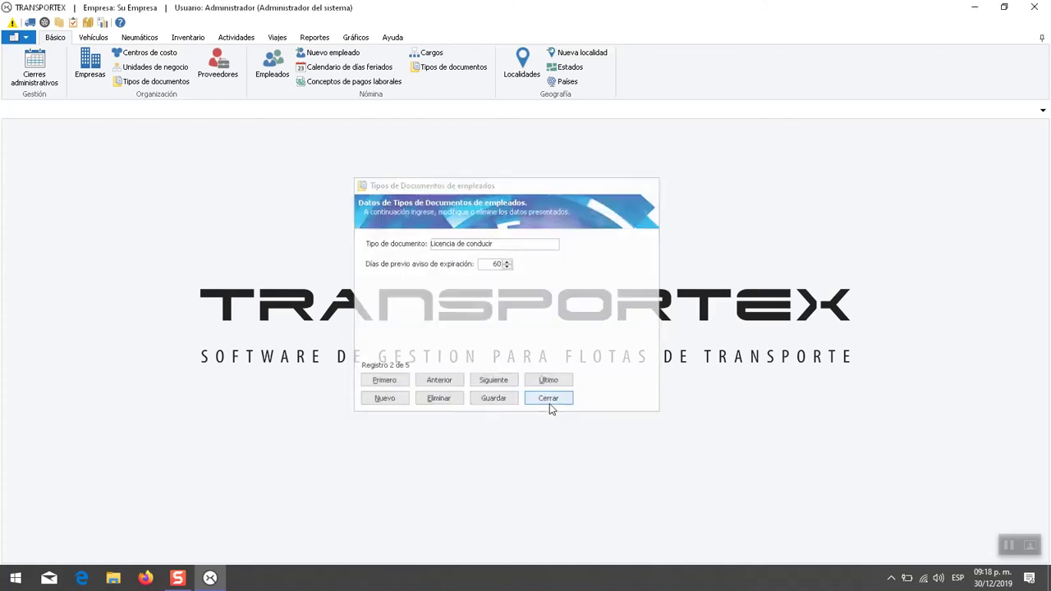
pyautogui.click(459, 69)
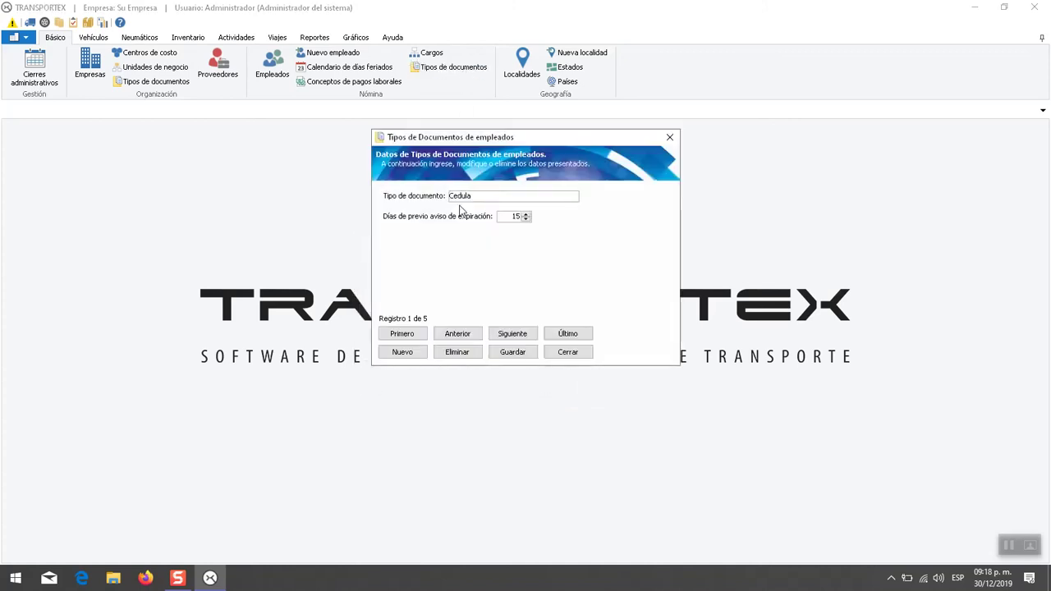
pyautogui.click(524, 336)
pyautogui.click(525, 338)
pyautogui.click(525, 338)
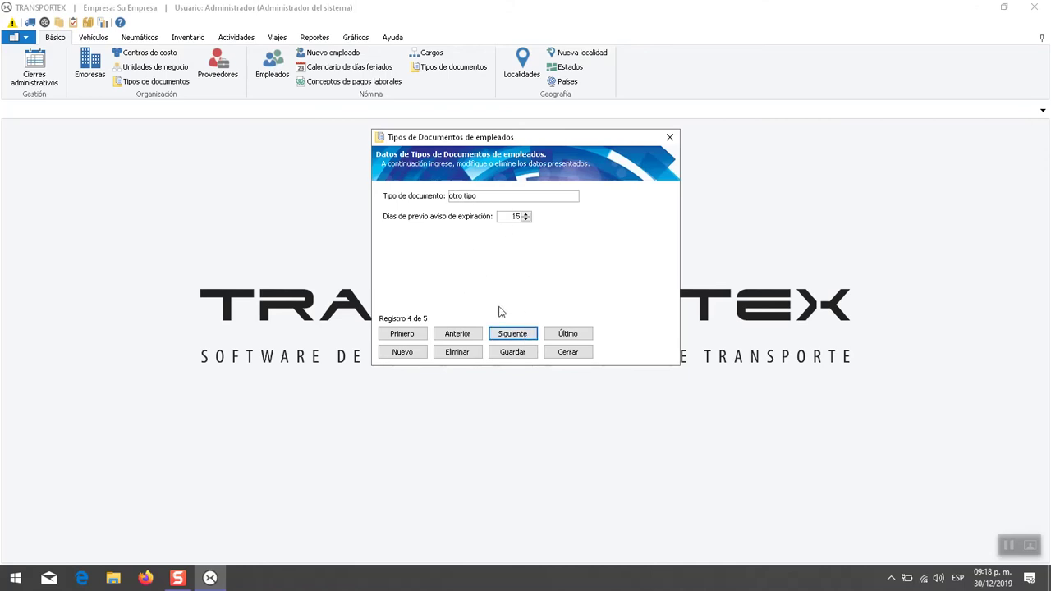
pyautogui.click(511, 338)
pyautogui.moveTo(543, 138); pyautogui.dragTo(524, 174)
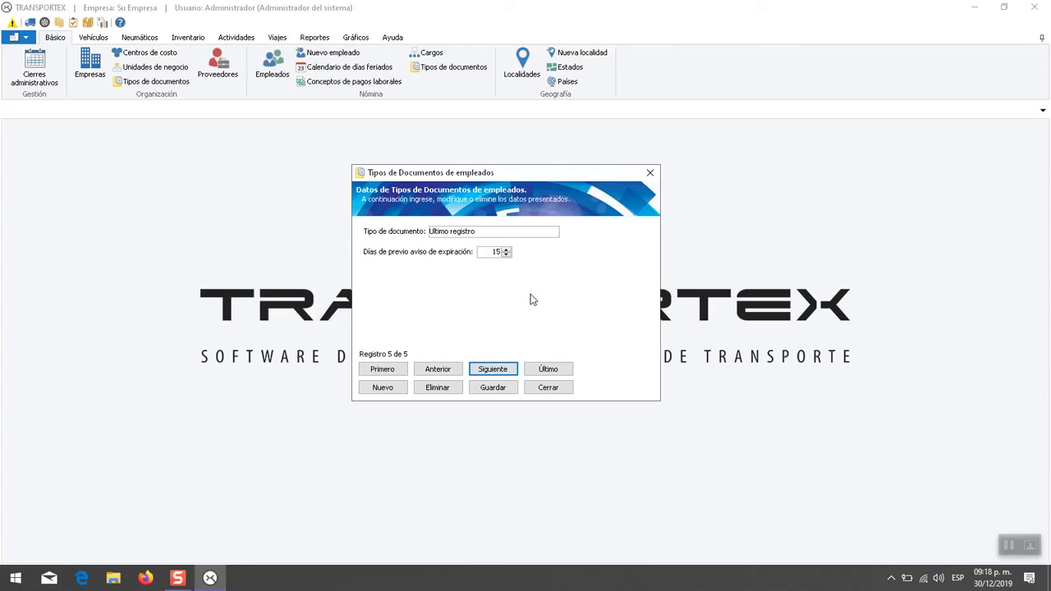
# - Append 'editar' to Último registro, then close the window without saving the change
pyautogui.click(456, 234)
pyautogui.click(481, 237)
pyautogui.write('editar')
pyautogui.click(435, 371)
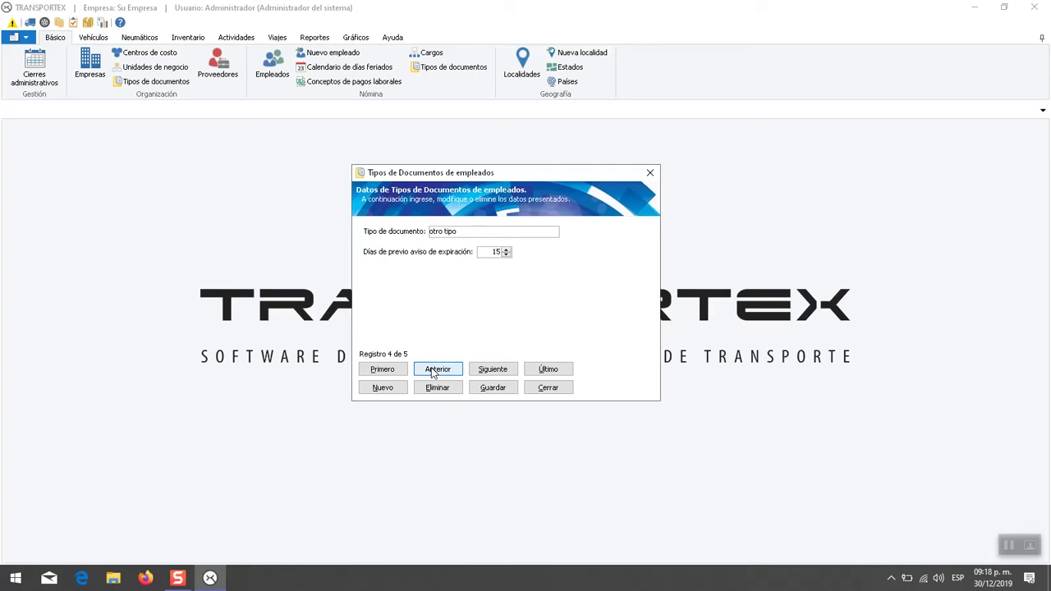
pyautogui.click(486, 371)
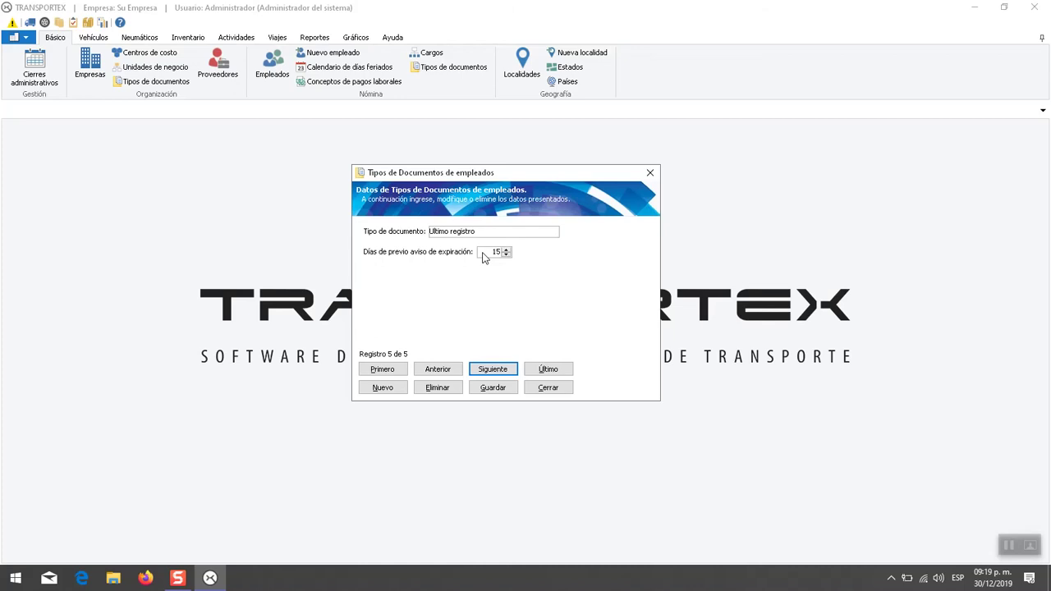
pyautogui.click(648, 175)
pyautogui.click(569, 336)
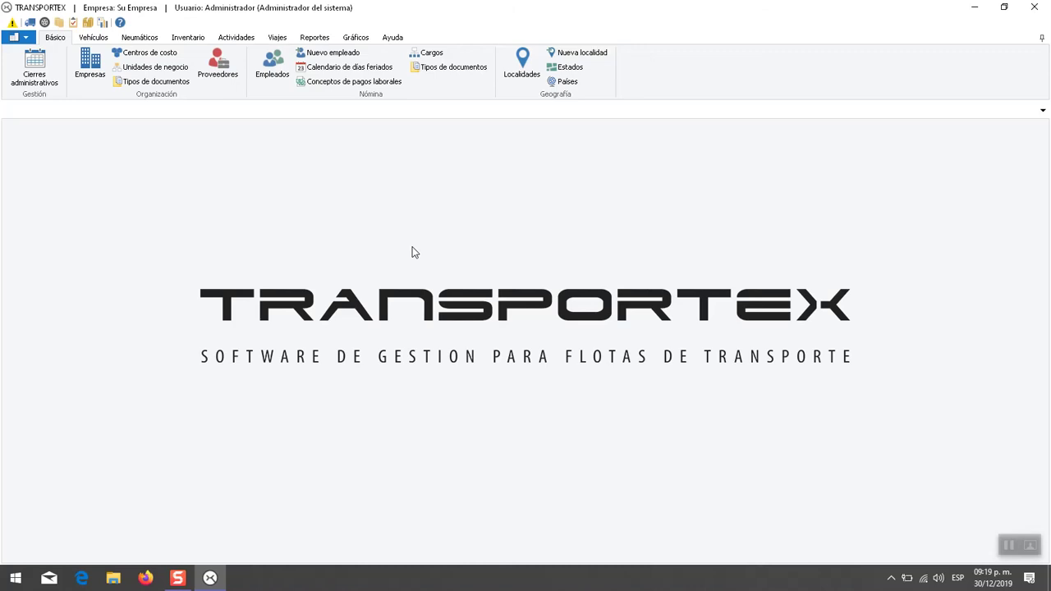
# - Open the employee list and the eighth employee's record in the Empleados form
pyautogui.click(274, 72)
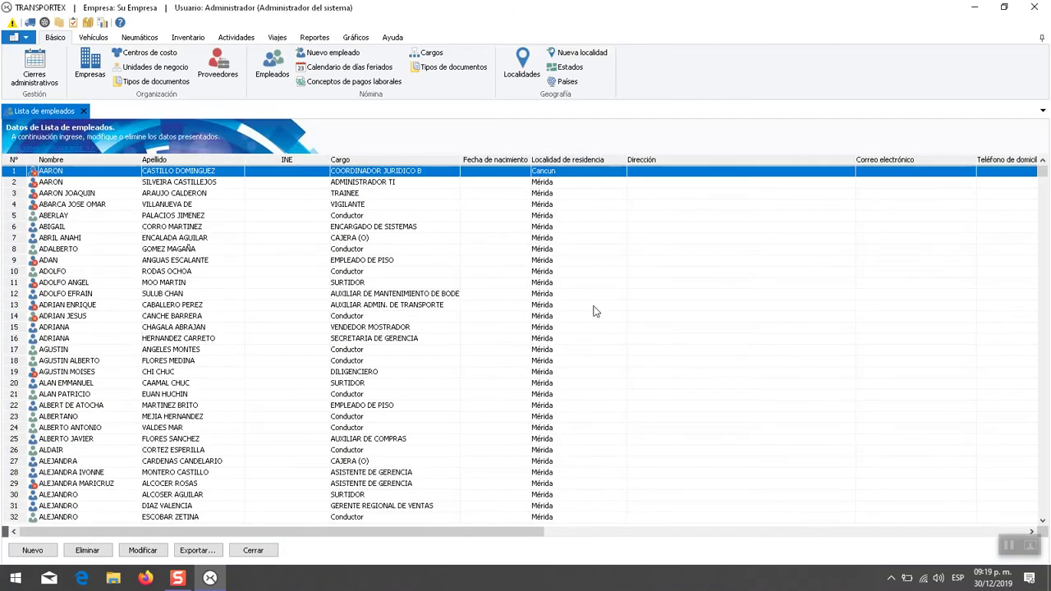
pyautogui.click(535, 249)
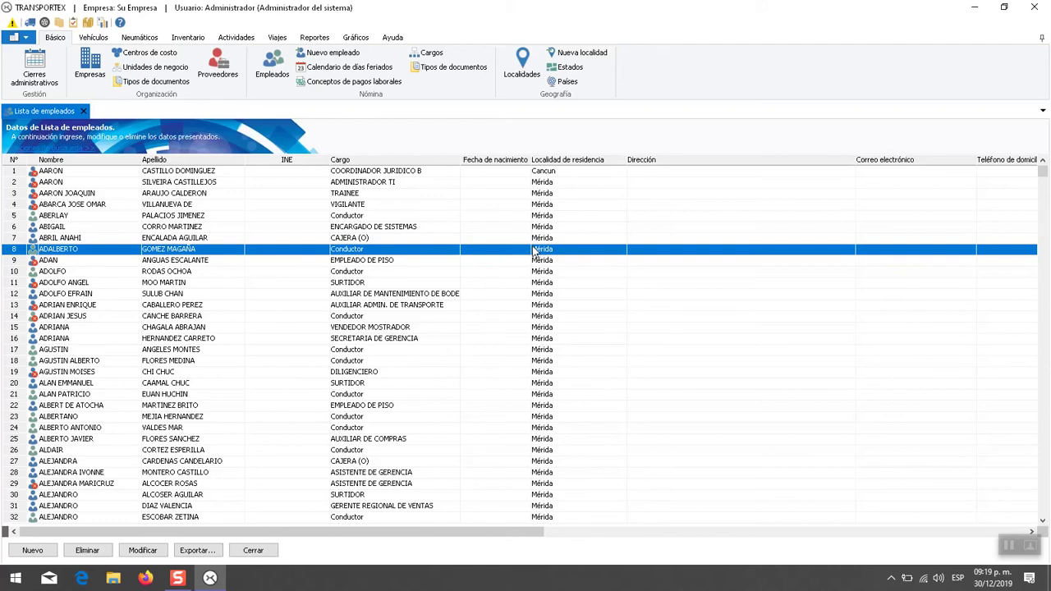
pyautogui.doubleClick(532, 251)
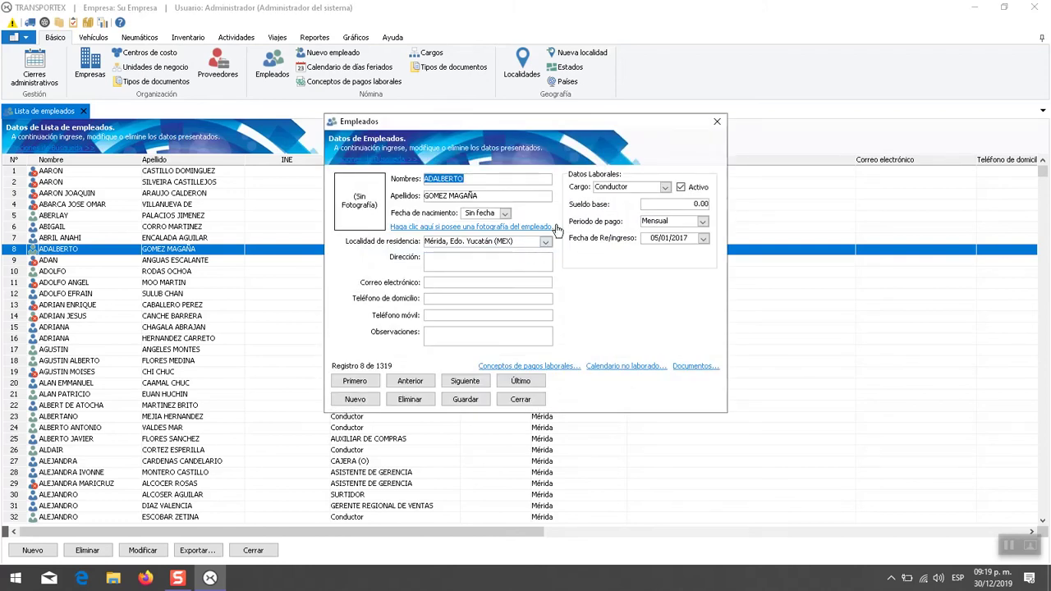
pyautogui.moveTo(551, 126); pyautogui.dragTo(550, 173)
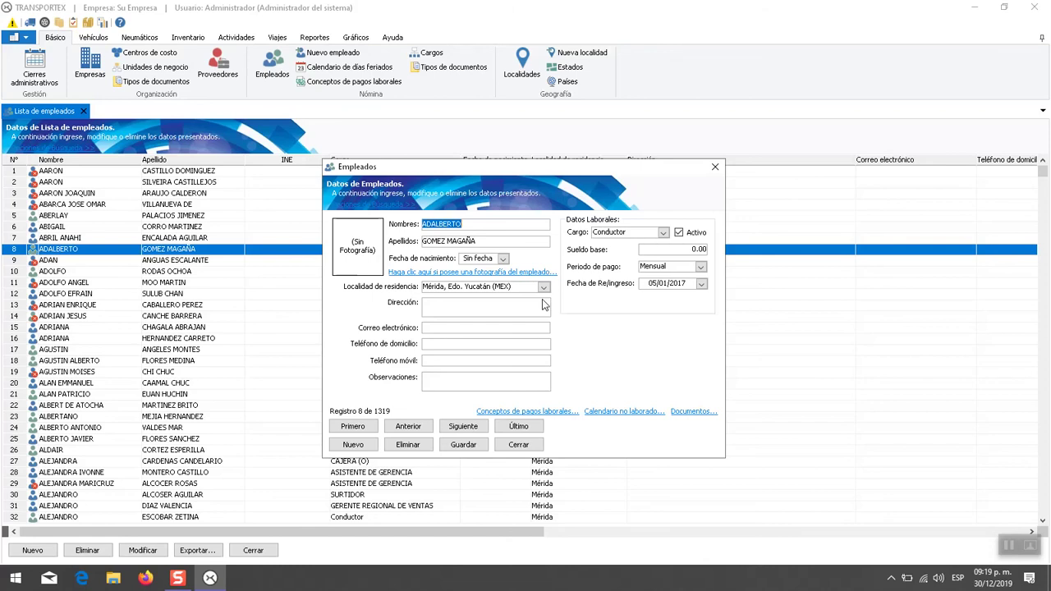
# - Replace the employee's names with 'Nuevo' in Nombres and 'Registro' in Apellidos
pyautogui.write('Nuevo')
pyautogui.press('Tab')
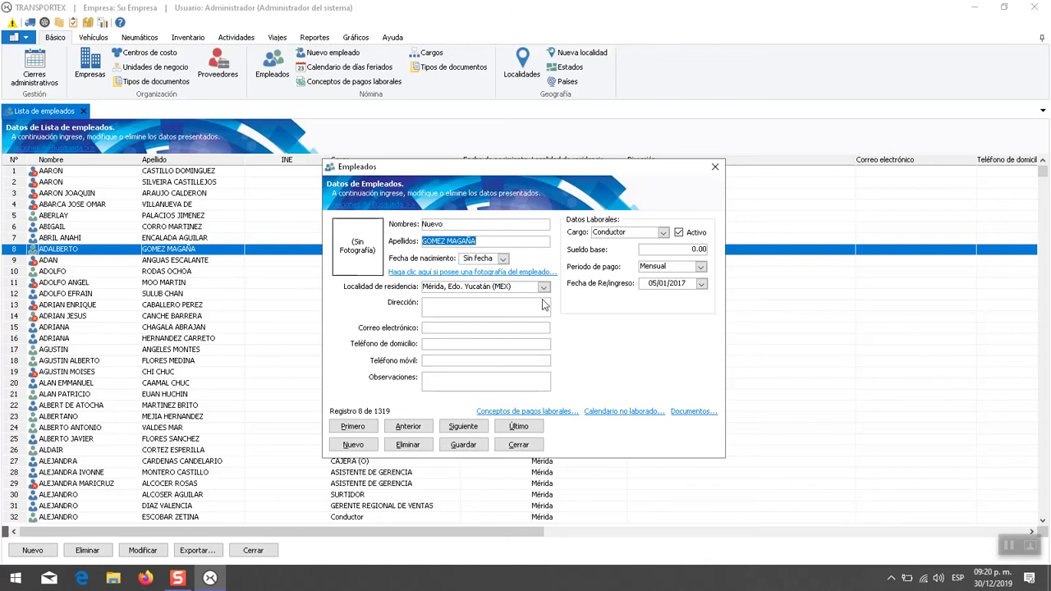
pyautogui.write('Registro')
pyautogui.click(483, 308)
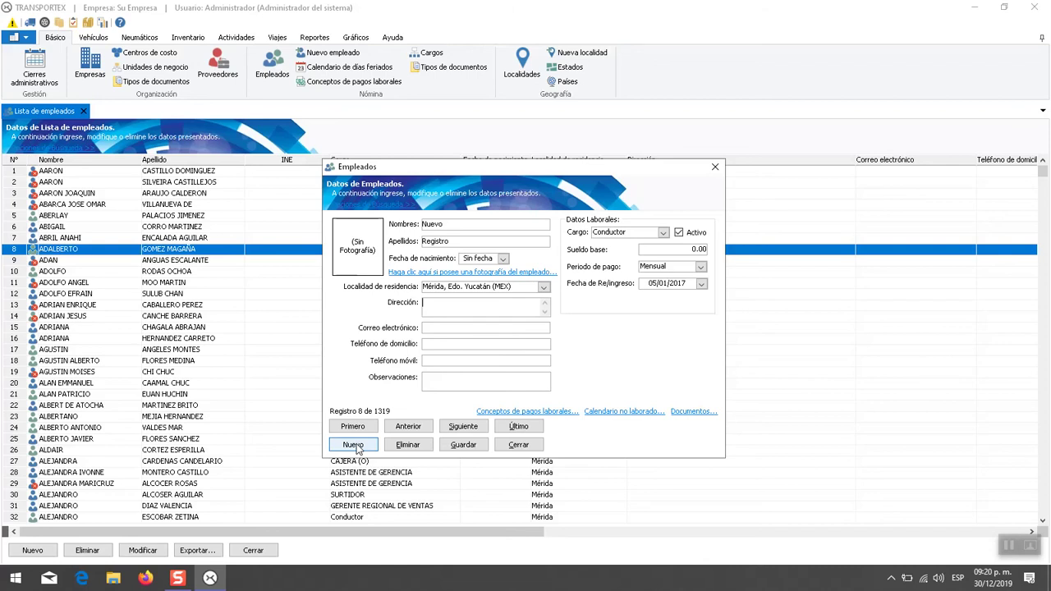
# - Create and save employee 1320 named 'Nuevo que nosotros queramos' with job title ADMINISTRADOR SOFOM
pyautogui.click(353, 444)
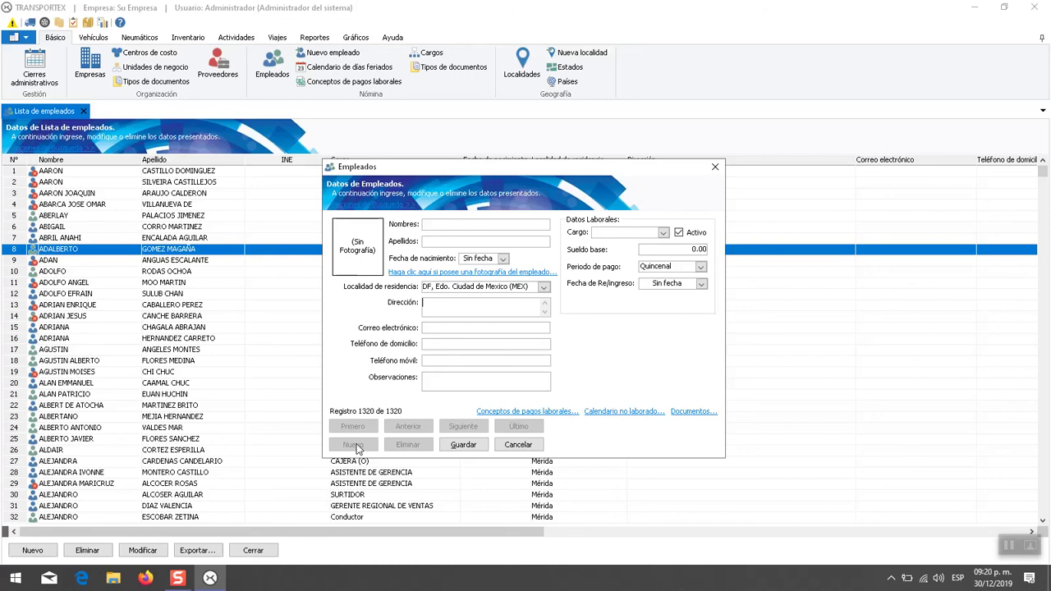
pyautogui.click(515, 228)
pyautogui.write('Nuevo')
pyautogui.press('Tab')
pyautogui.write('que nosotros queramos')
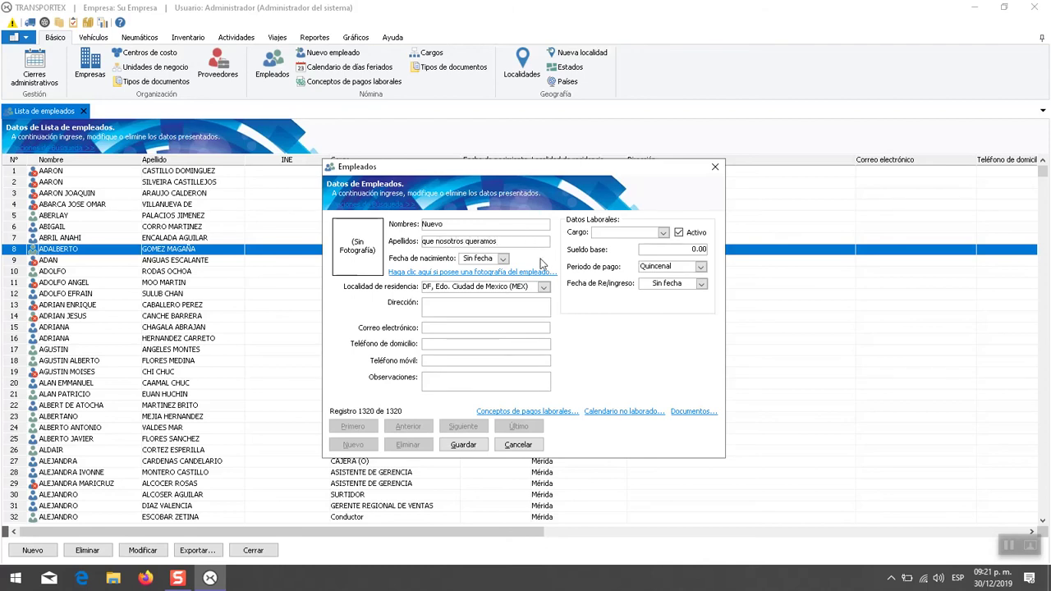
pyautogui.click(498, 308)
pyautogui.click(663, 233)
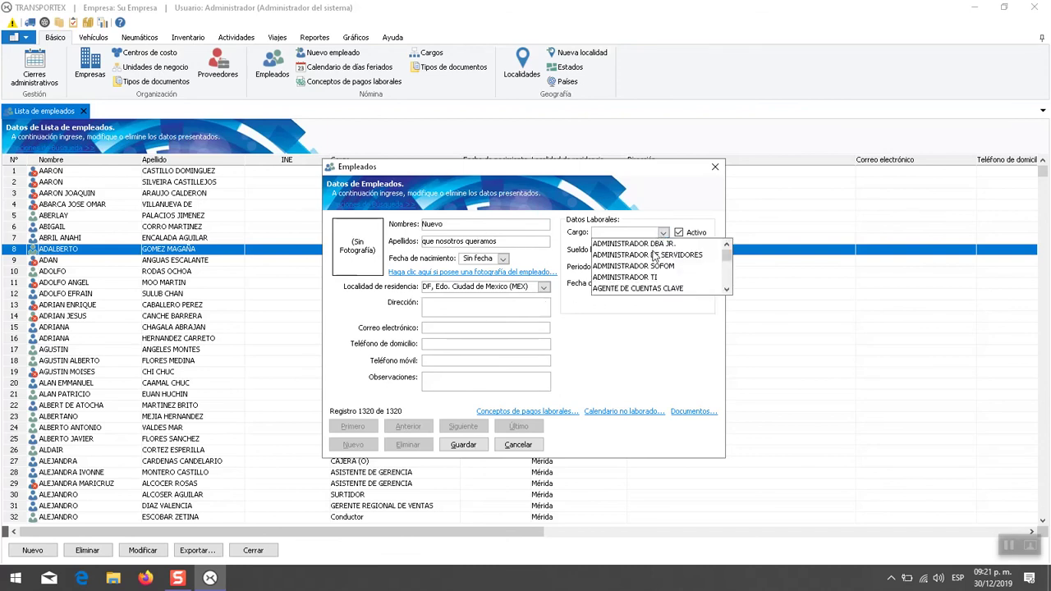
pyautogui.click(652, 266)
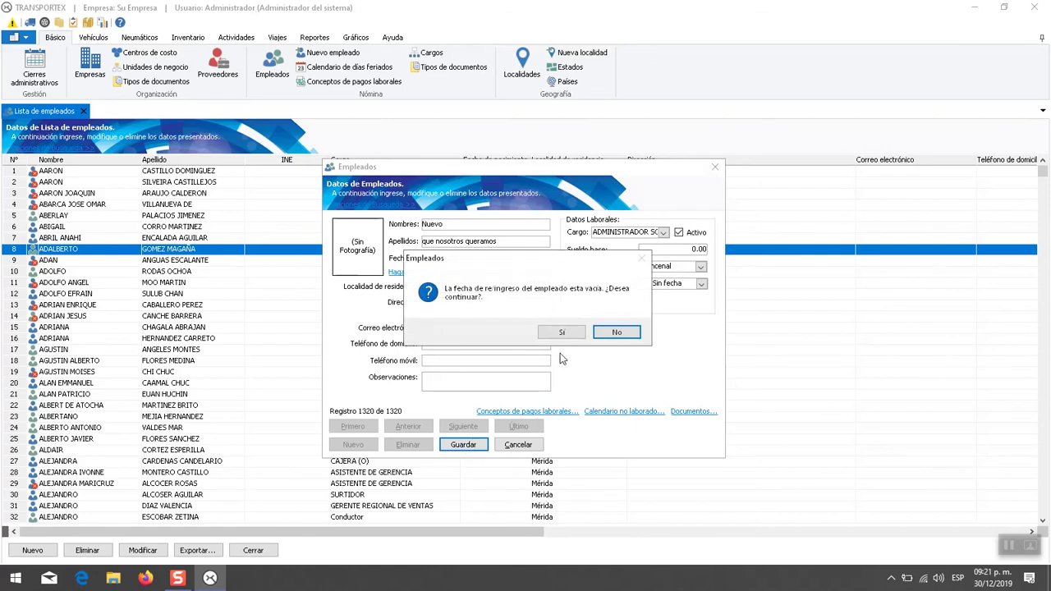
pyautogui.click(559, 331)
pyautogui.click(603, 332)
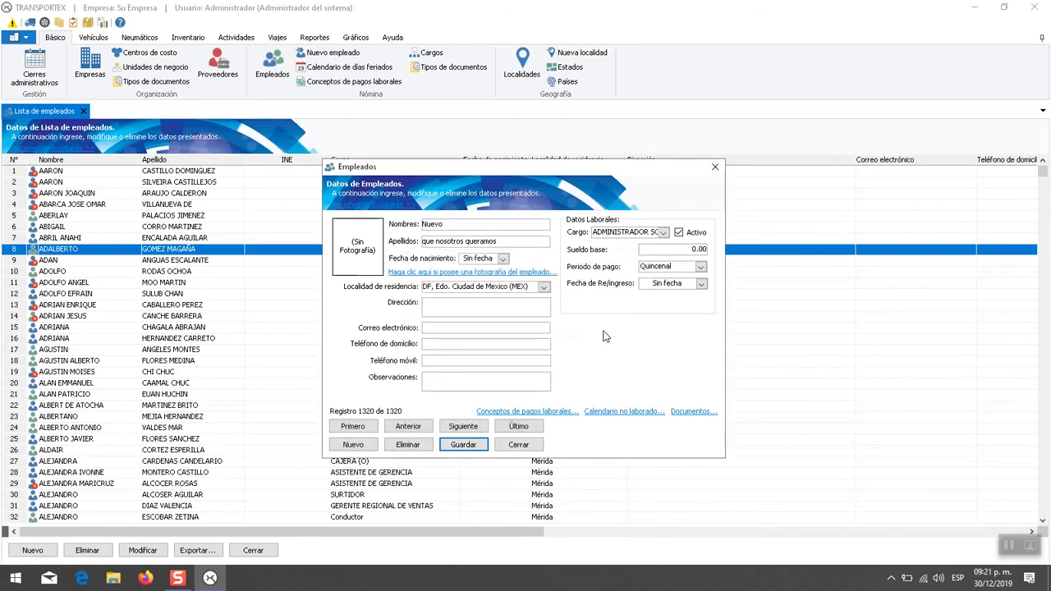
# - Replace the new employee's first name and surname with the real name and save again
pyautogui.click(474, 227)
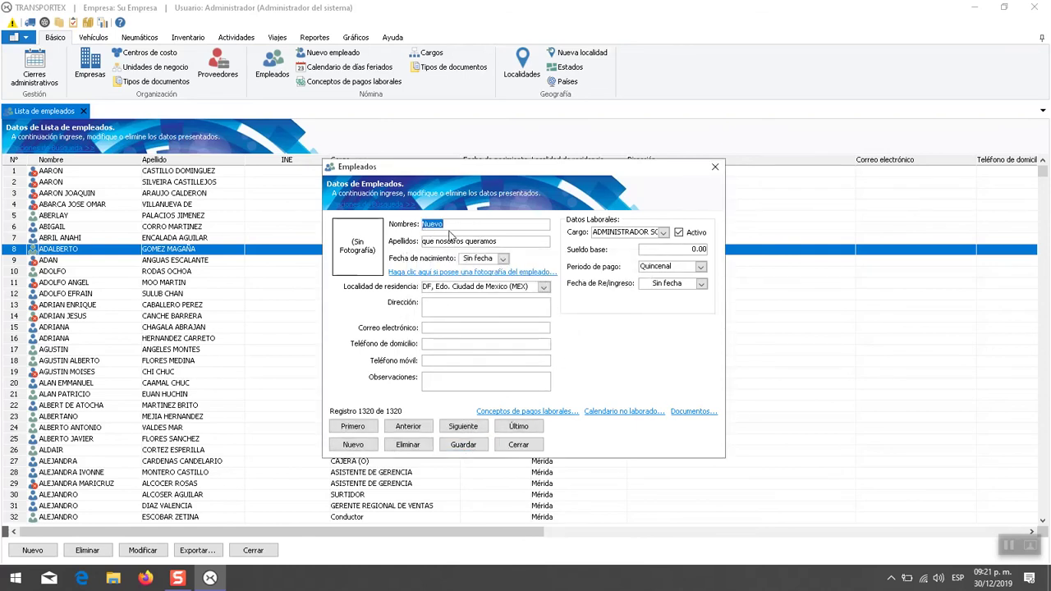
pyautogui.click(509, 243)
pyautogui.click(485, 227)
pyautogui.click(422, 224)
pyautogui.press('Delete')
pyautogui.write('M')
pyautogui.click(529, 242)
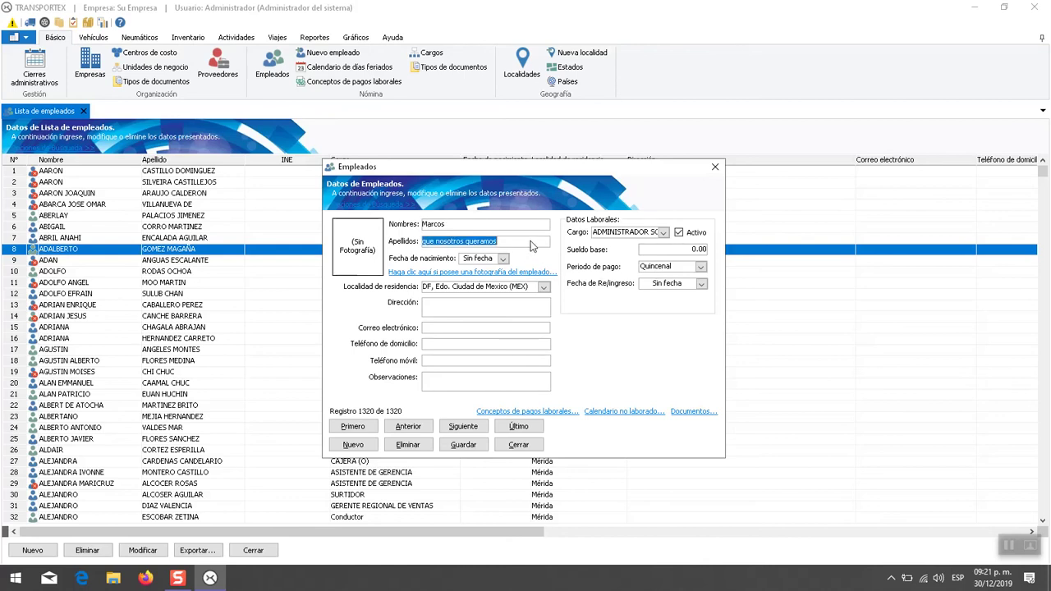
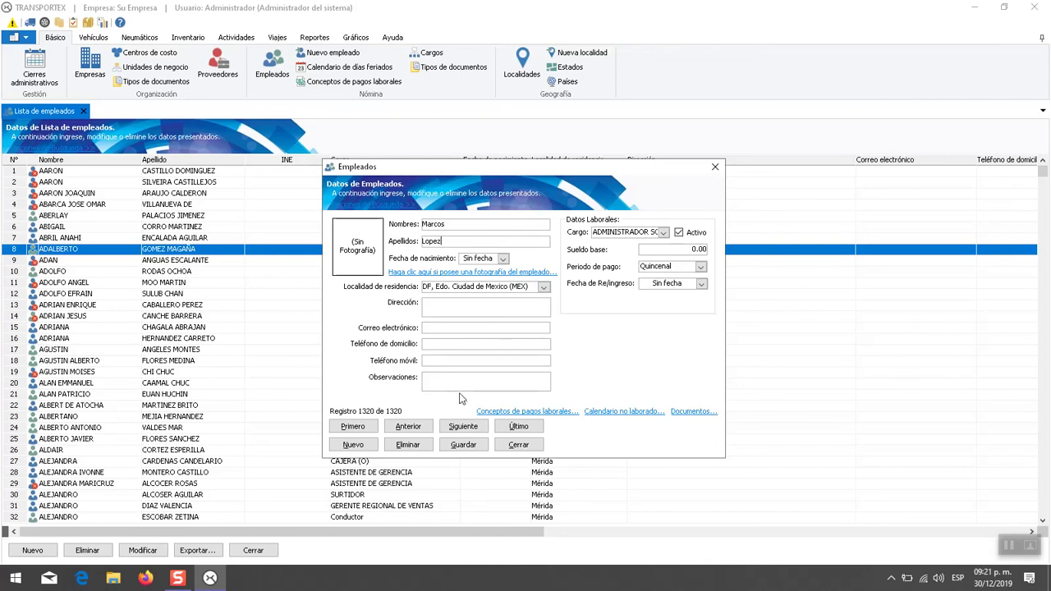
pyautogui.click(464, 445)
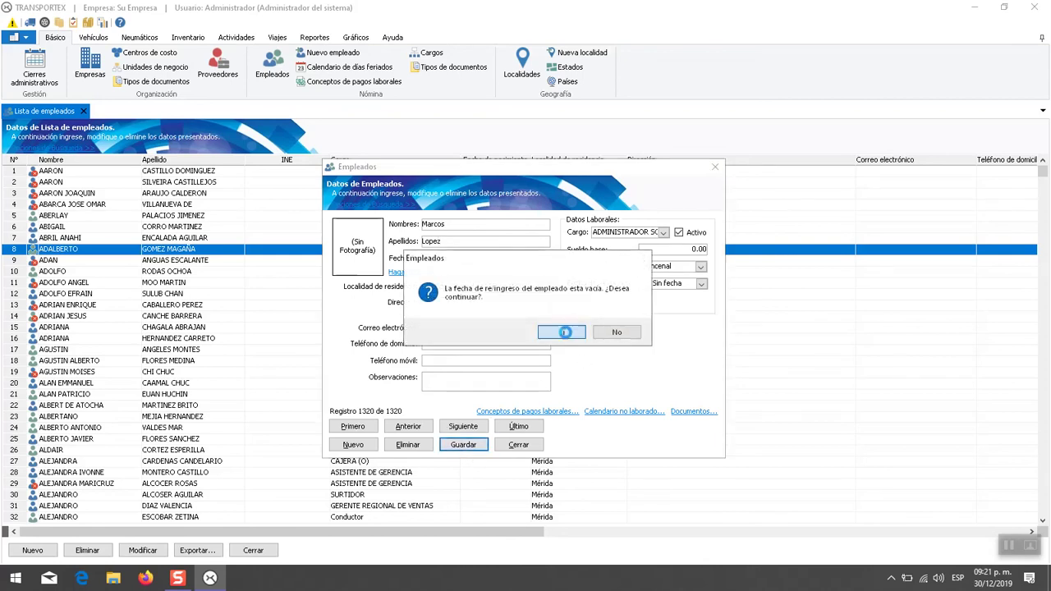
pyautogui.click(564, 332)
pyautogui.click(605, 332)
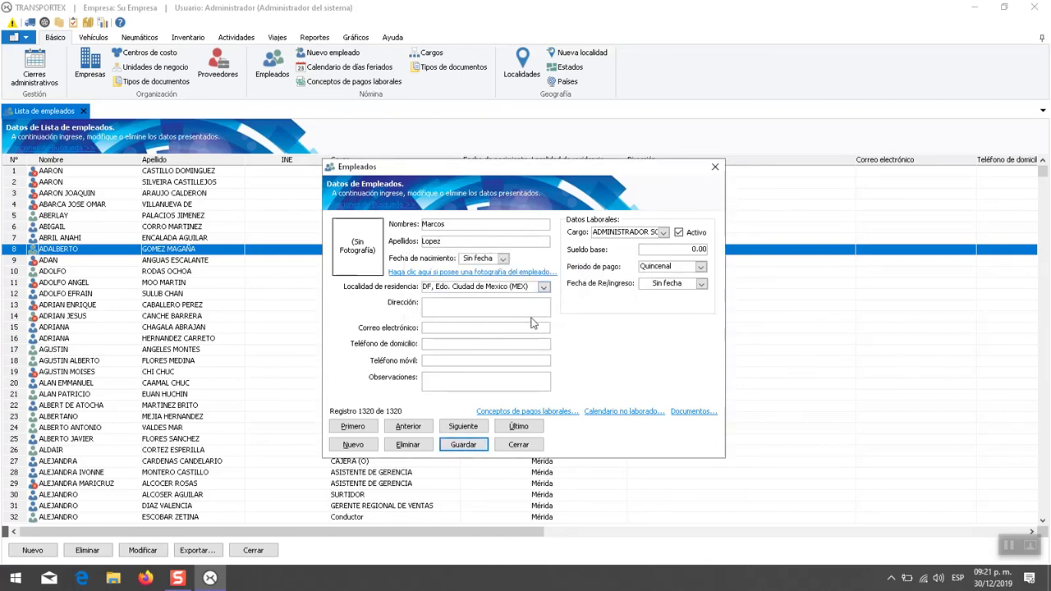